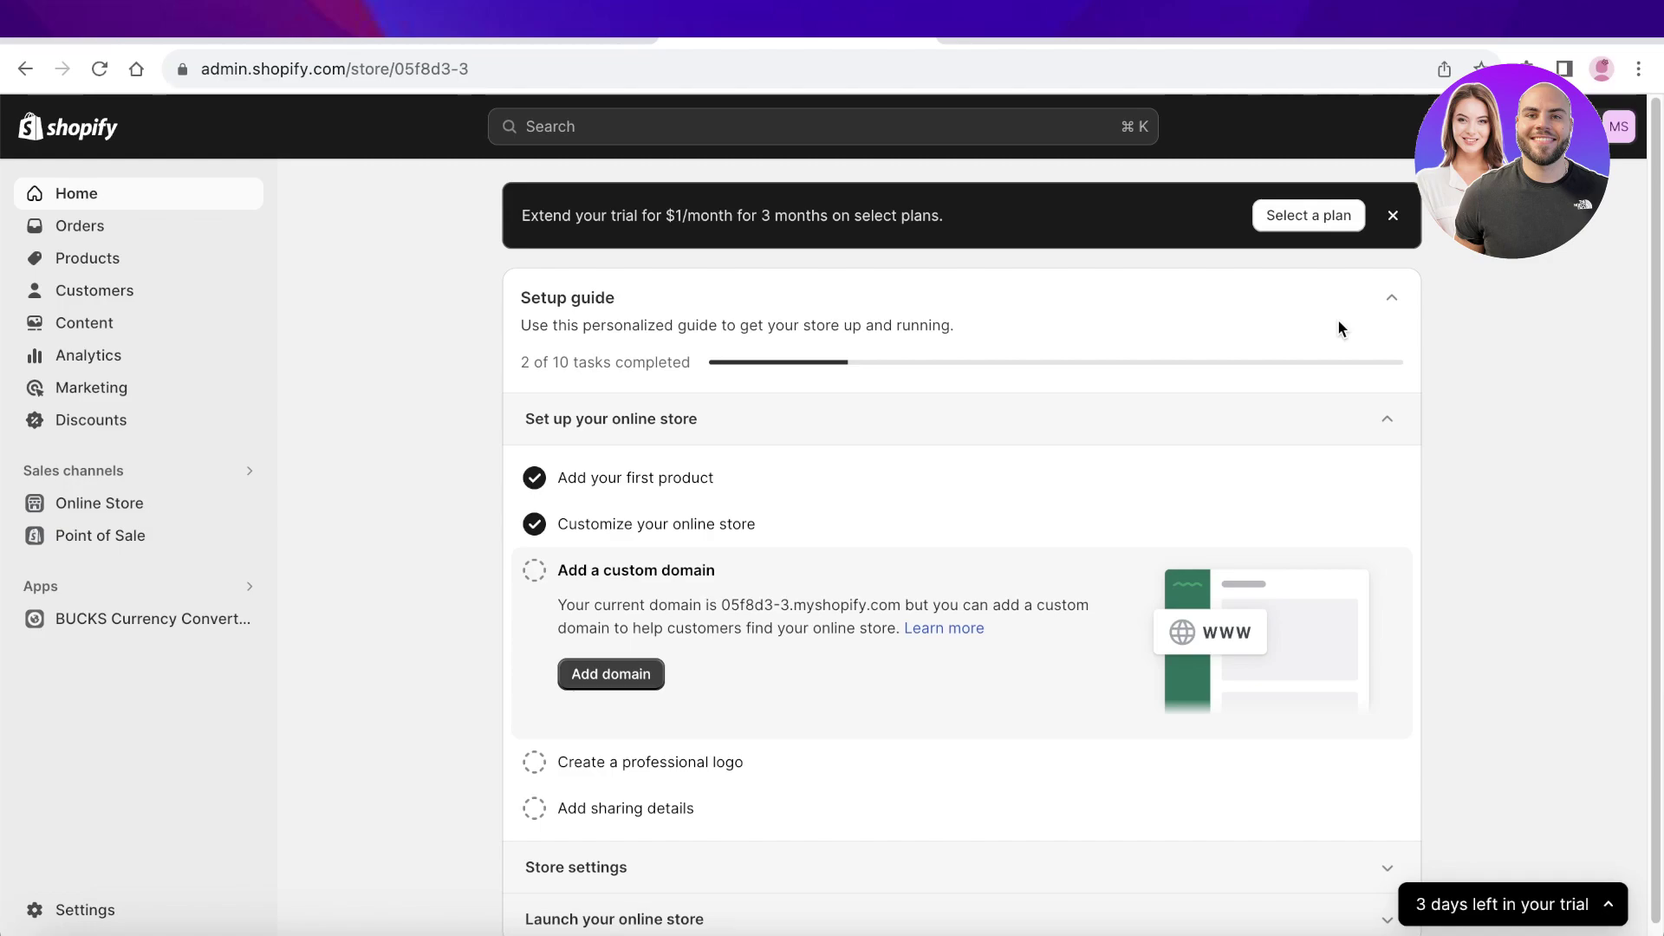
# Switch from the Shopify admin home to the Google Search Console about page.
pyautogui.click(1100, 41)
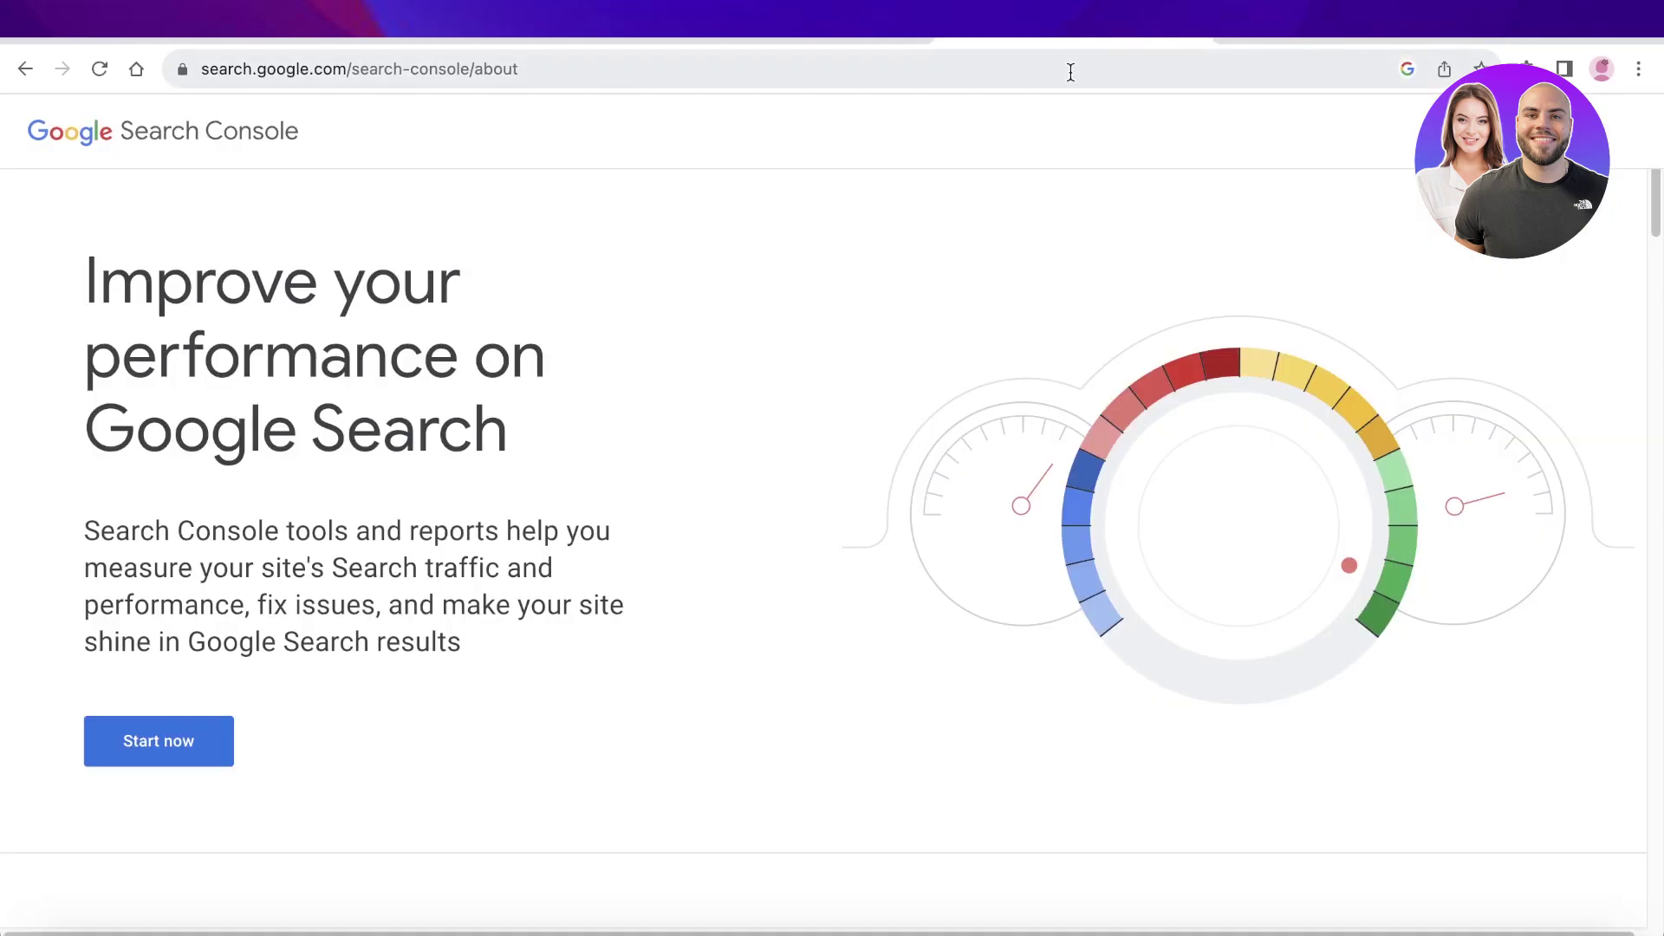
# Start Search Console setup to reach the Domain versus URL prefix property choice.
pyautogui.click(136, 762)
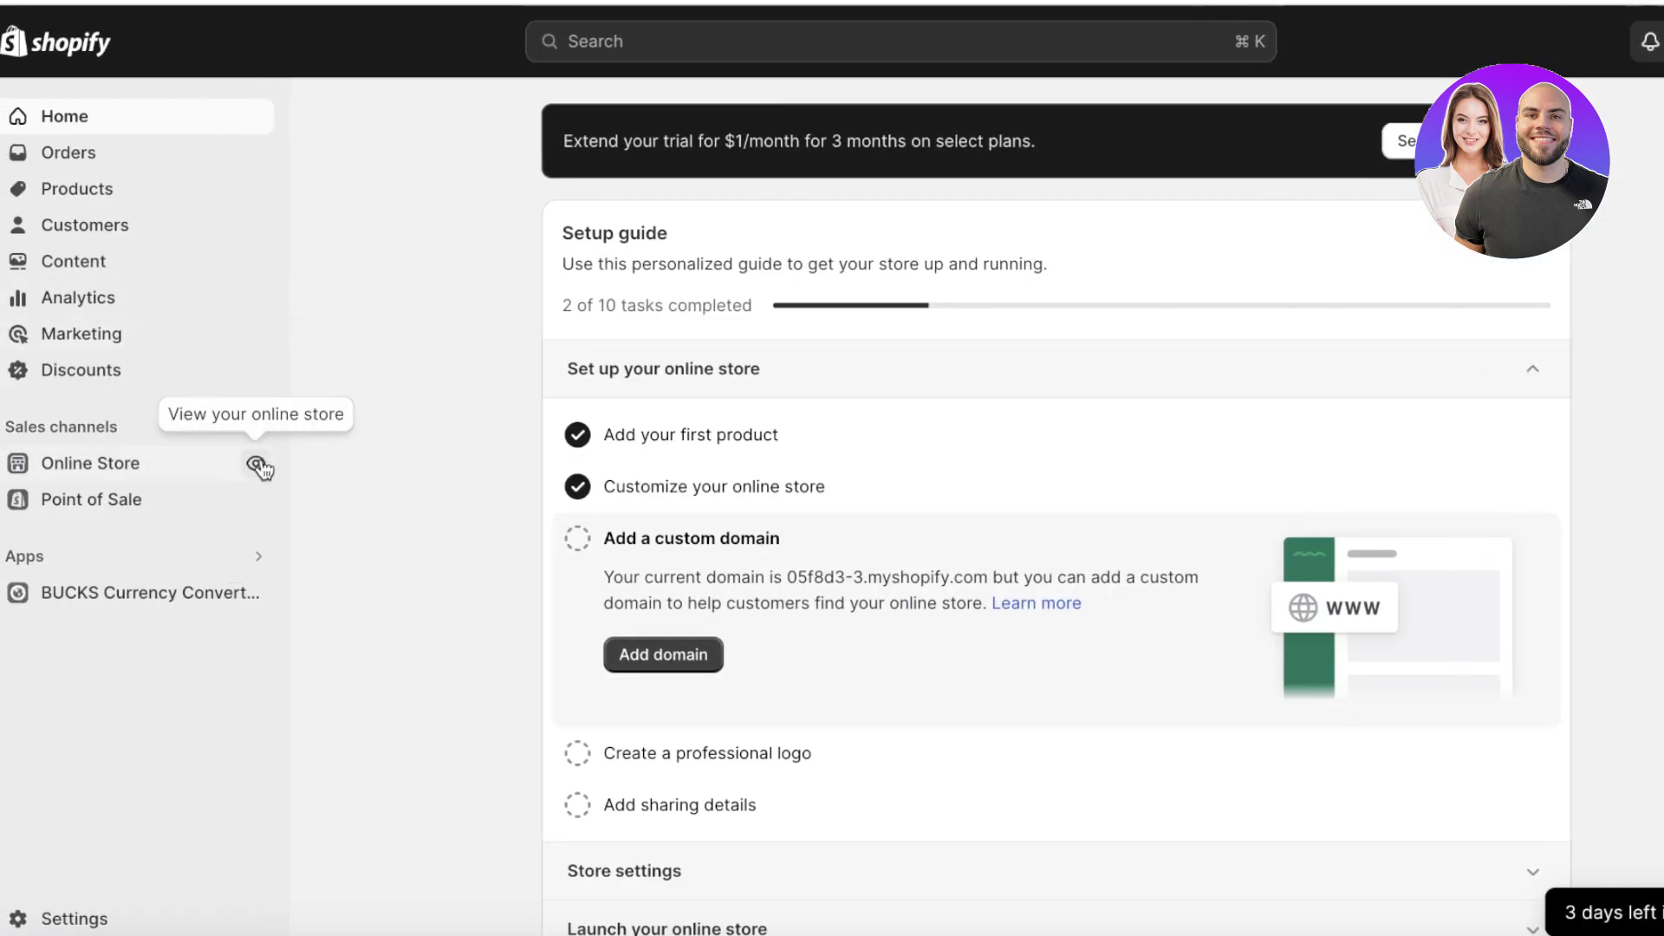
# Open the live storefront and copy its web address from the address bar.
pyautogui.click(257, 464)
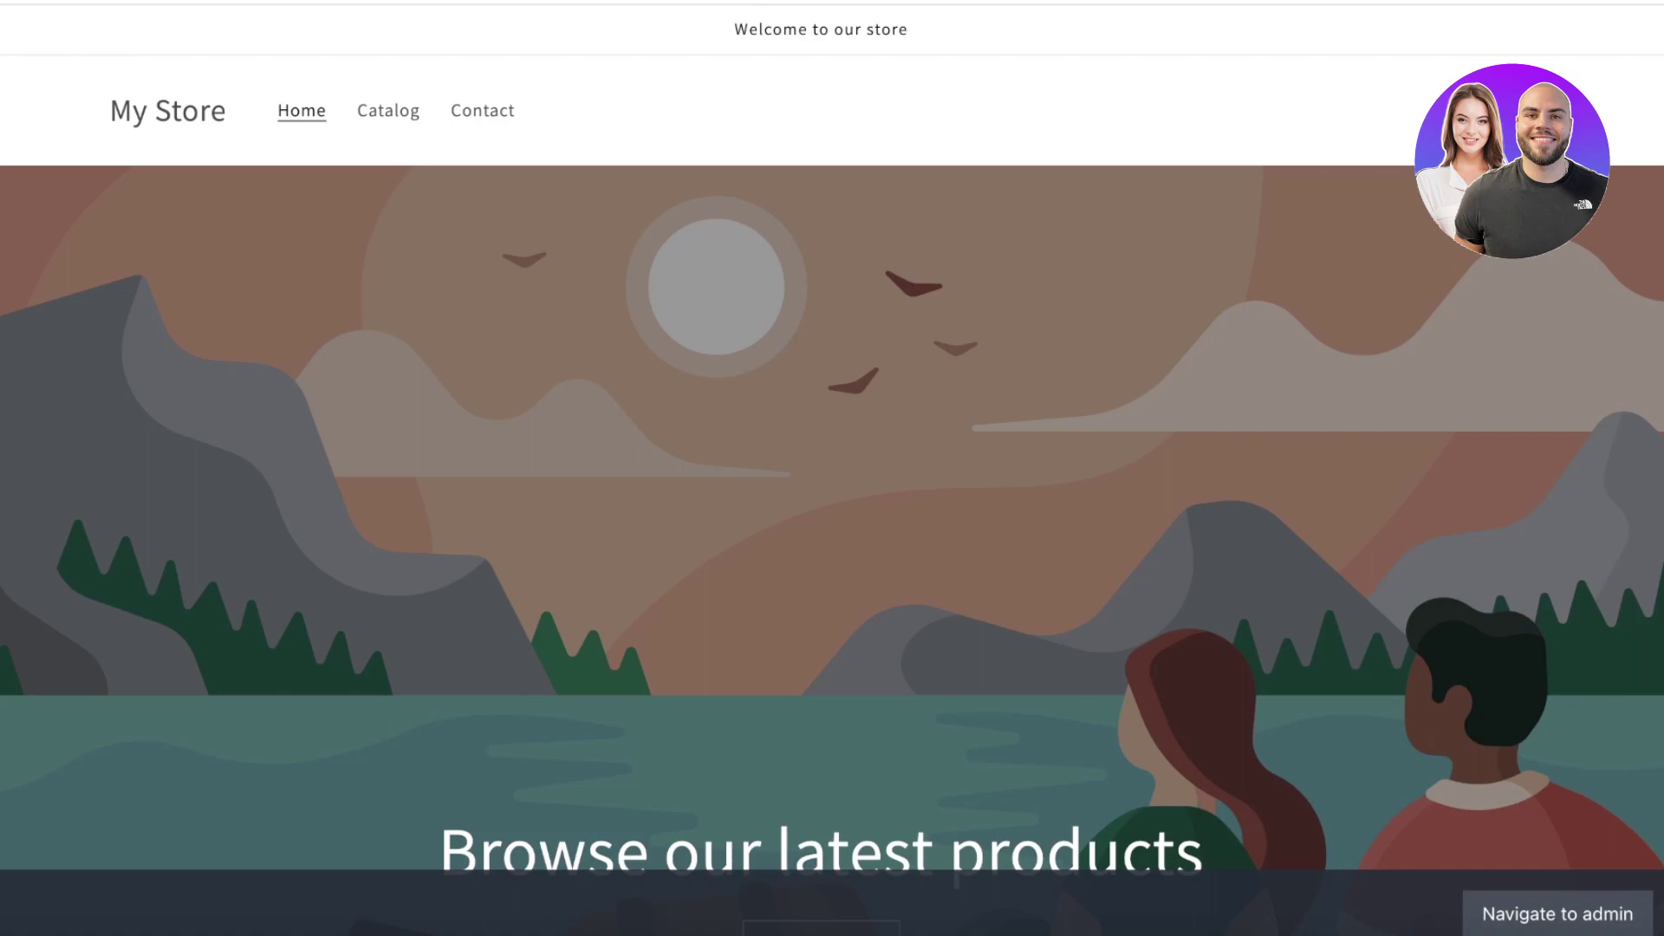
pyautogui.rightClick(196, 3)
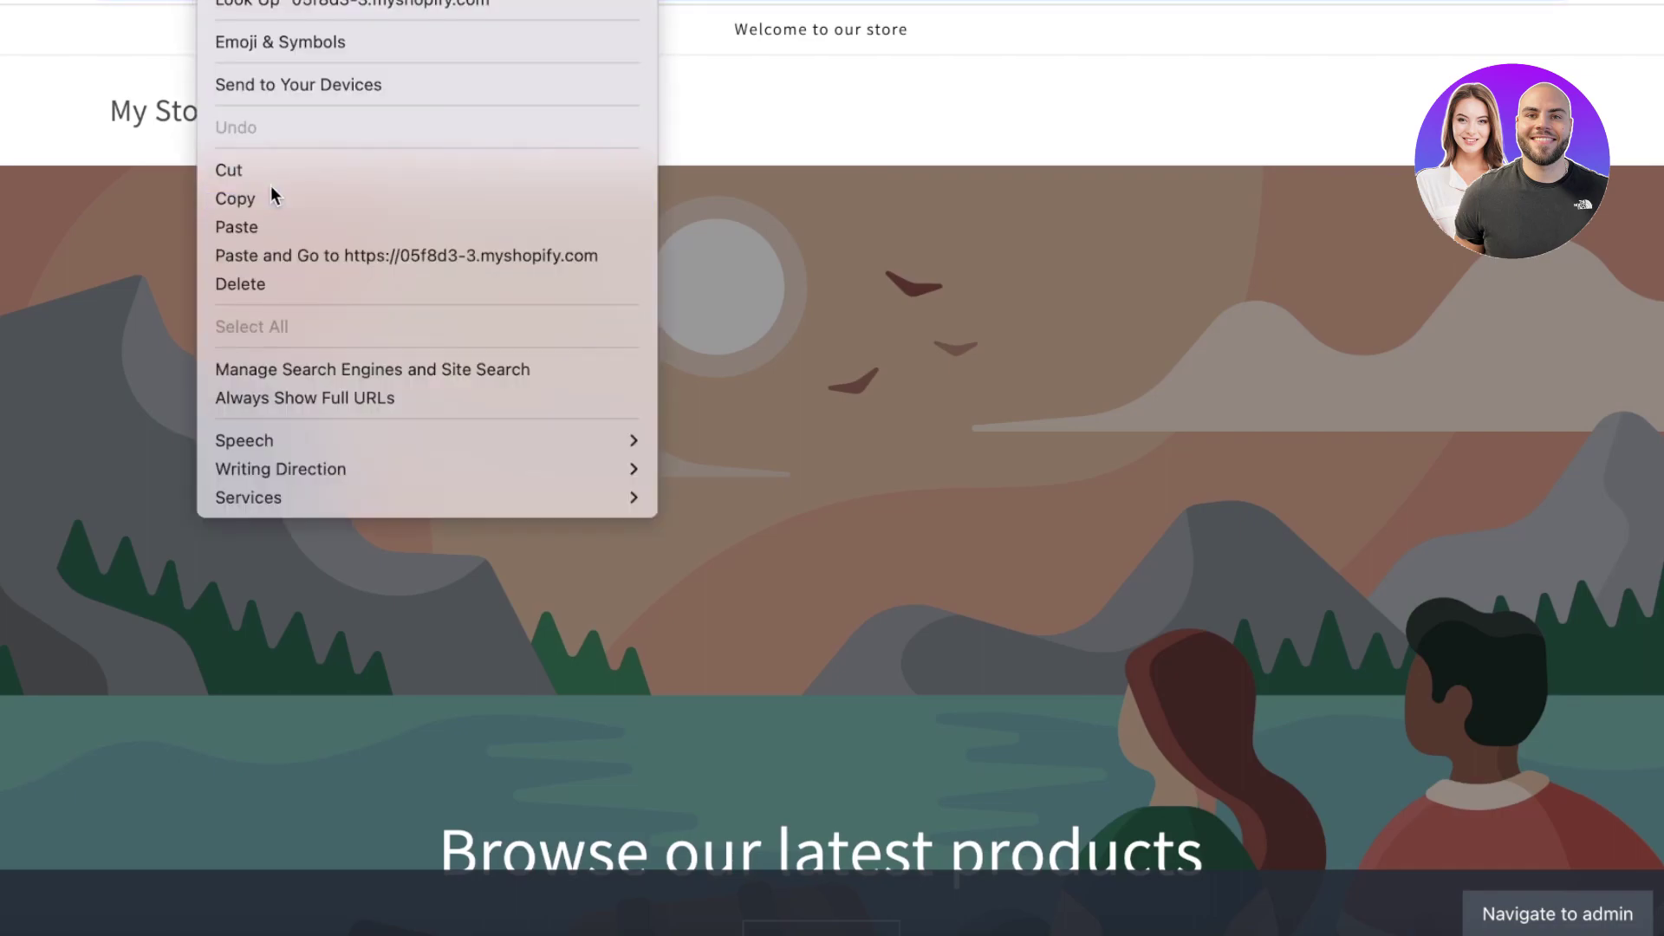
pyautogui.click(271, 194)
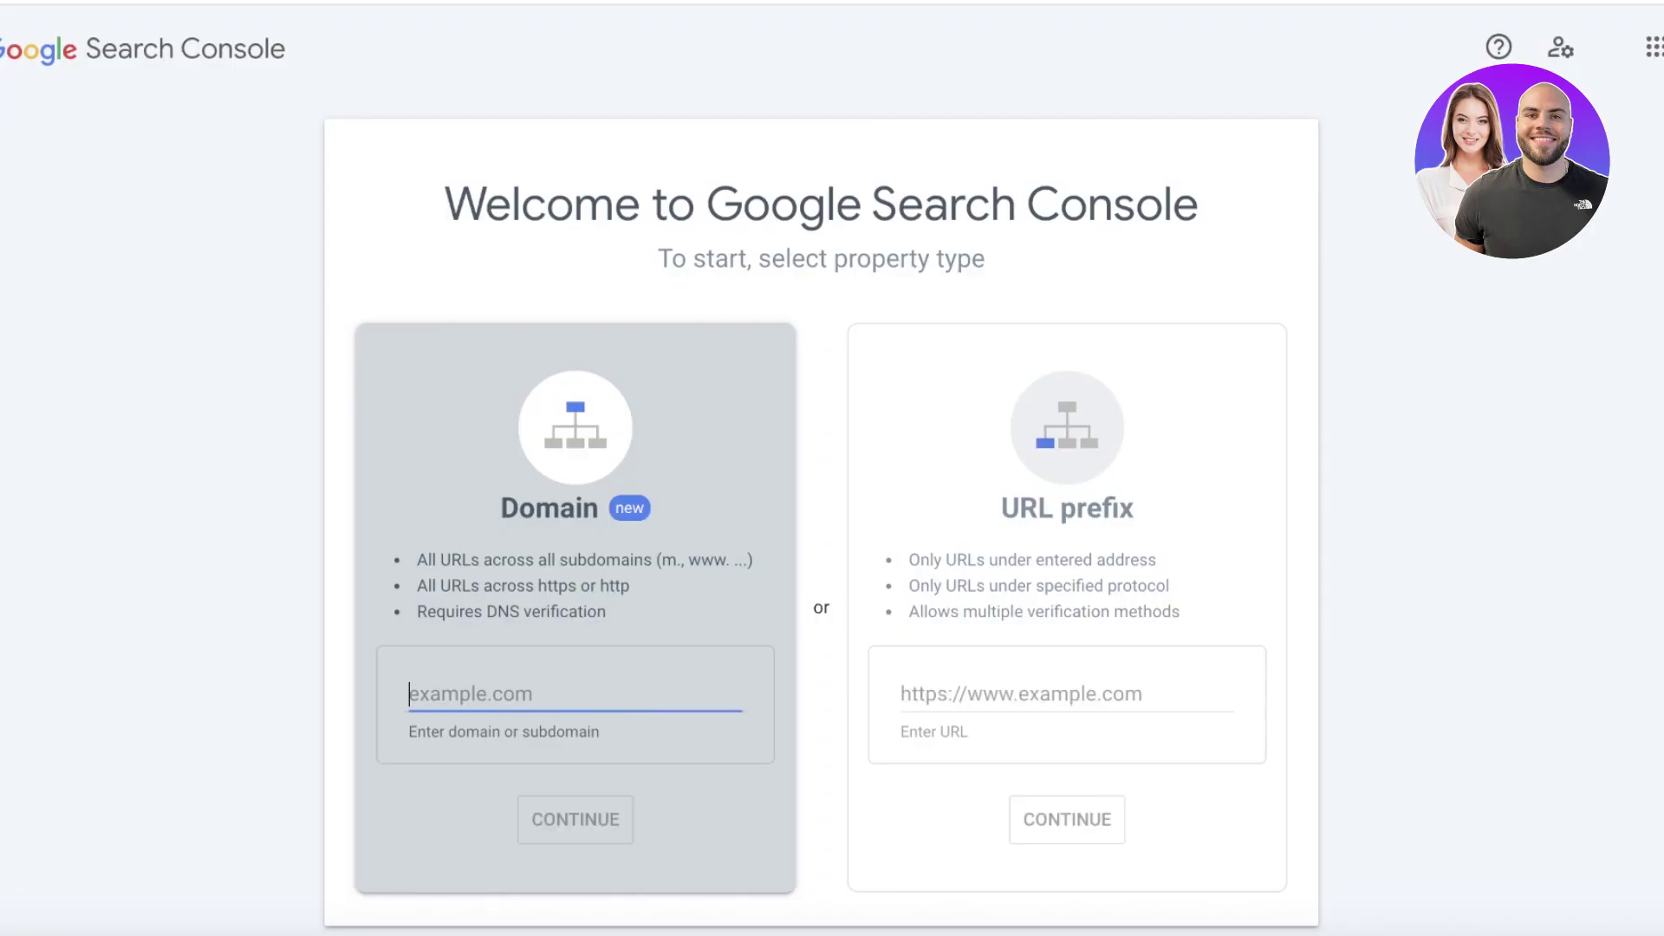
pyautogui.scroll(-1, 1058, 353)
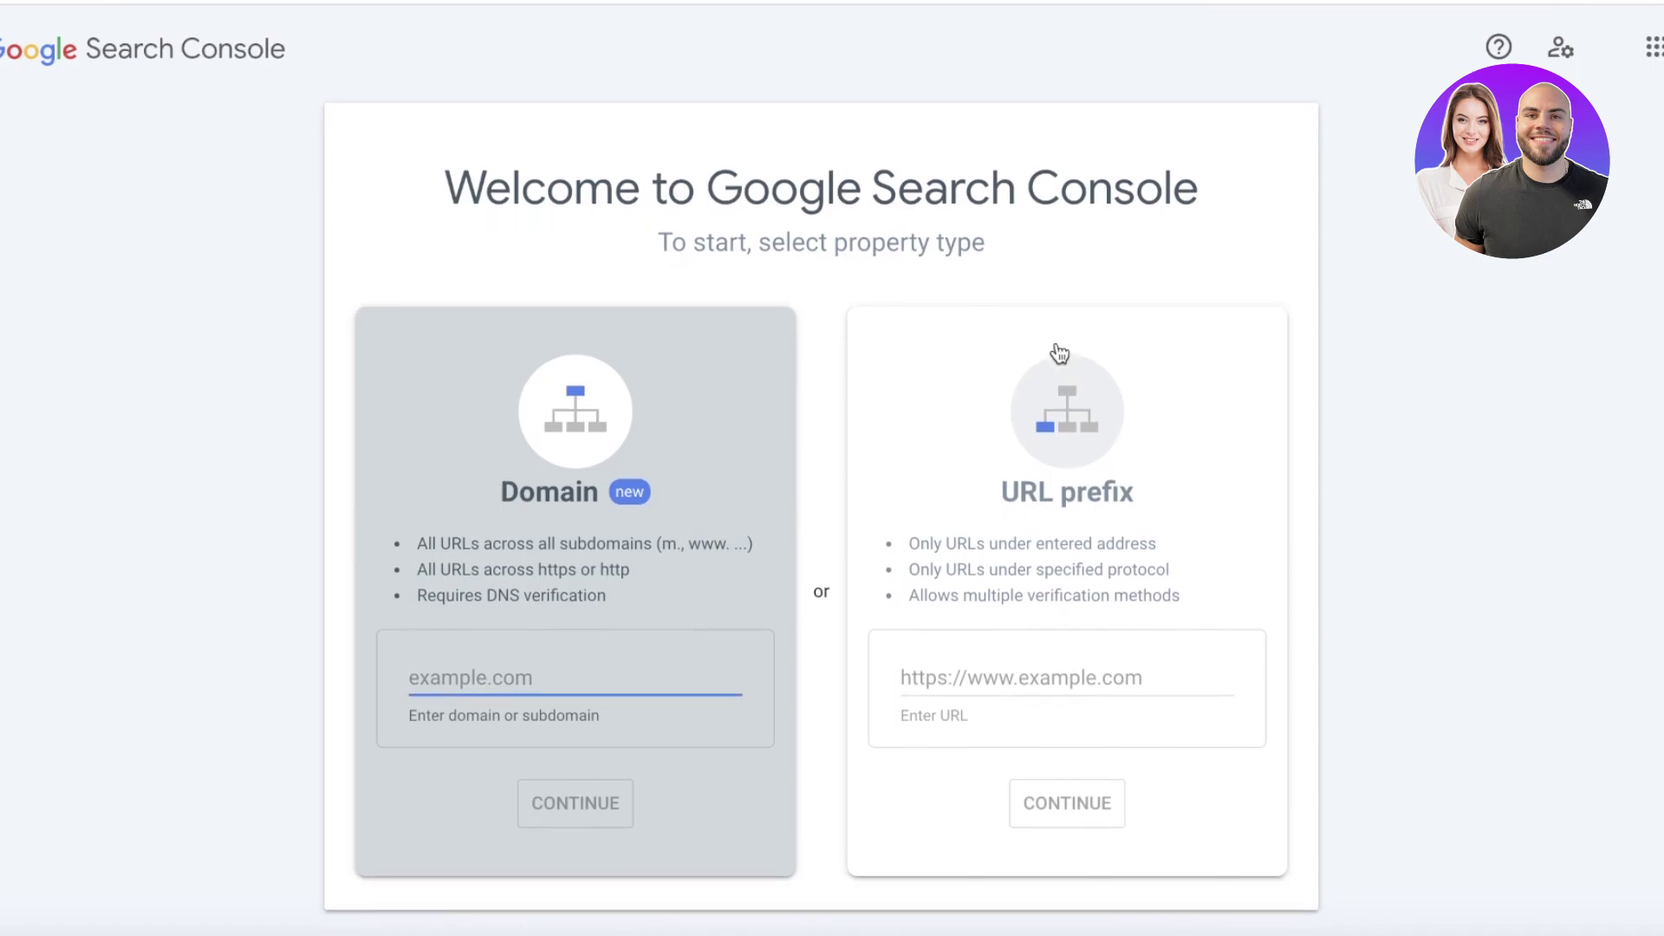
pyautogui.click(984, 651)
pyautogui.rightClick(992, 668)
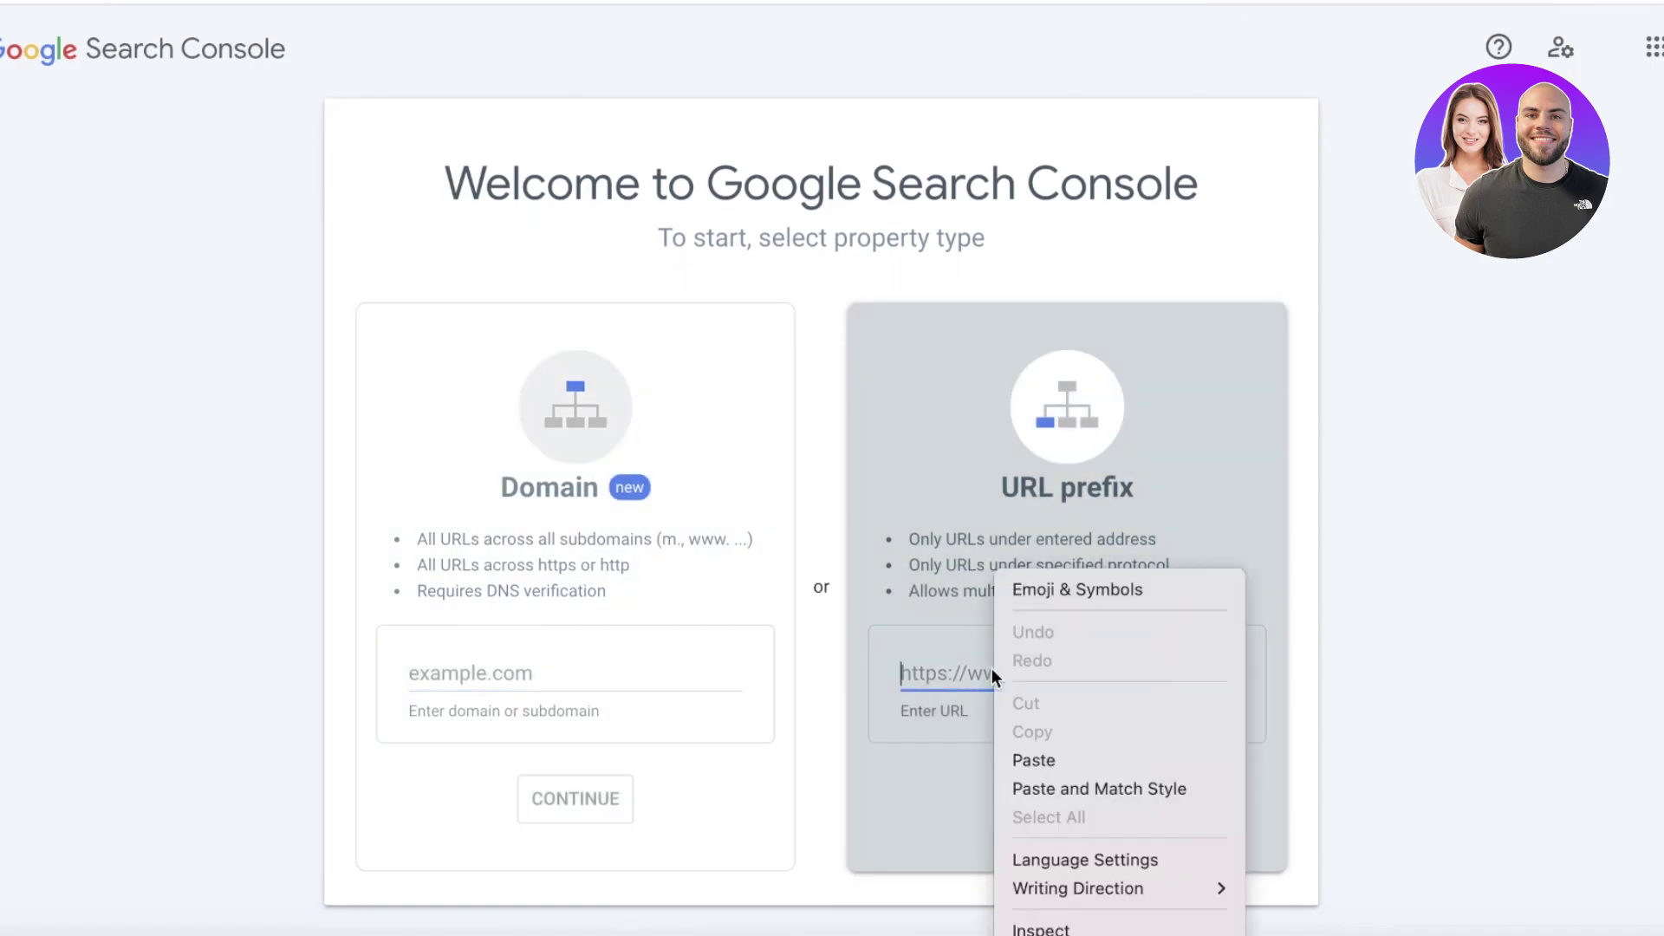
pyautogui.click(1023, 751)
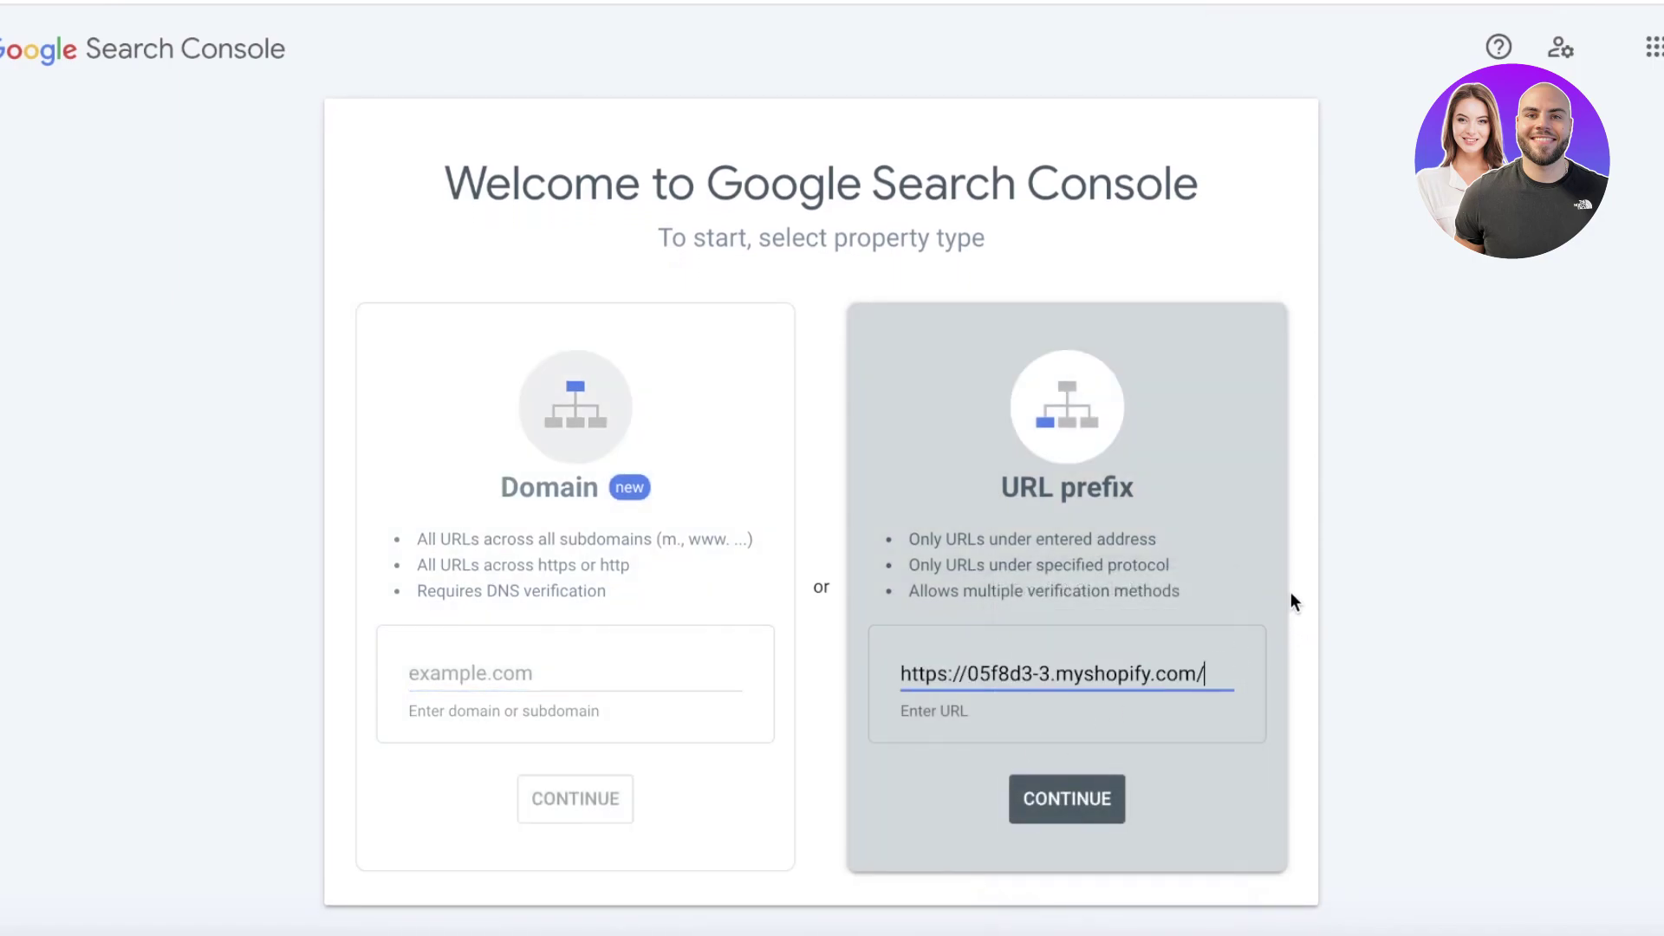
pyautogui.click(1023, 808)
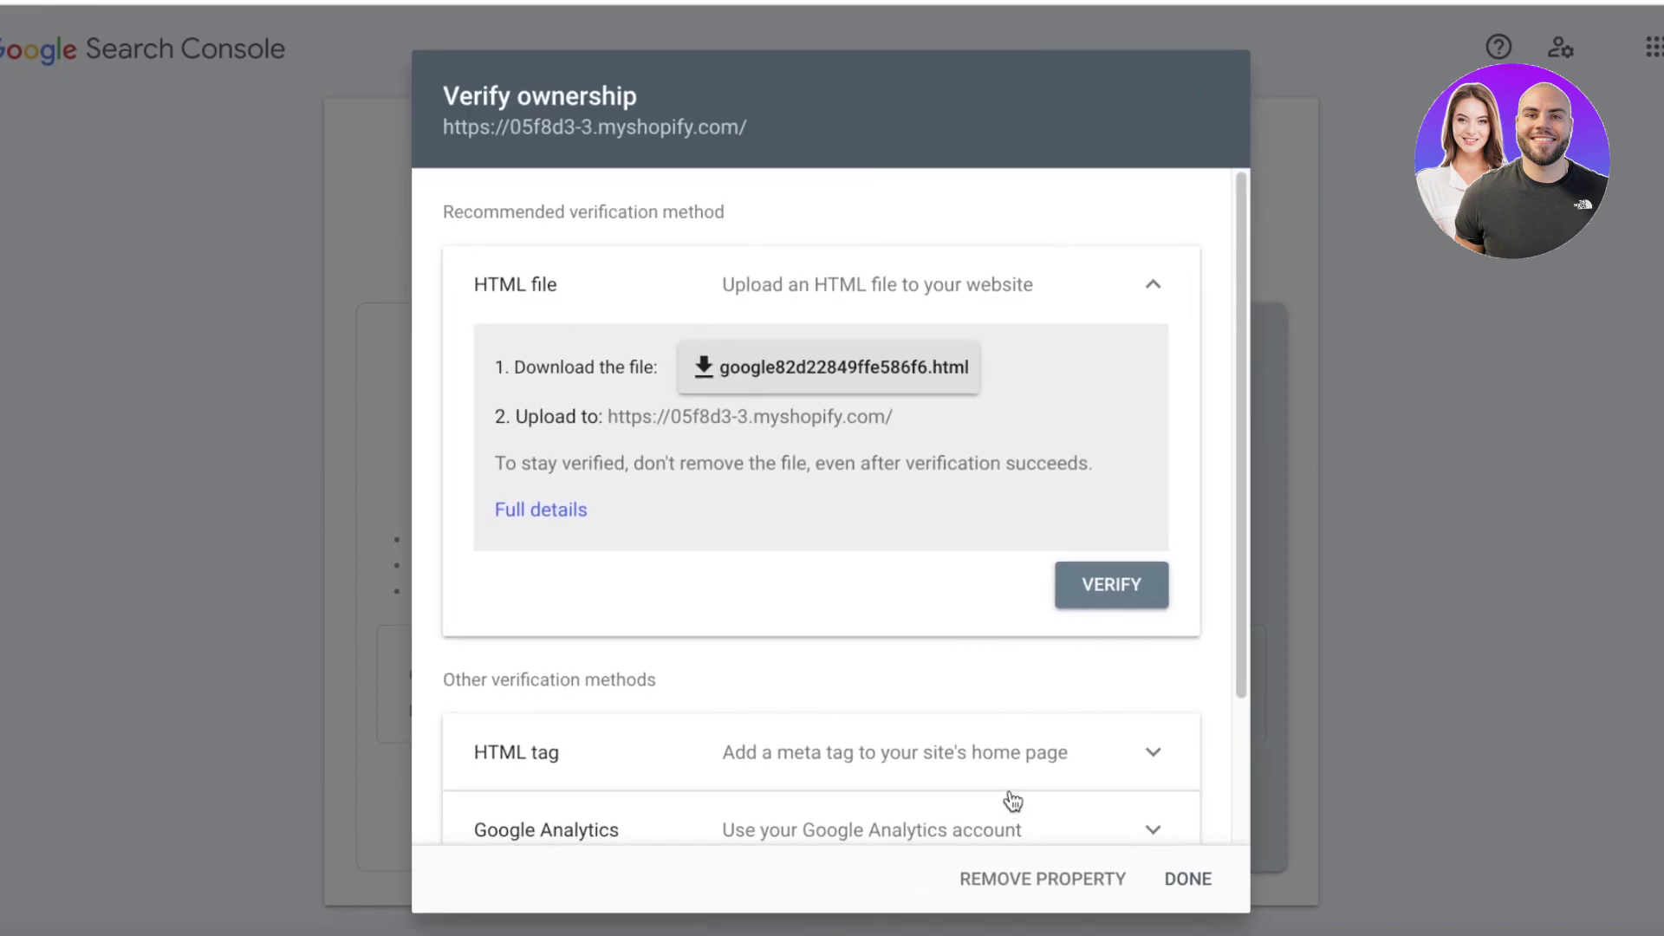
# Download the HTML verification file google82d22849ffe586f6.html and open it.
pyautogui.click(1131, 282)
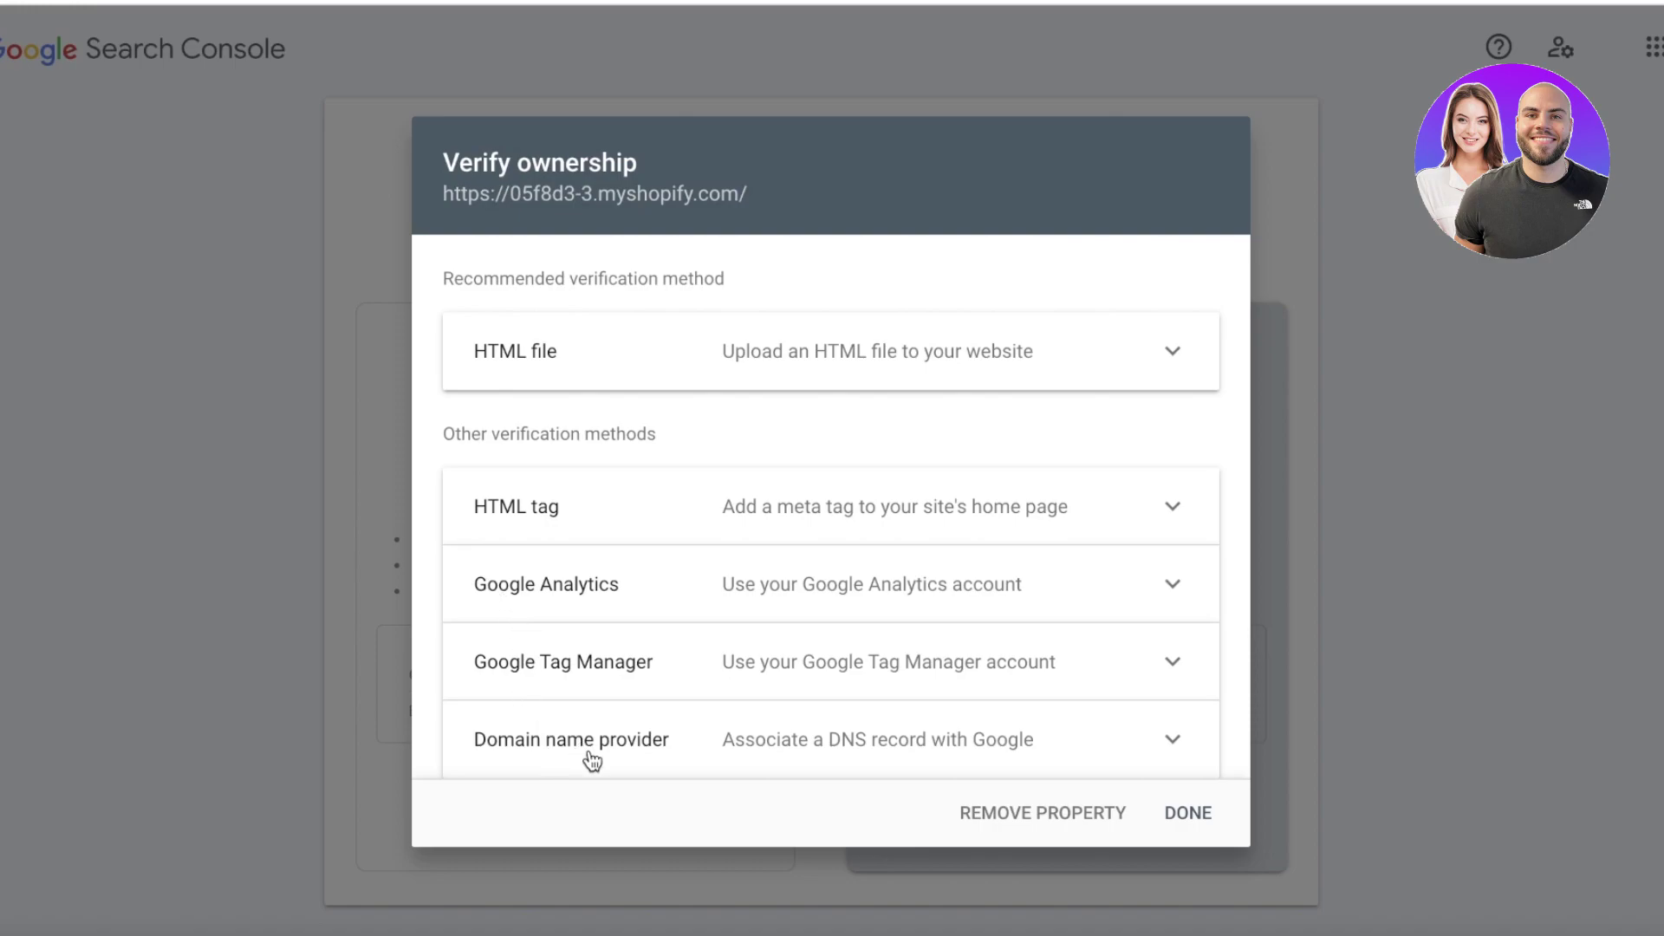
pyautogui.click(598, 371)
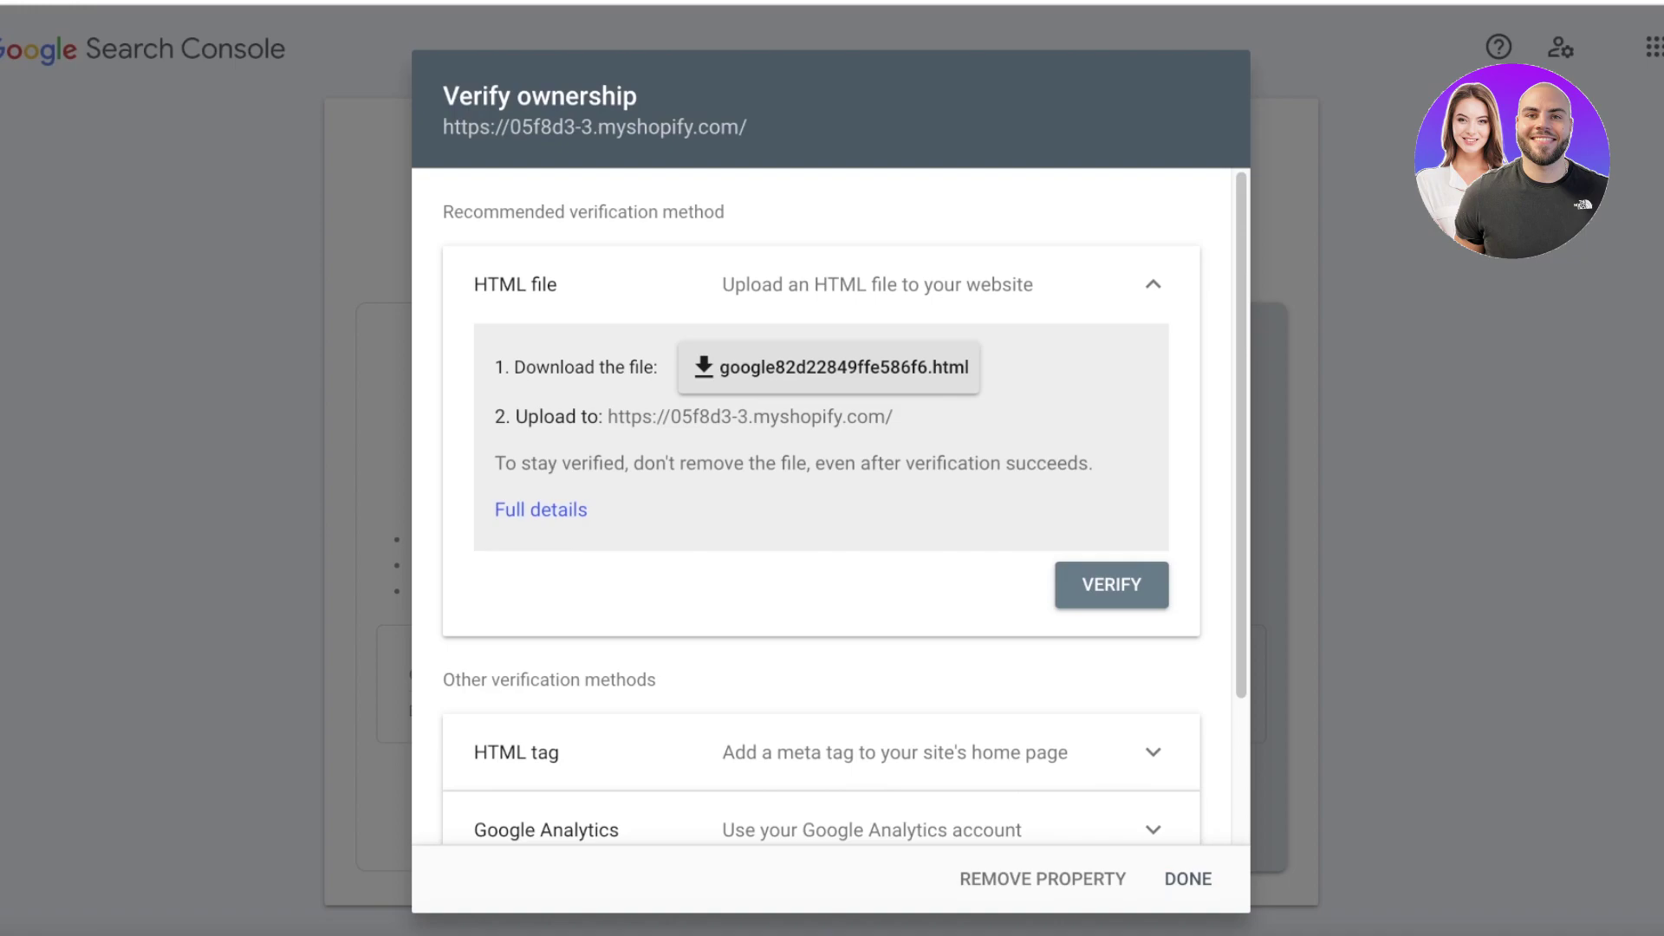
pyautogui.click(883, 373)
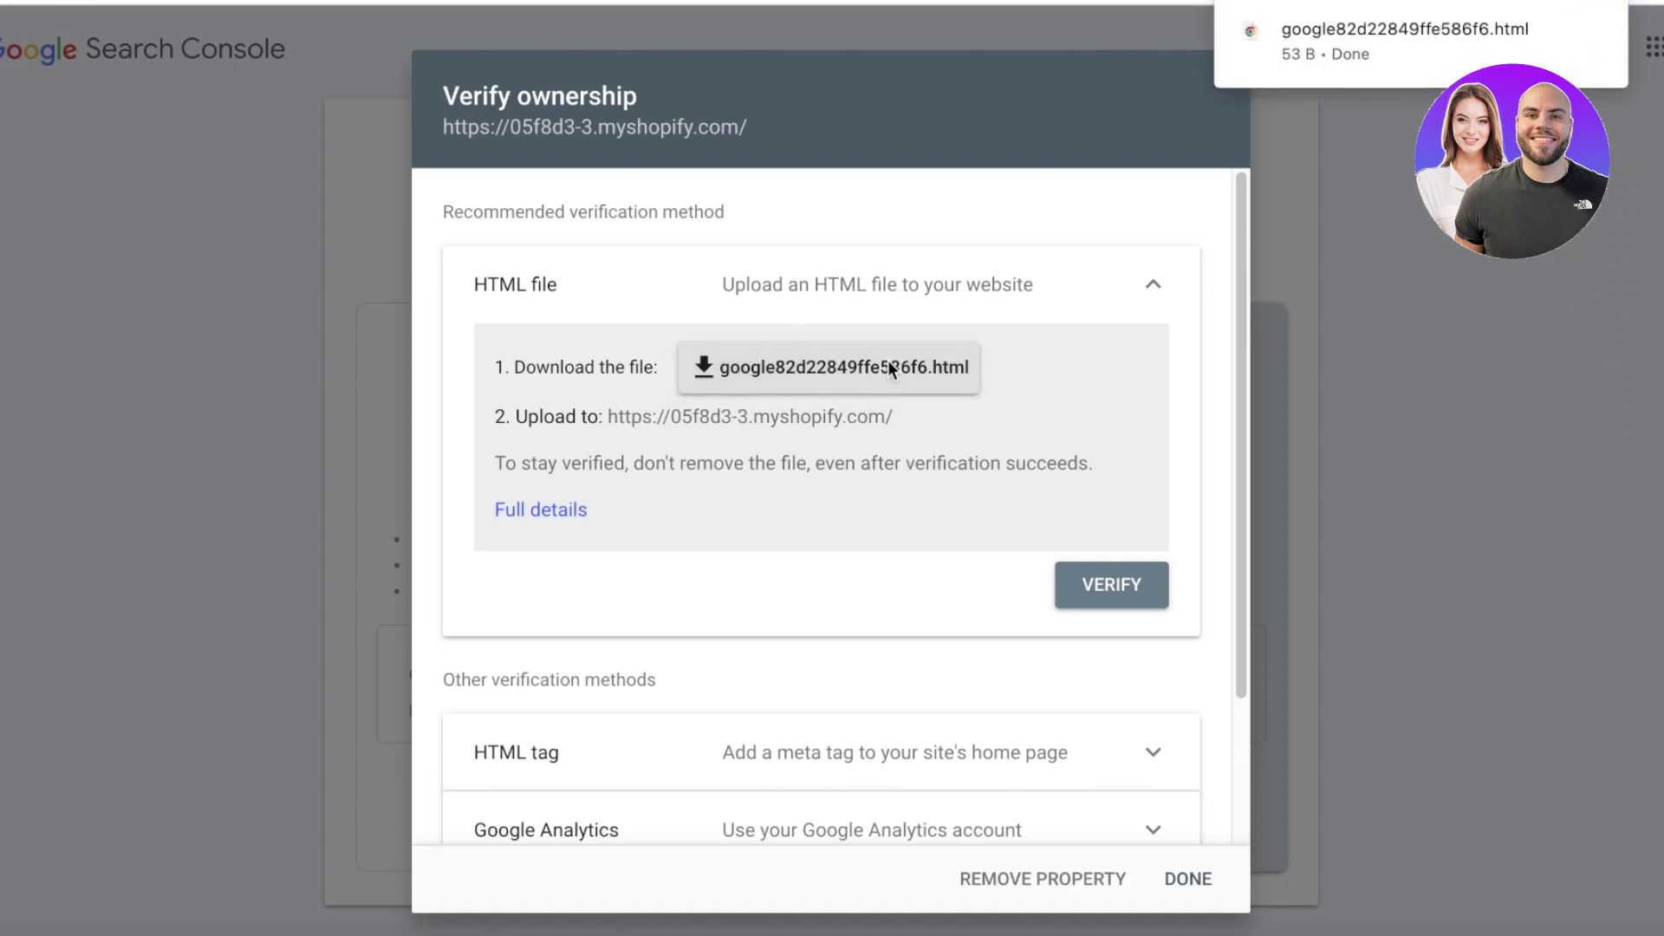
pyautogui.click(1404, 41)
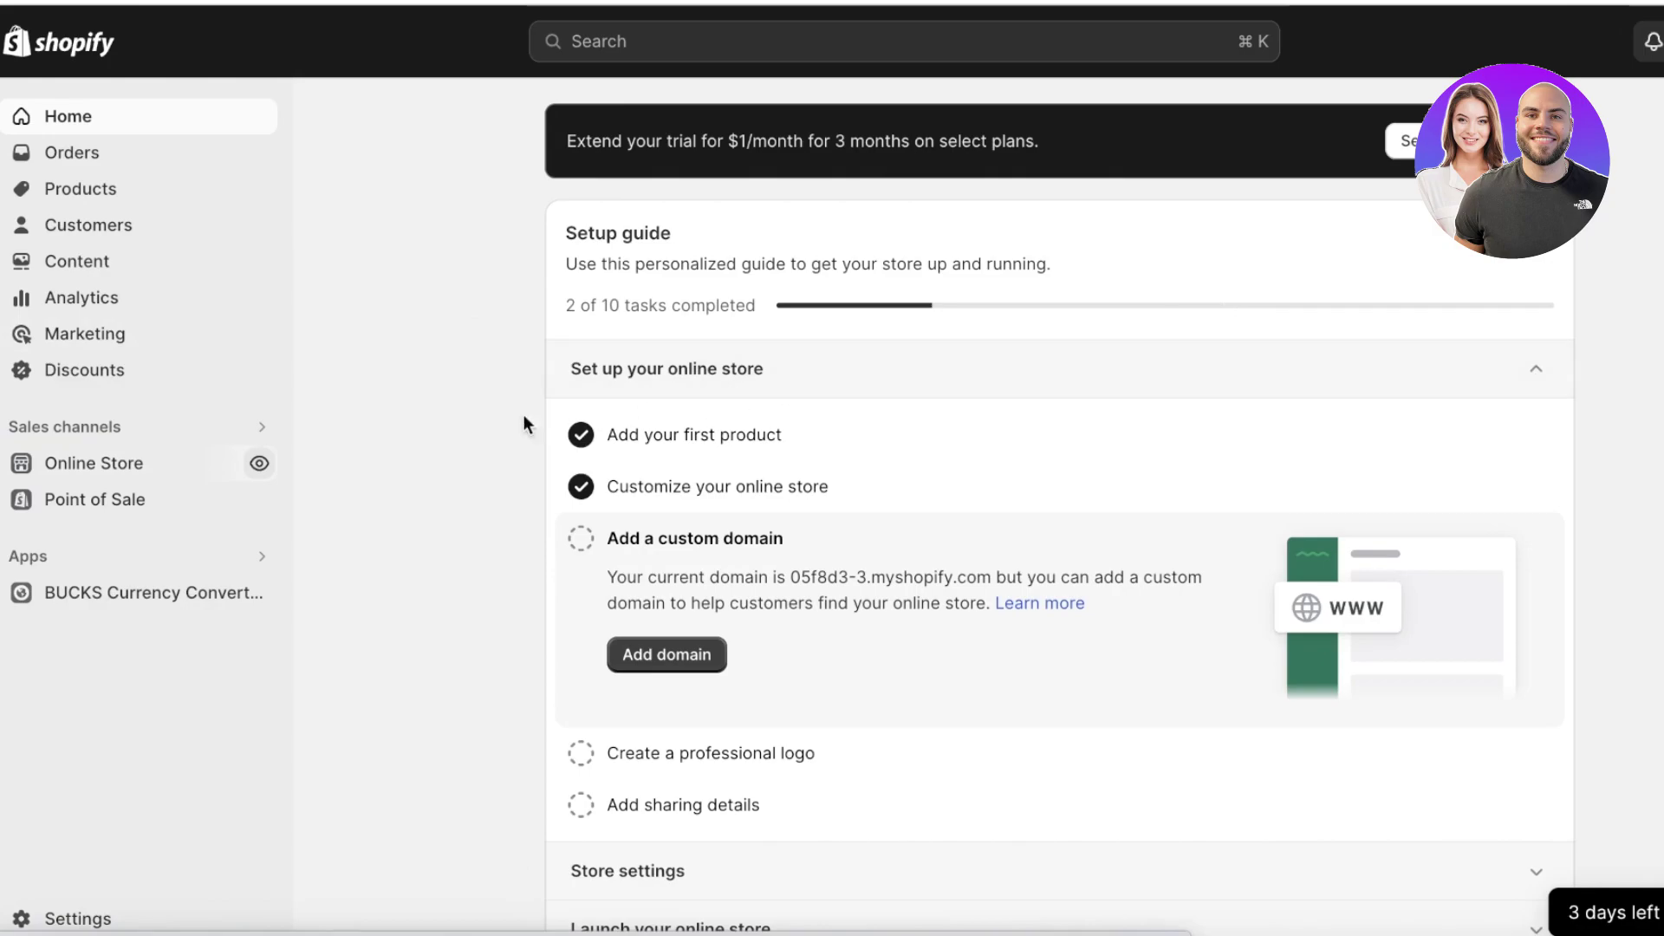
# Open Online Store Preferences and scroll down to the Google Analytics section.
pyautogui.click(148, 463)
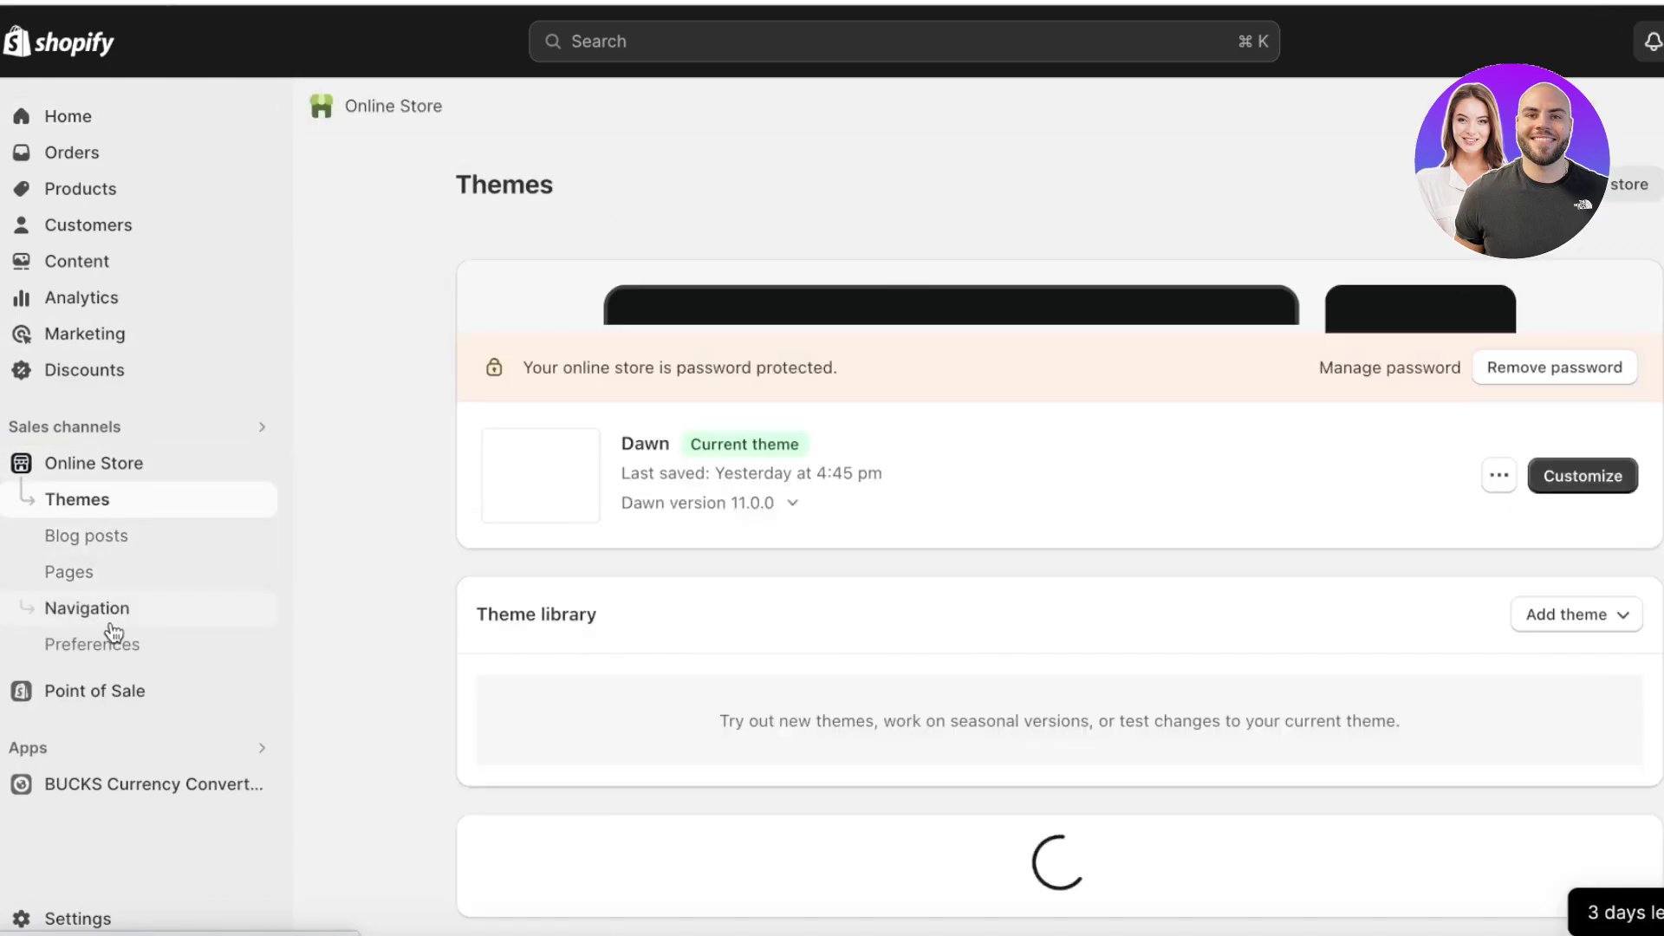
pyautogui.scroll(-10, 746, 351)
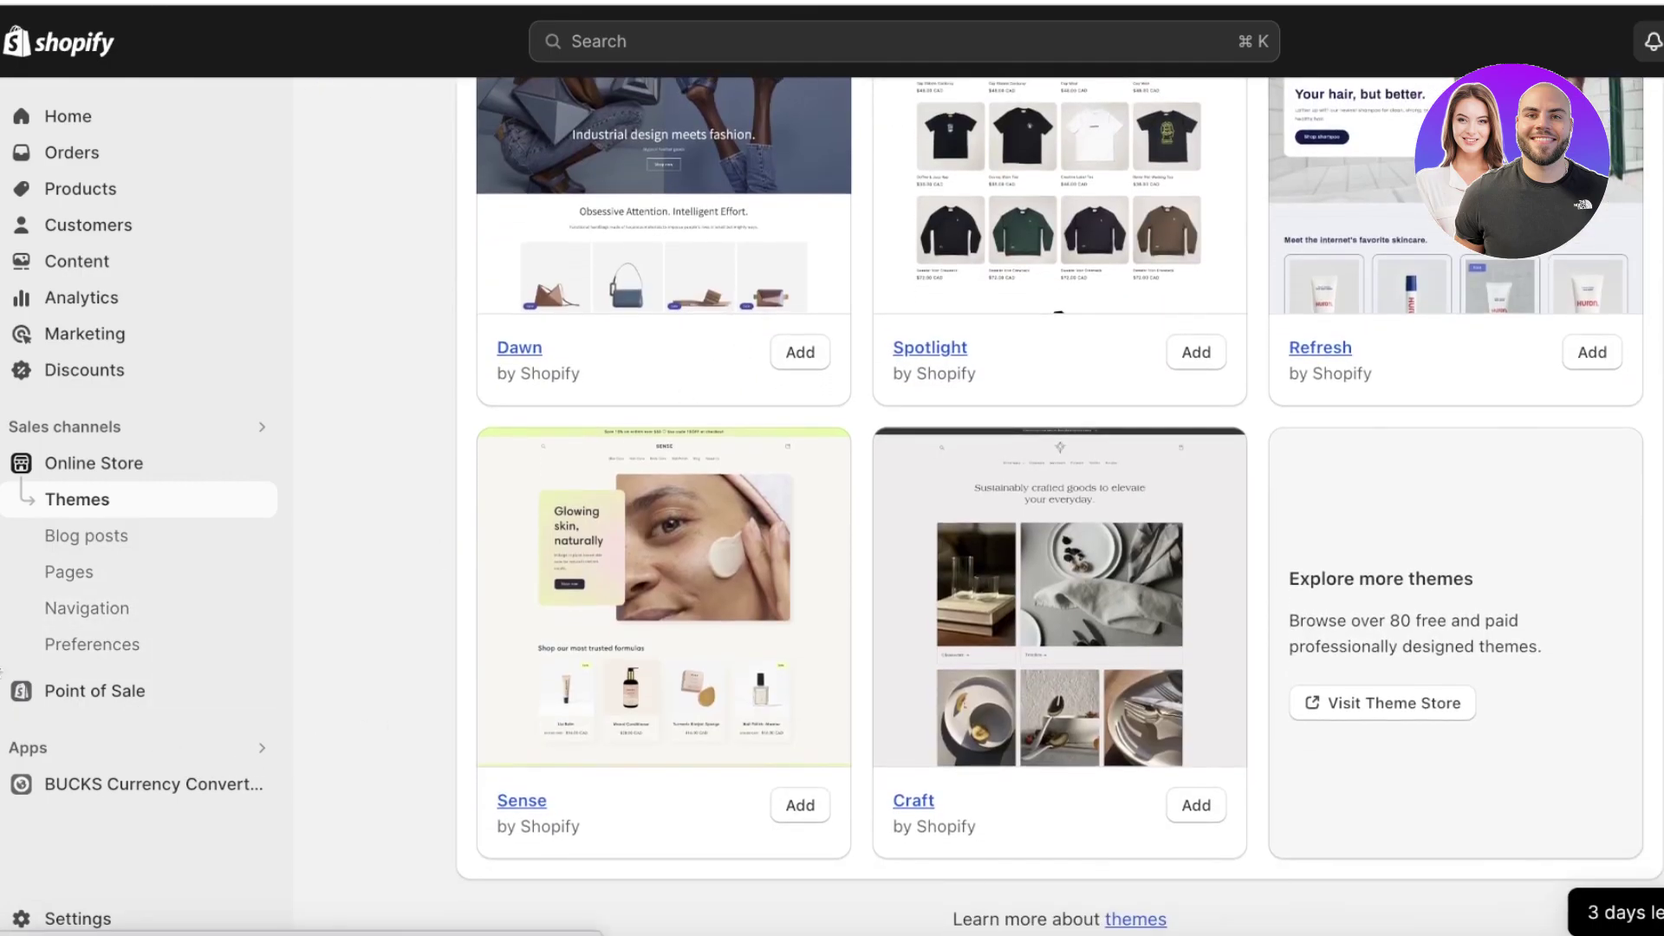
pyautogui.click(95, 646)
pyautogui.scroll(-10, 1023, 408)
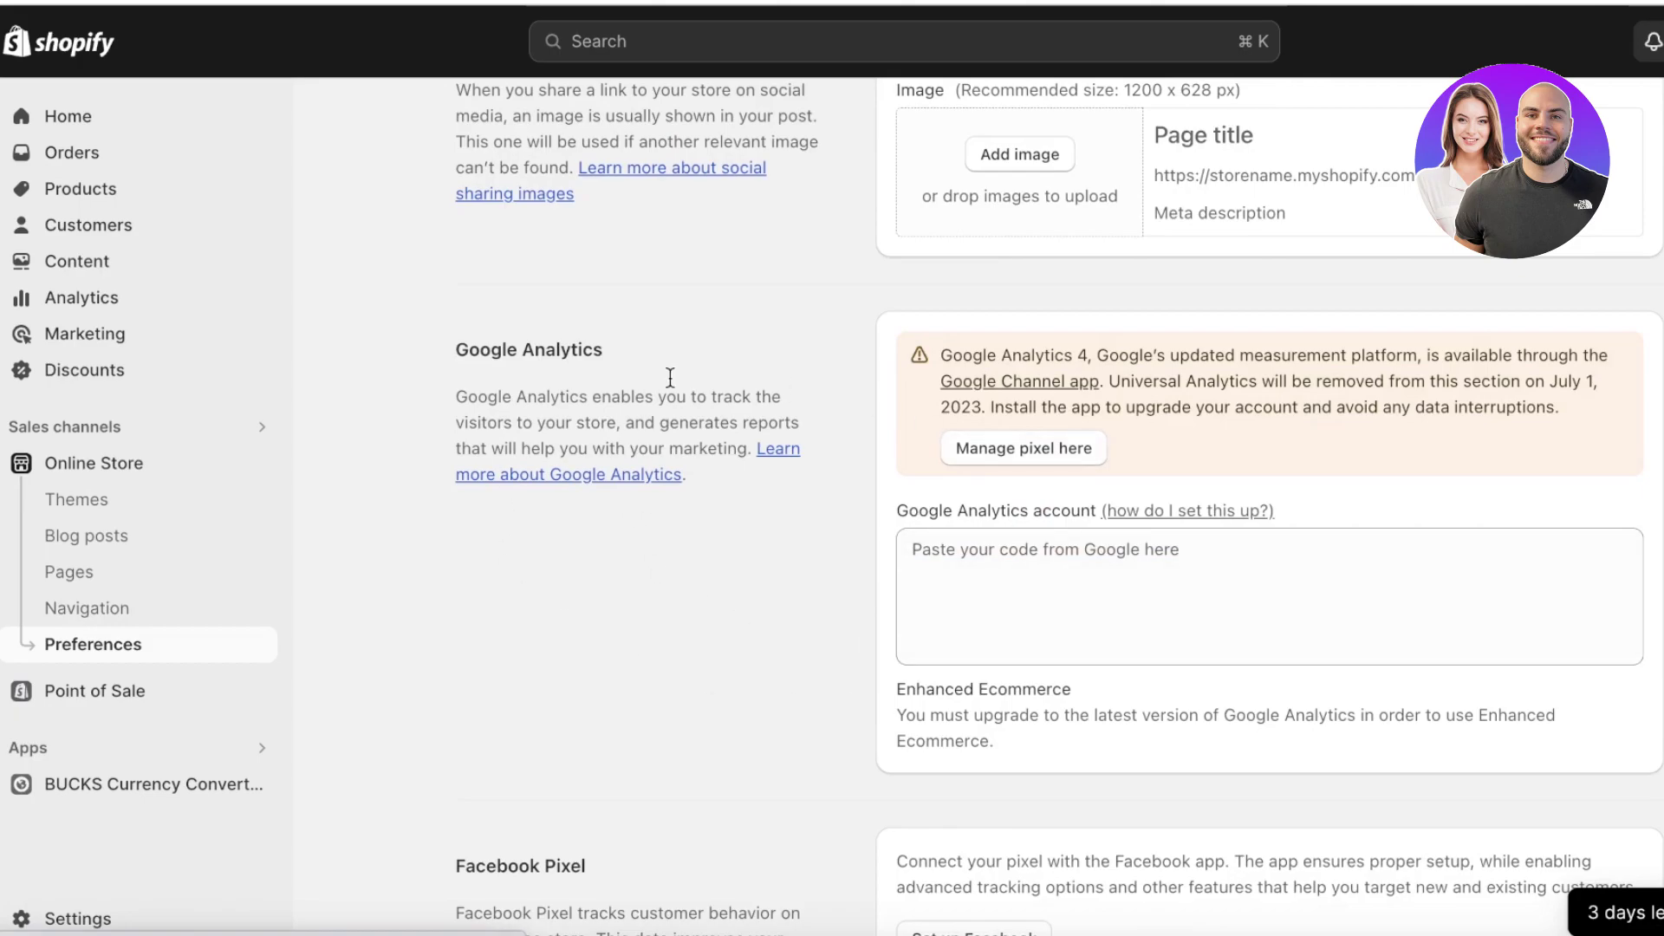
pyautogui.click(86, 466)
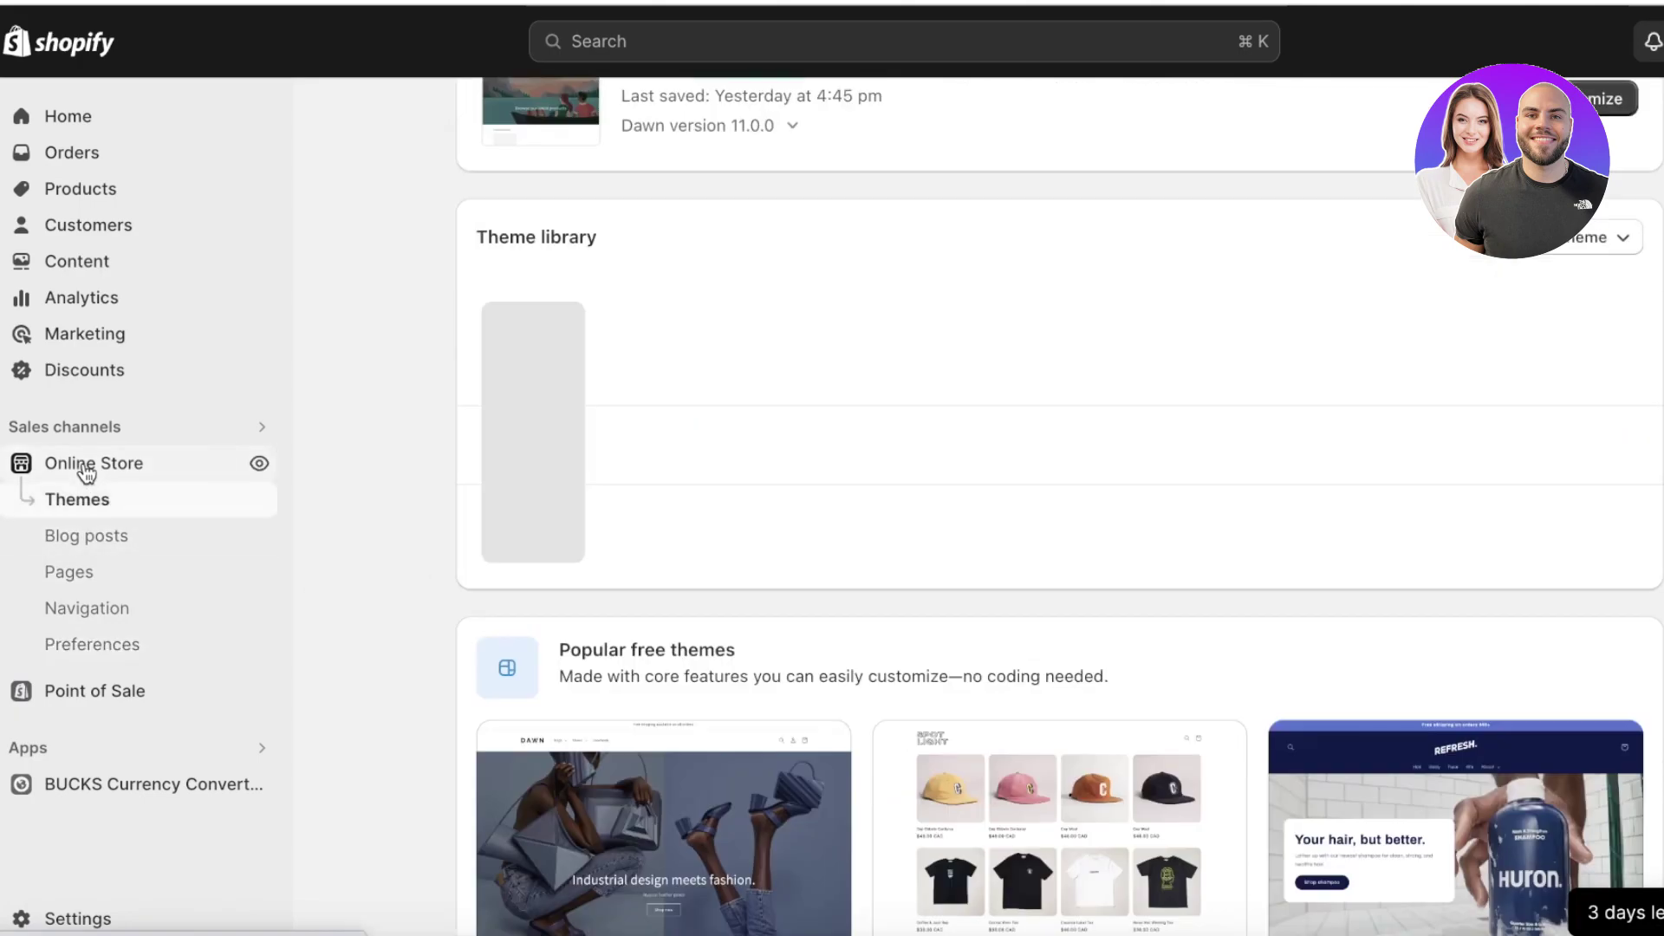
pyautogui.click(87, 644)
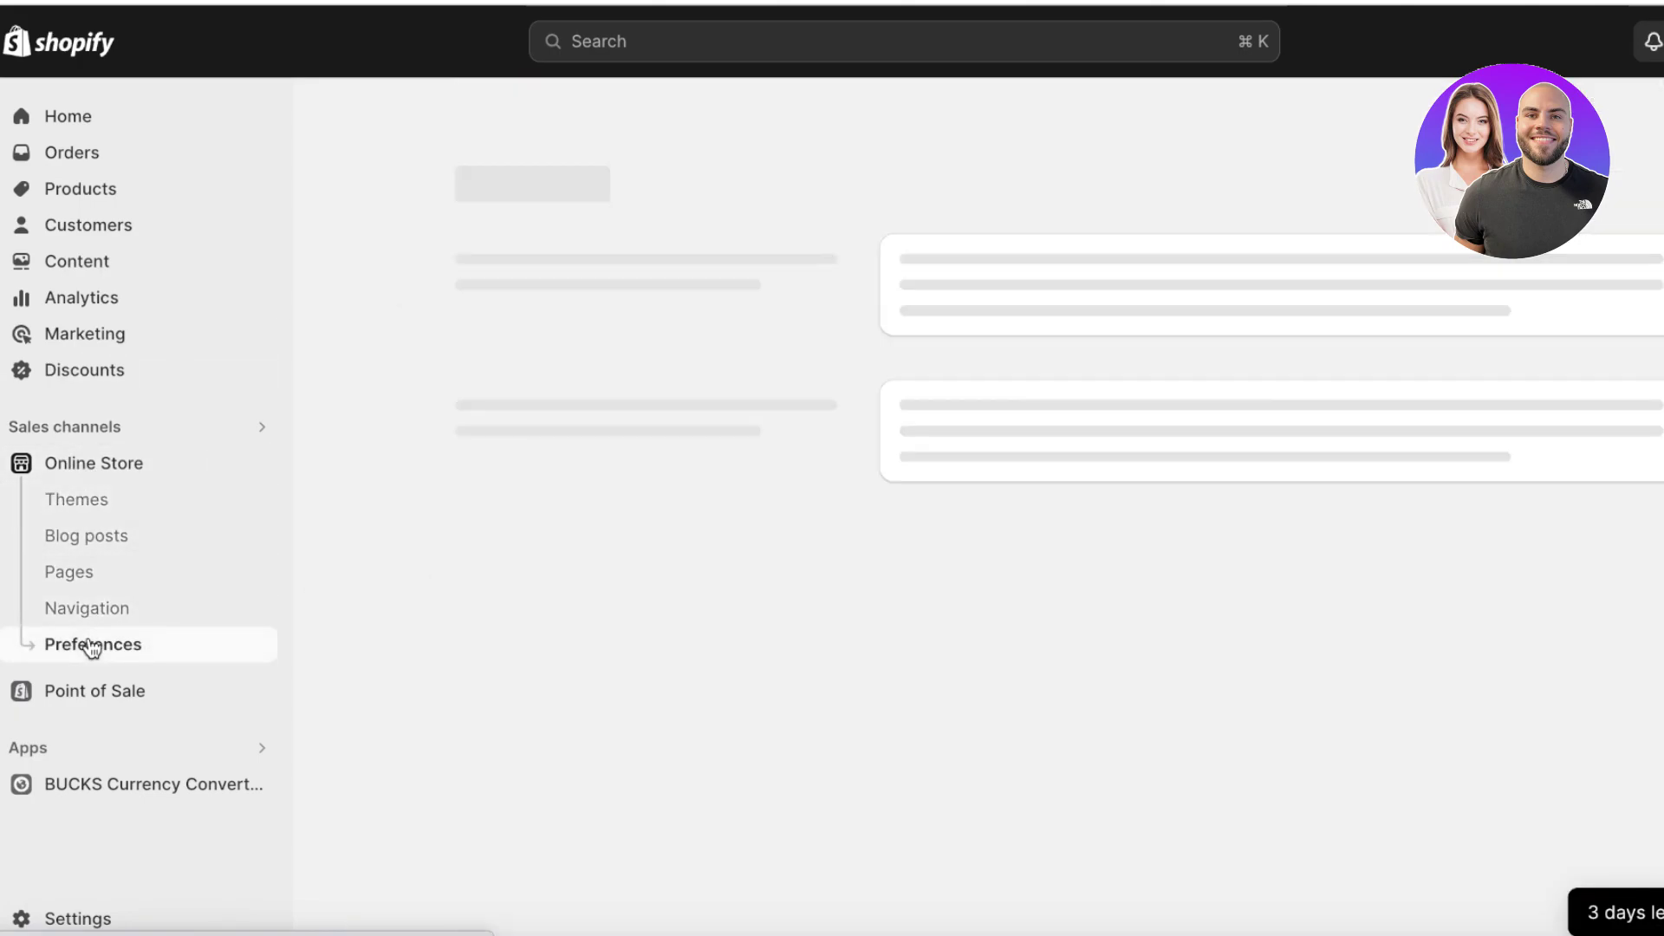
pyautogui.scroll(-8, 702, 407)
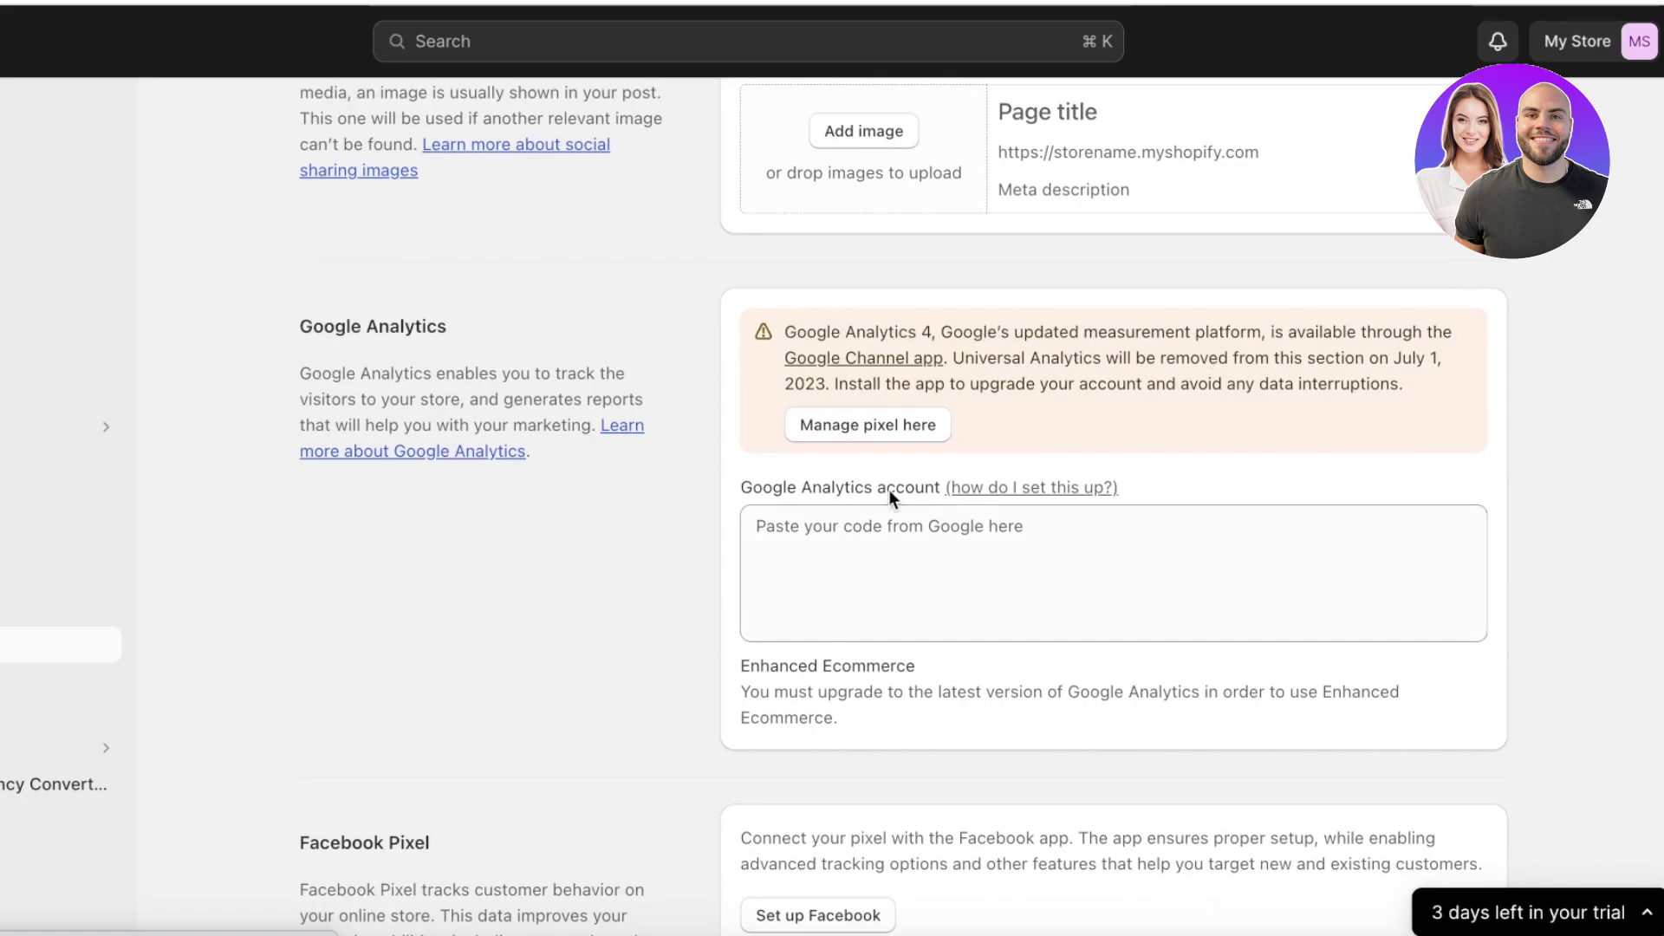
# Paste the store address into the Google Analytics account box, then clear it again.
pyautogui.click(874, 531)
pyautogui.write('https://05f8d3-3.myshopify.com/')
pyautogui.press('super+a')
pyautogui.press('BackSpace')
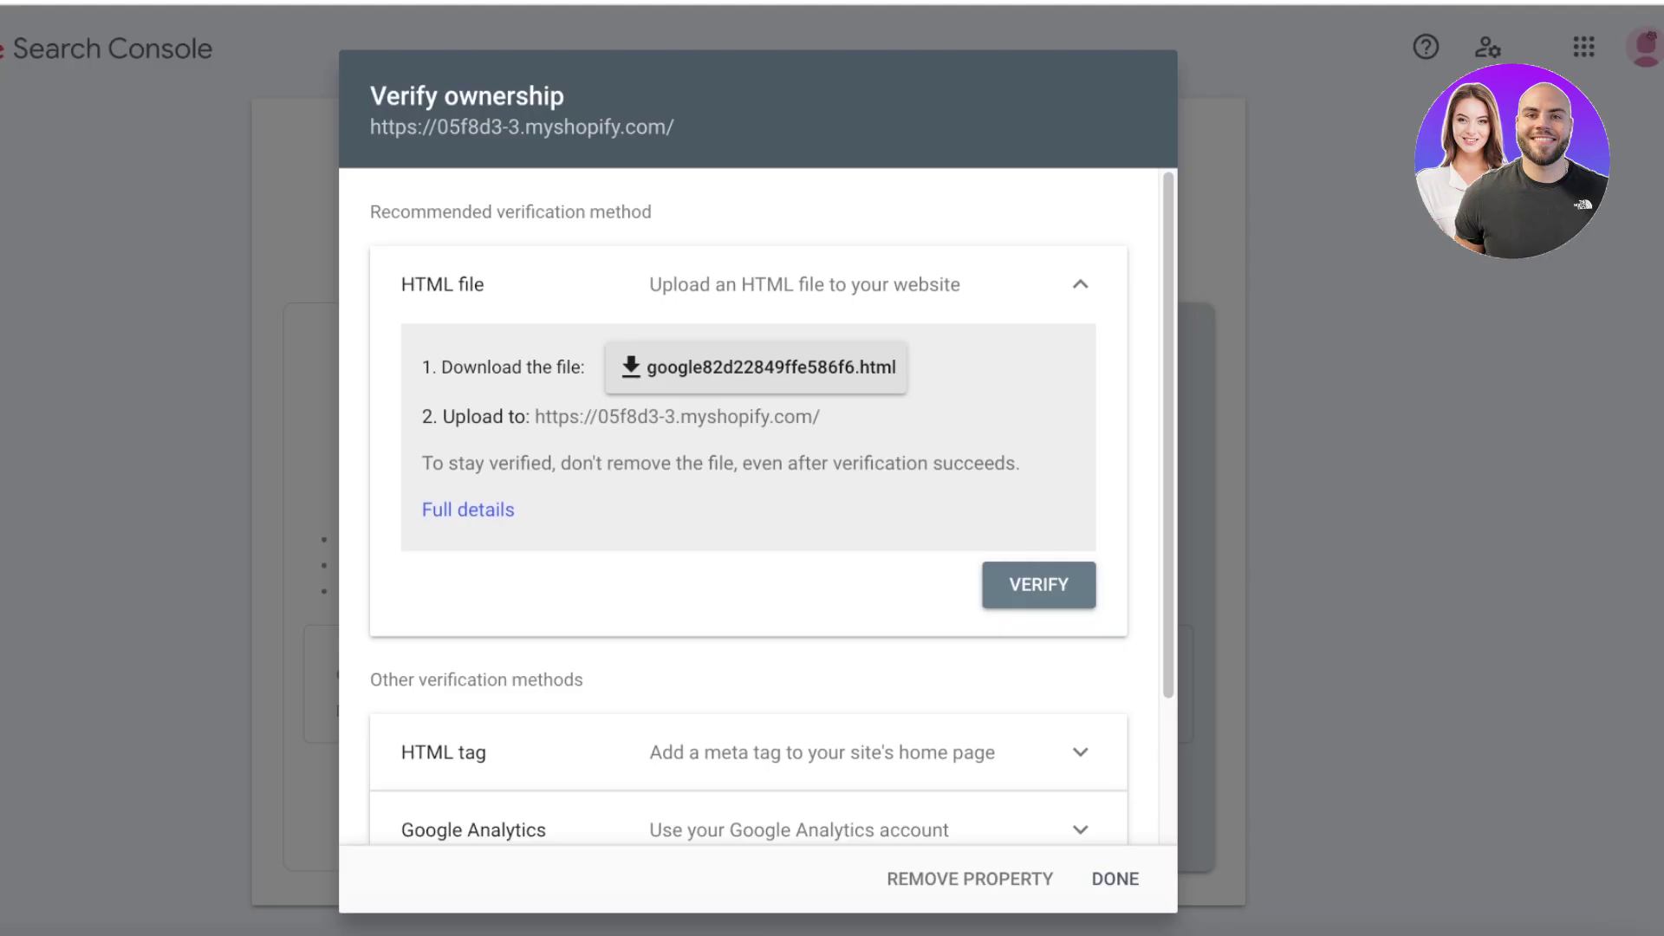
# Try verifying ownership via Google Analytics and dismiss the missing-tracking-code failure notice.
pyautogui.scroll(-2, 621, 570)
pyautogui.click(531, 674)
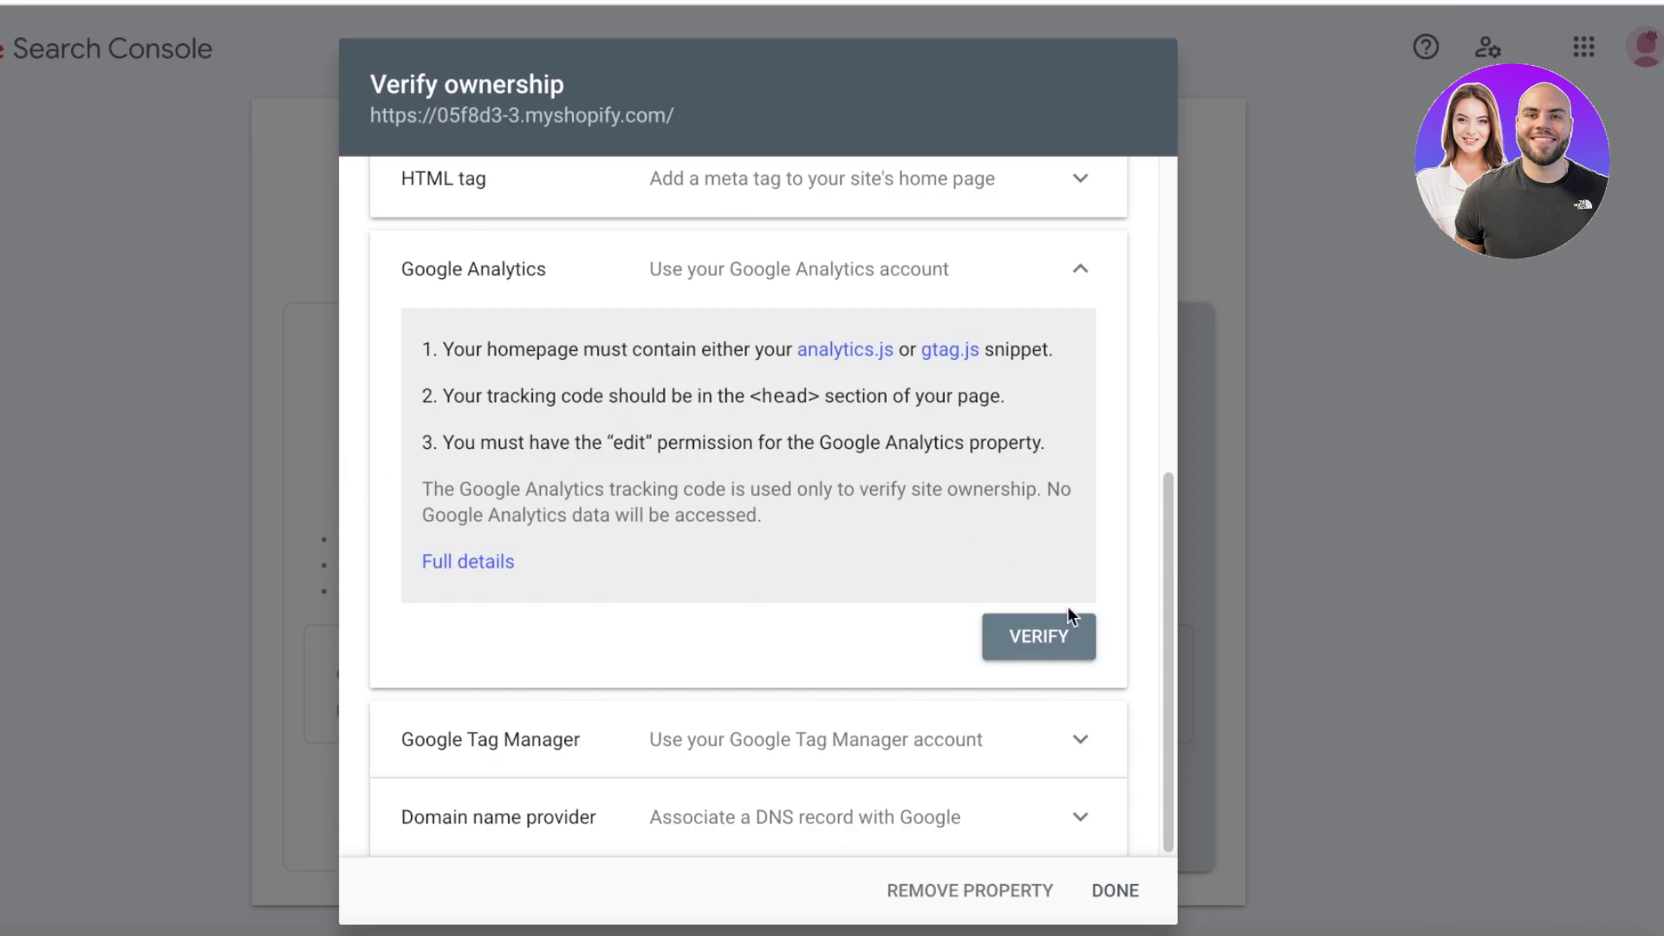
pyautogui.click(1067, 652)
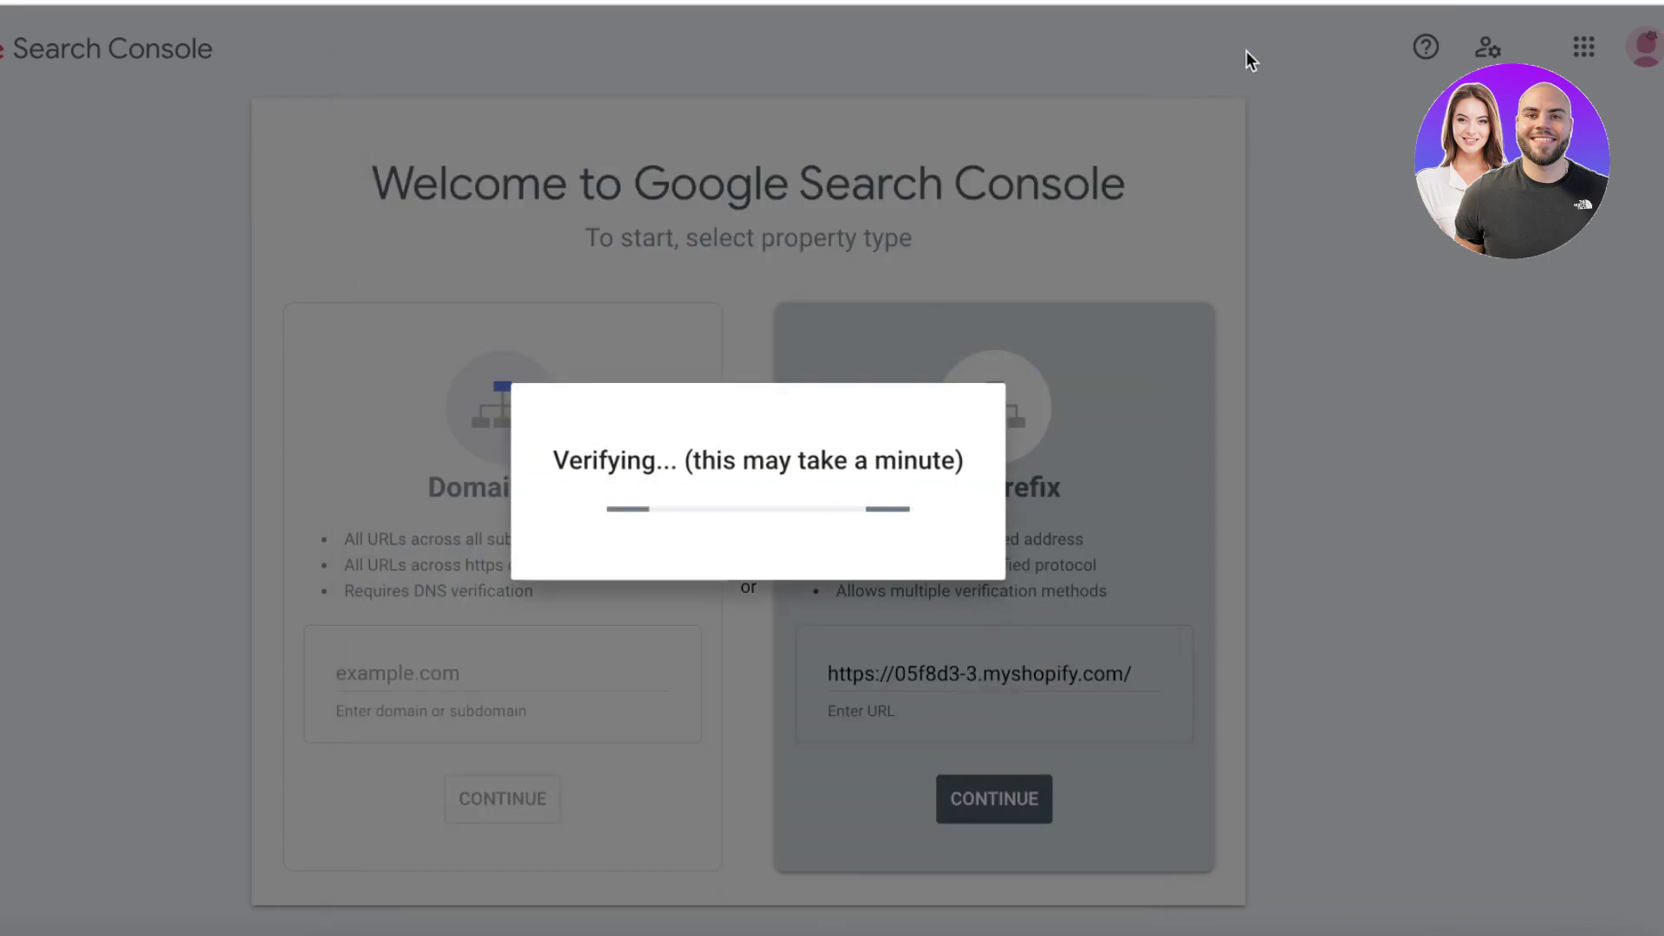
pyautogui.click(1119, 674)
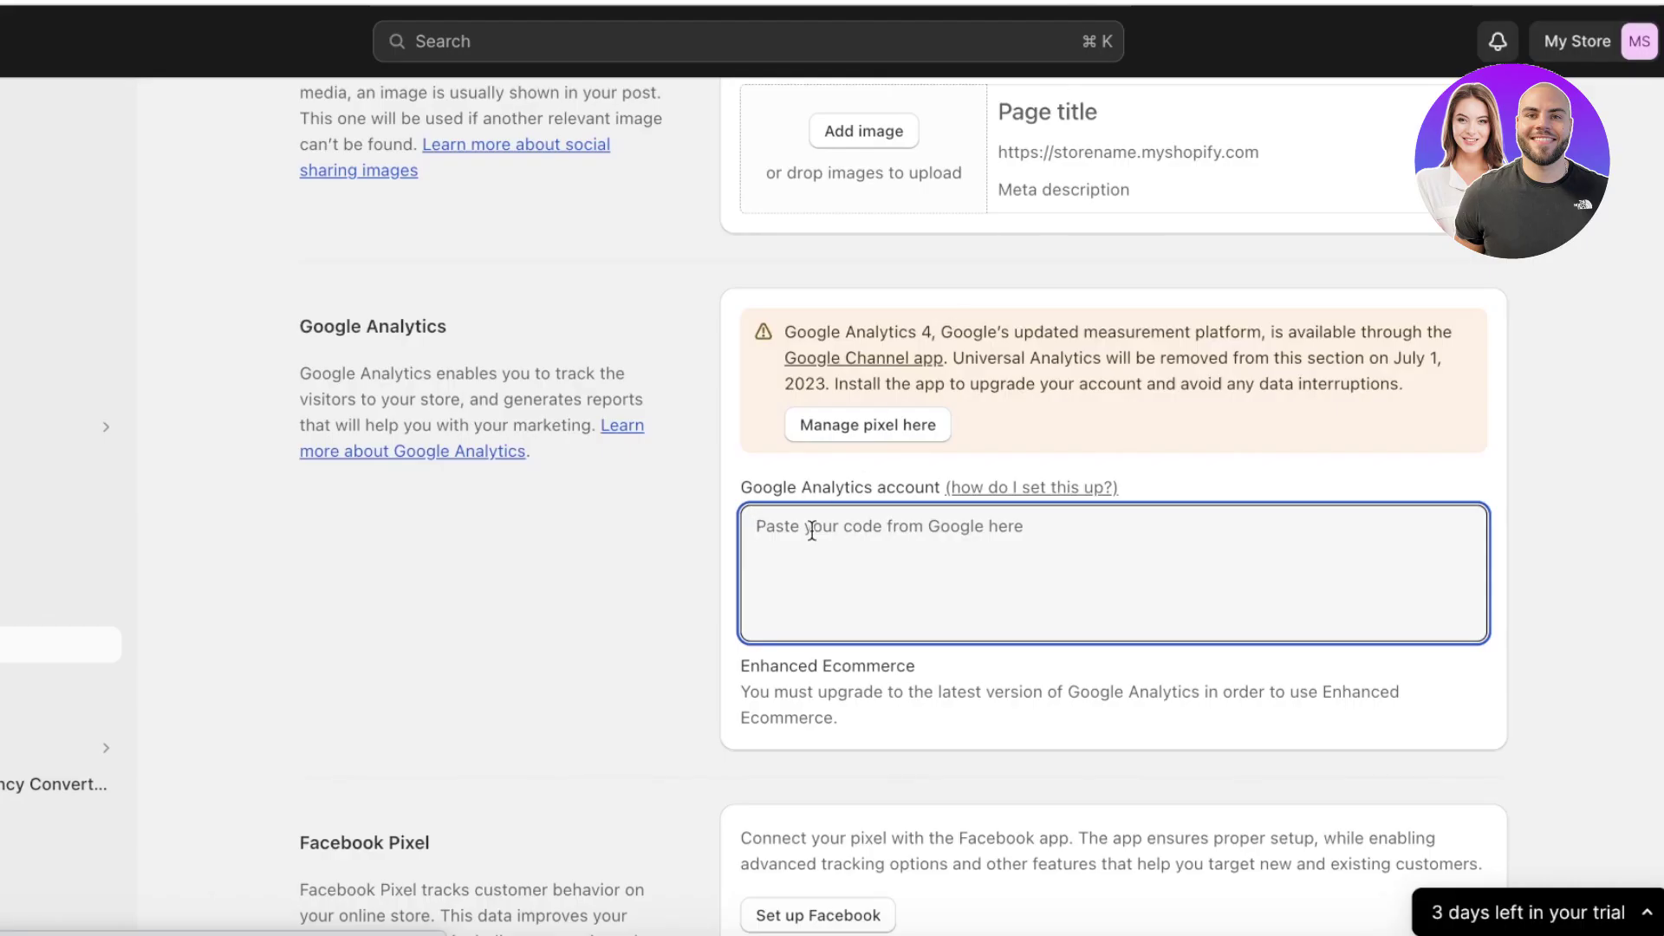
# Add the Google & YouTube sales channel and pin it to the Shopify sidebar.
pyautogui.click(832, 429)
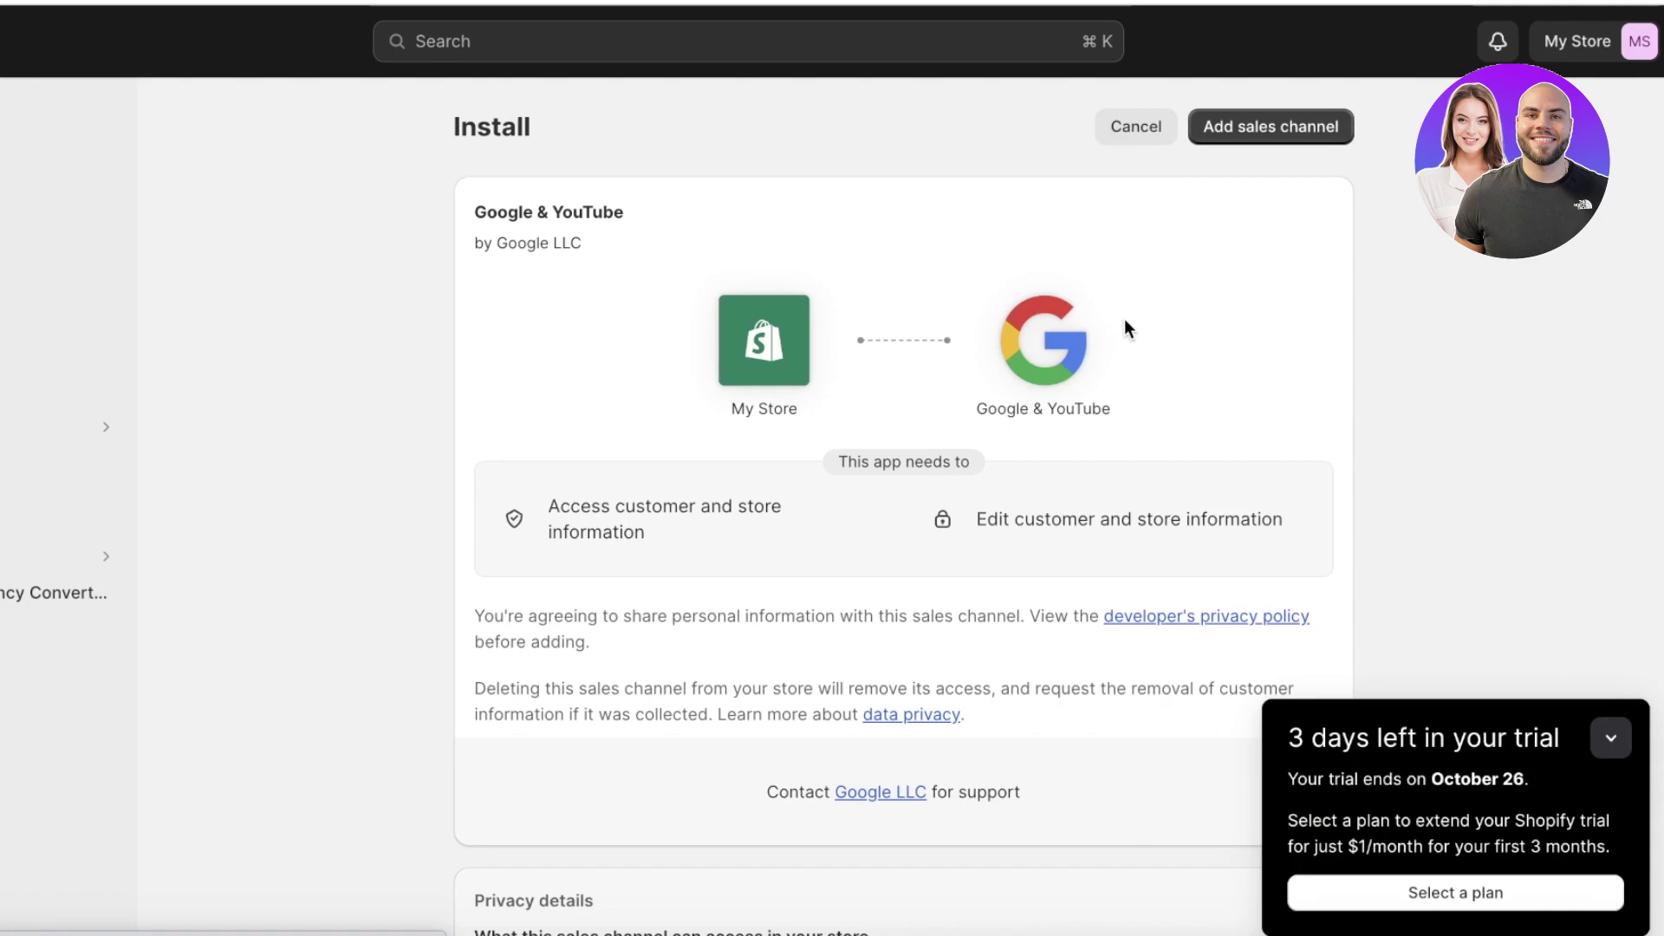
pyautogui.click(1279, 126)
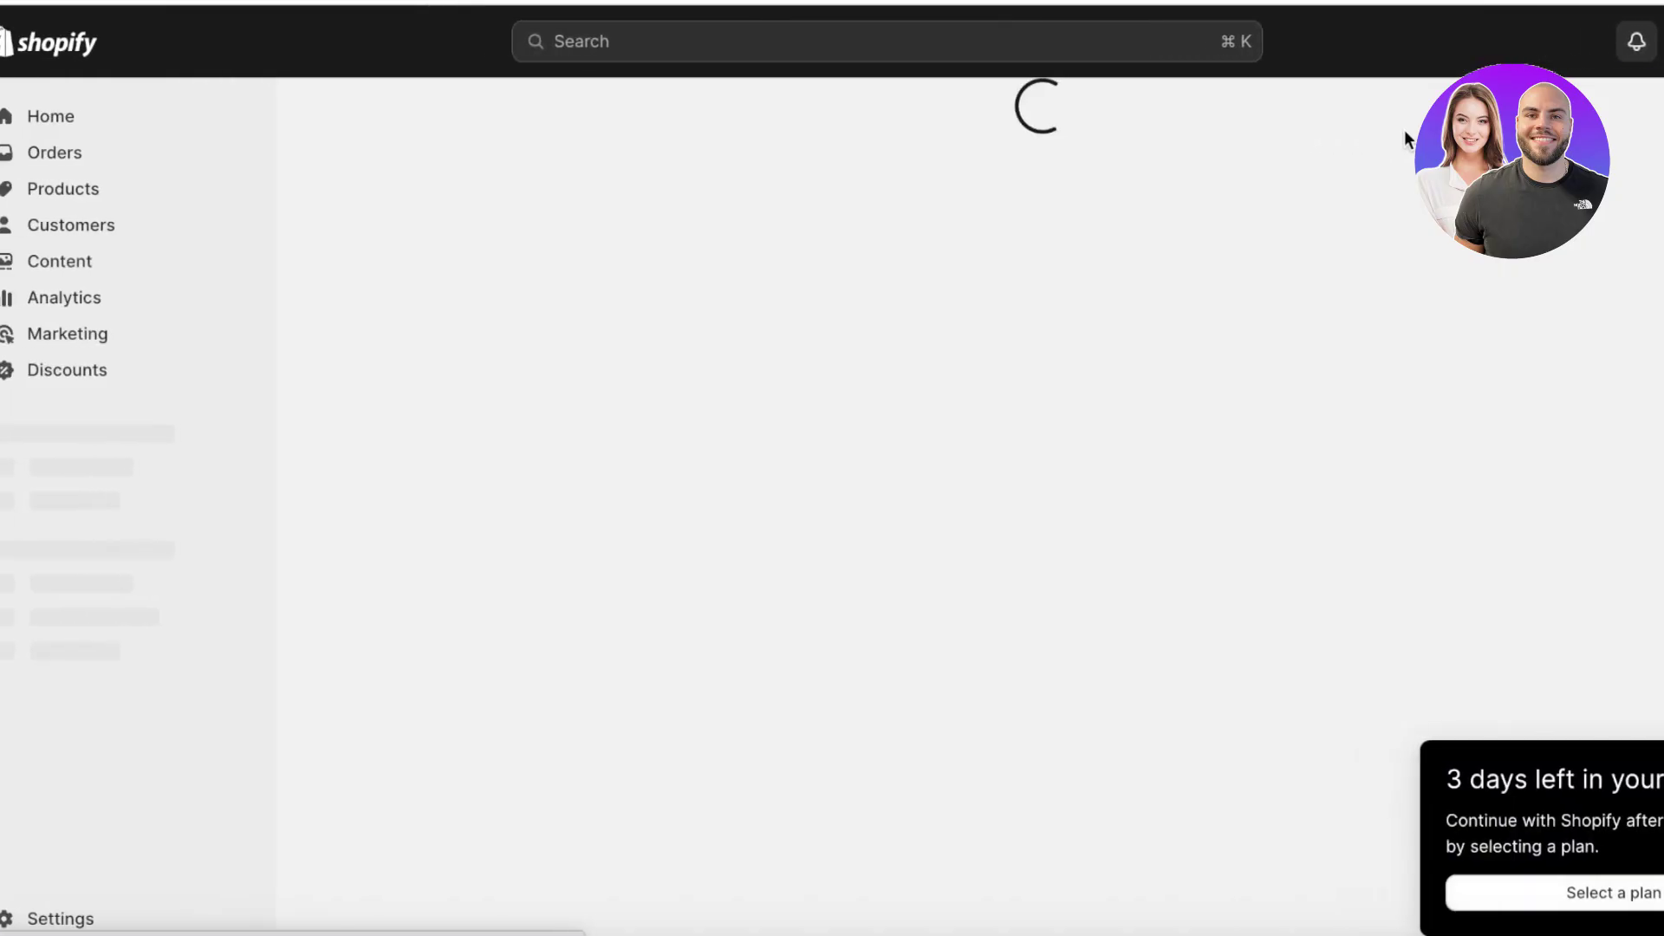
pyautogui.click(258, 558)
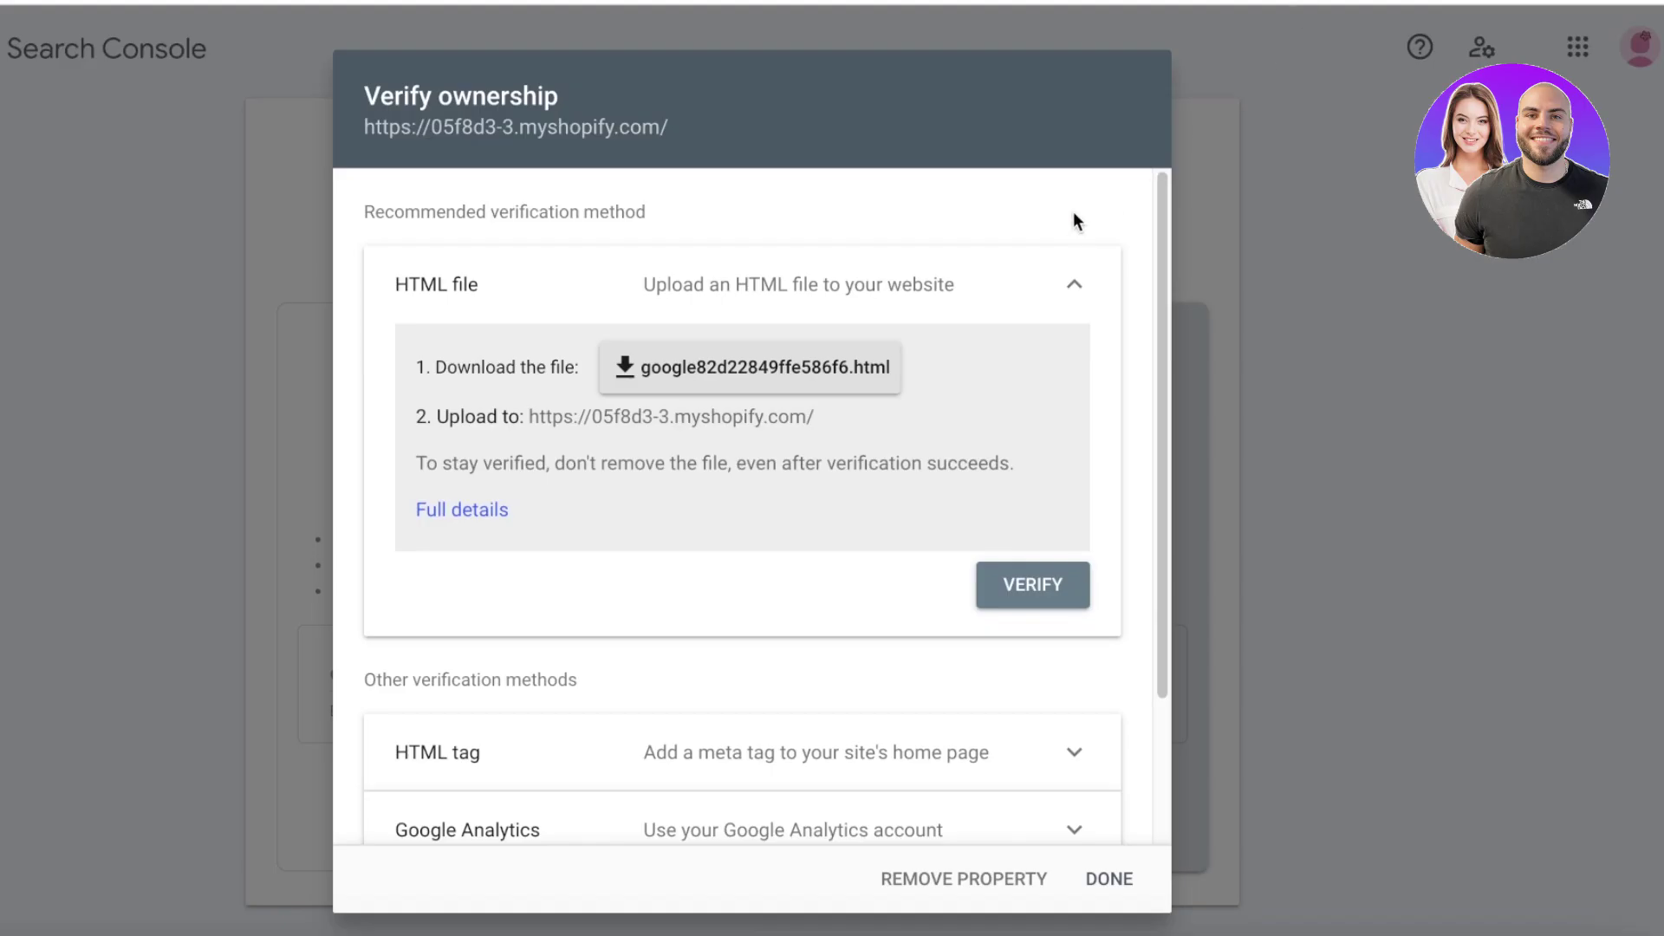
pyautogui.scroll(-3, 840, 751)
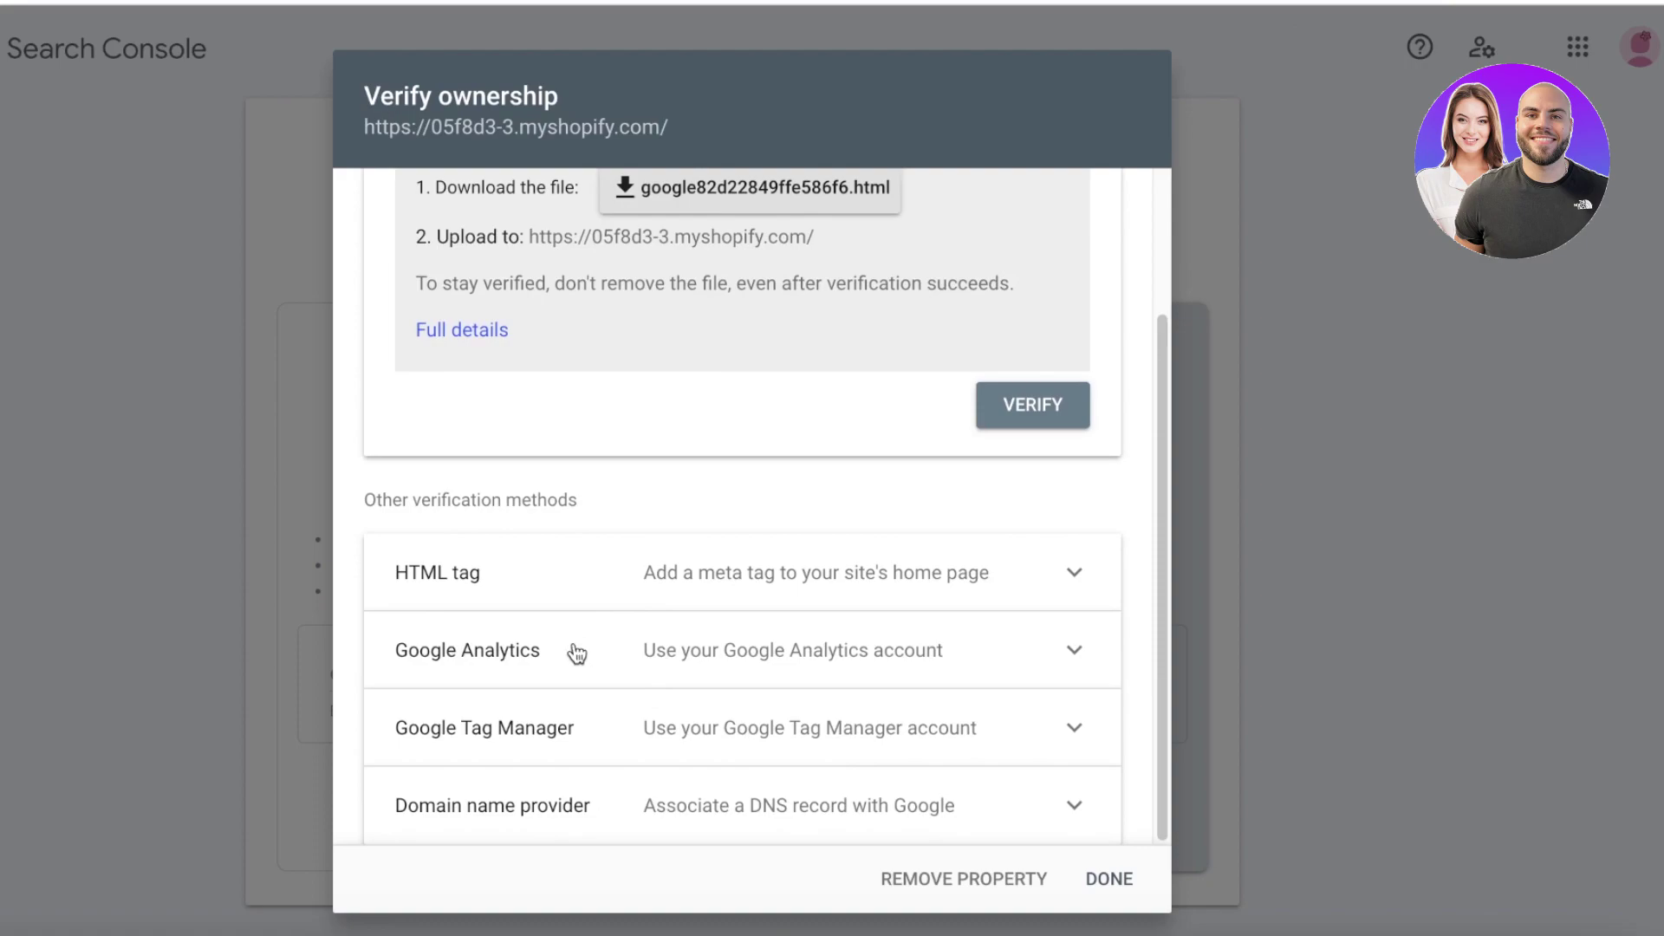
pyautogui.scroll(3, 533, 655)
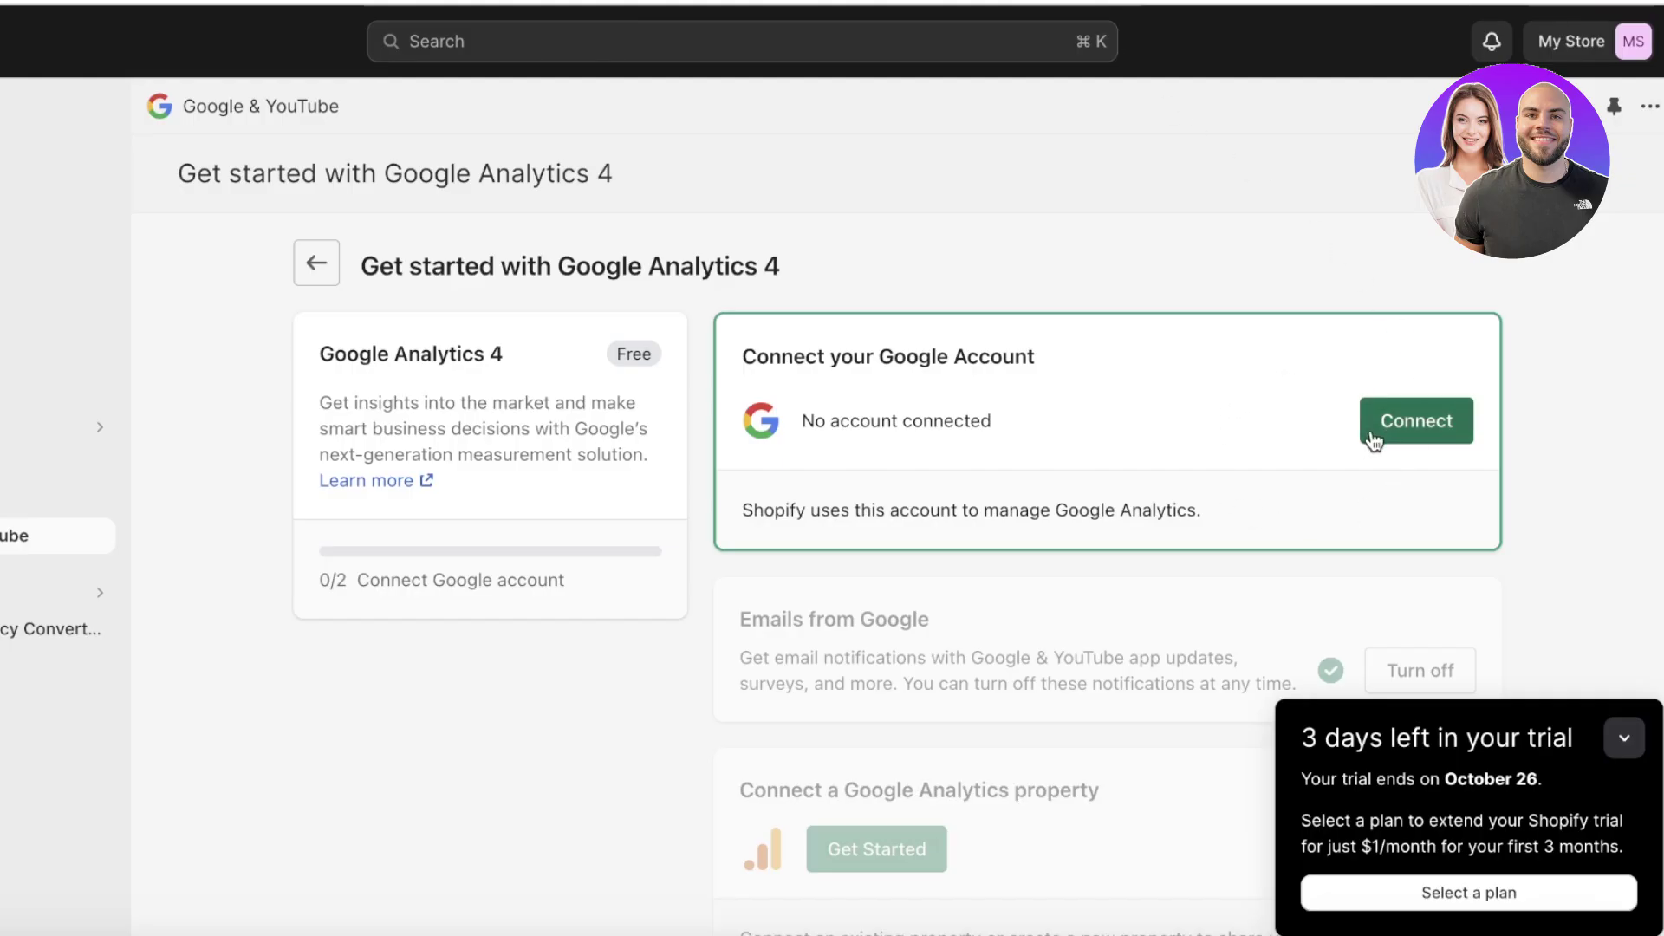
# Sign in with a Google account and allow Google Channel by Shopify the requested access.
pyautogui.click(1373, 438)
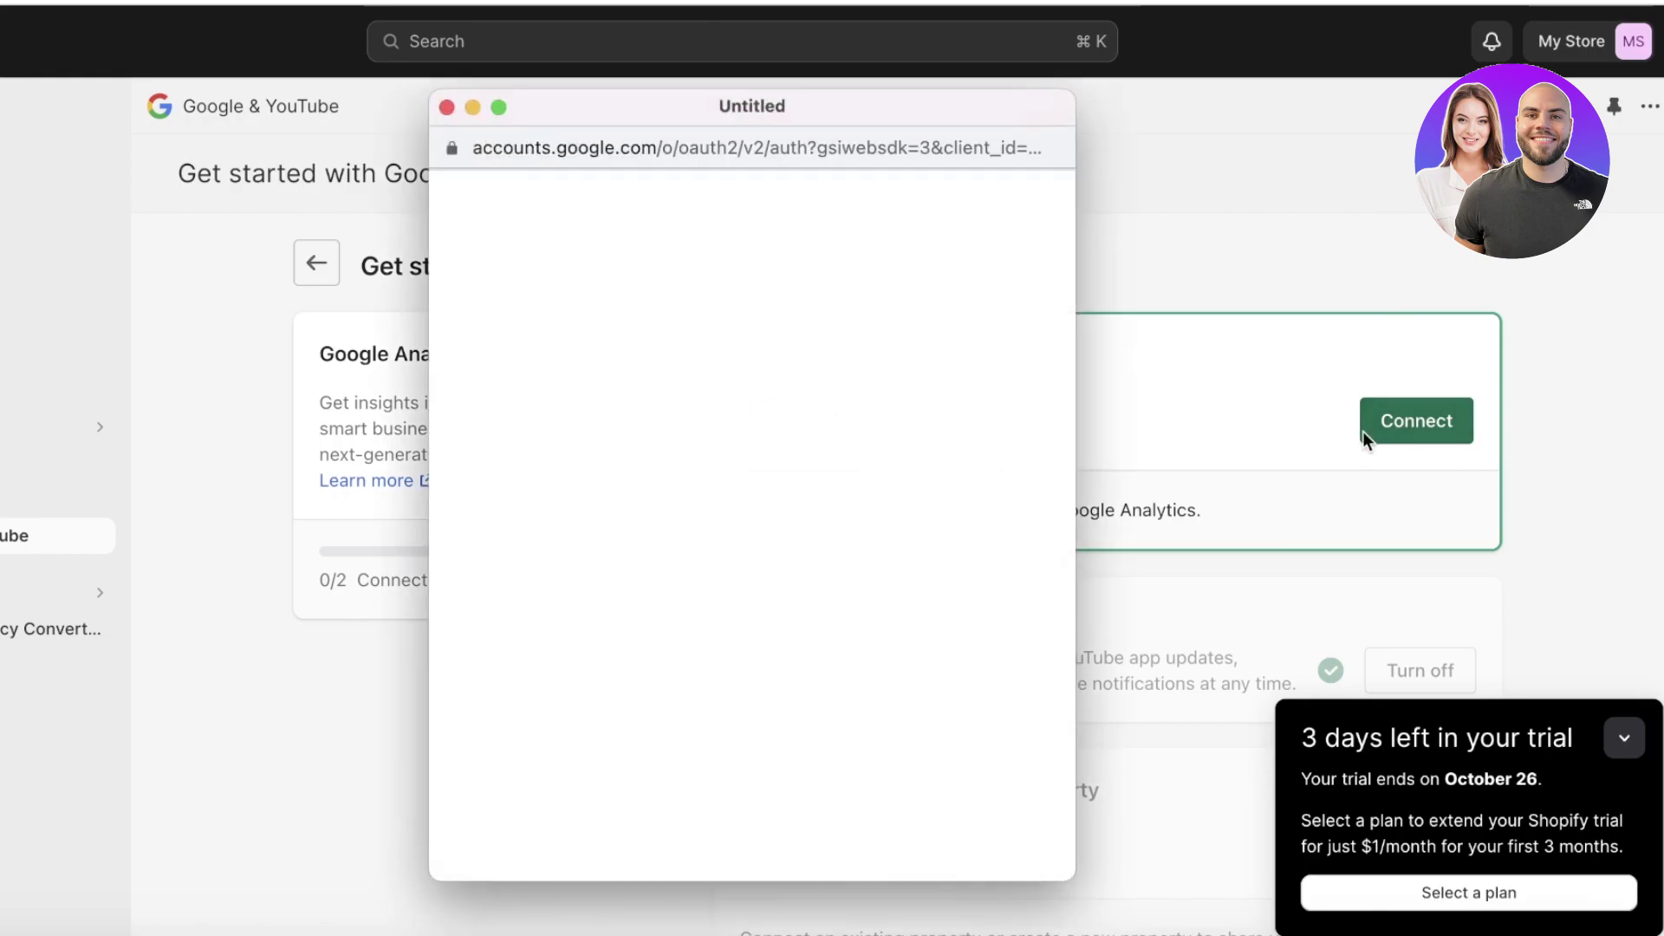
pyautogui.click(755, 501)
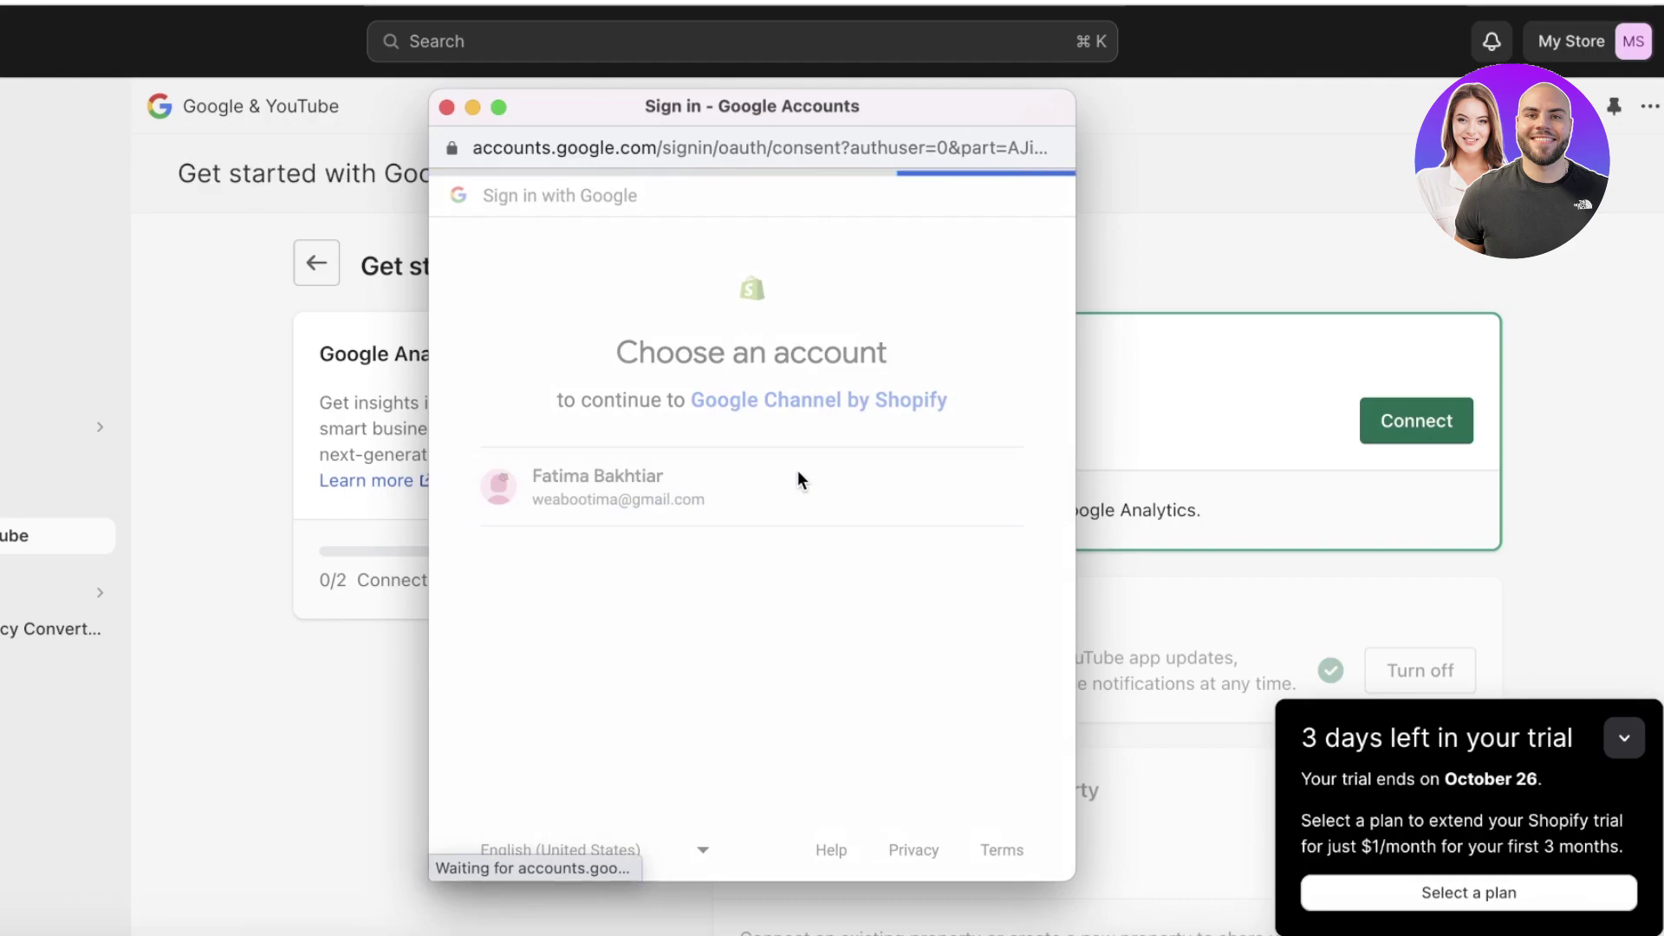
pyautogui.scroll(-6, 778, 460)
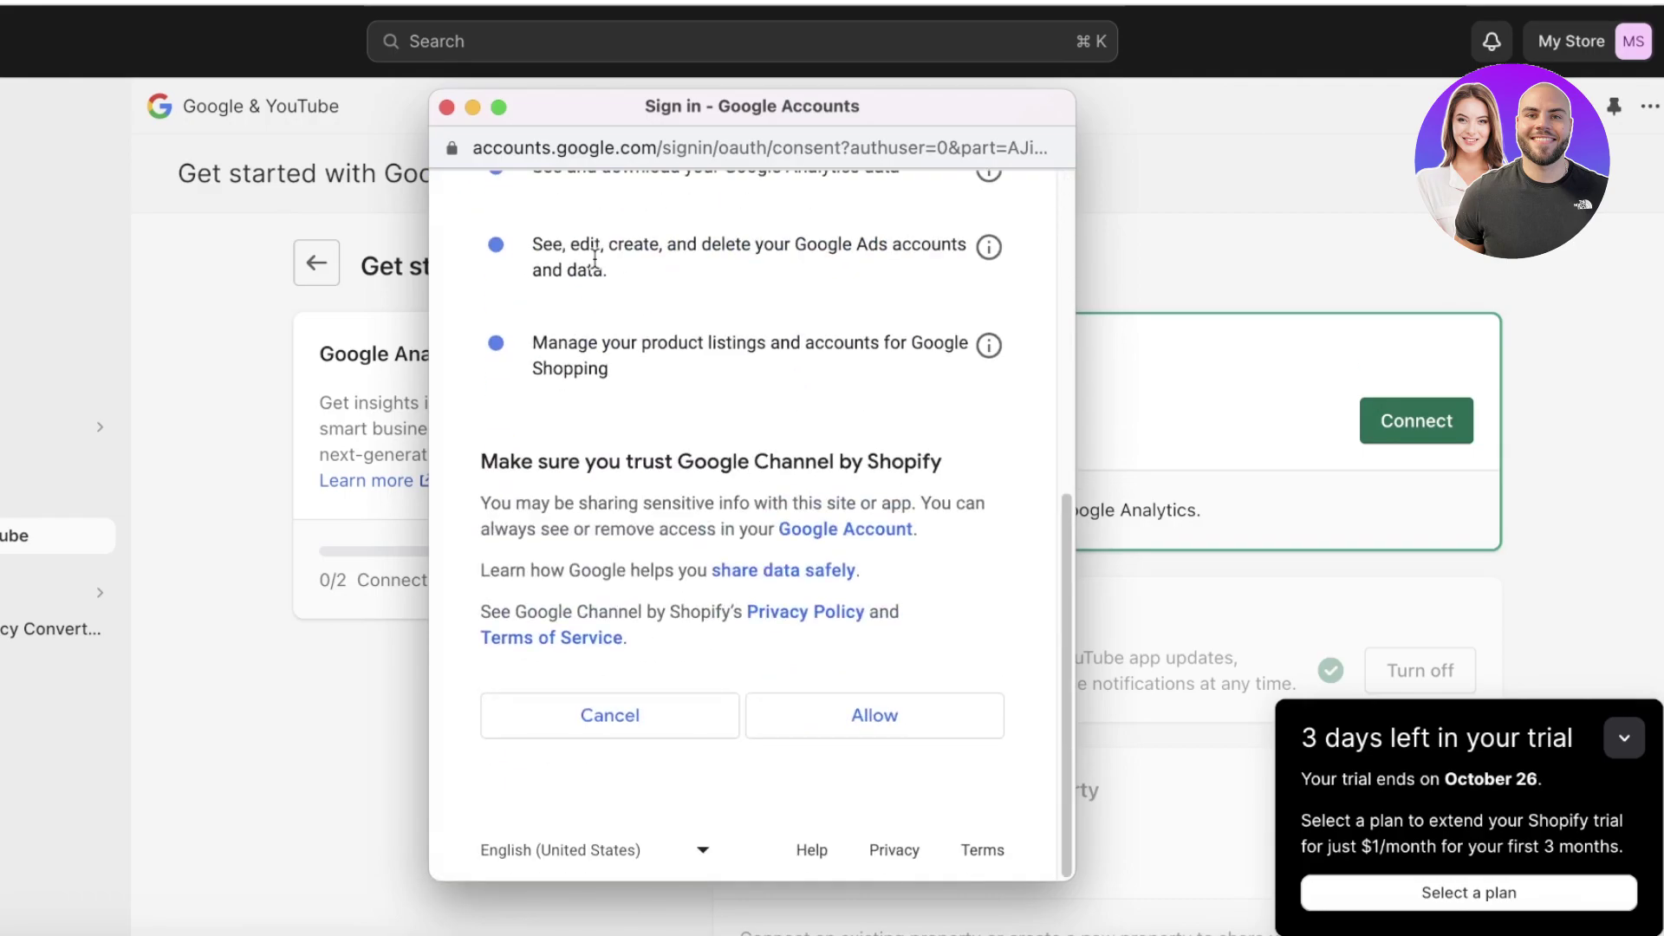
pyautogui.scroll(3, 843, 498)
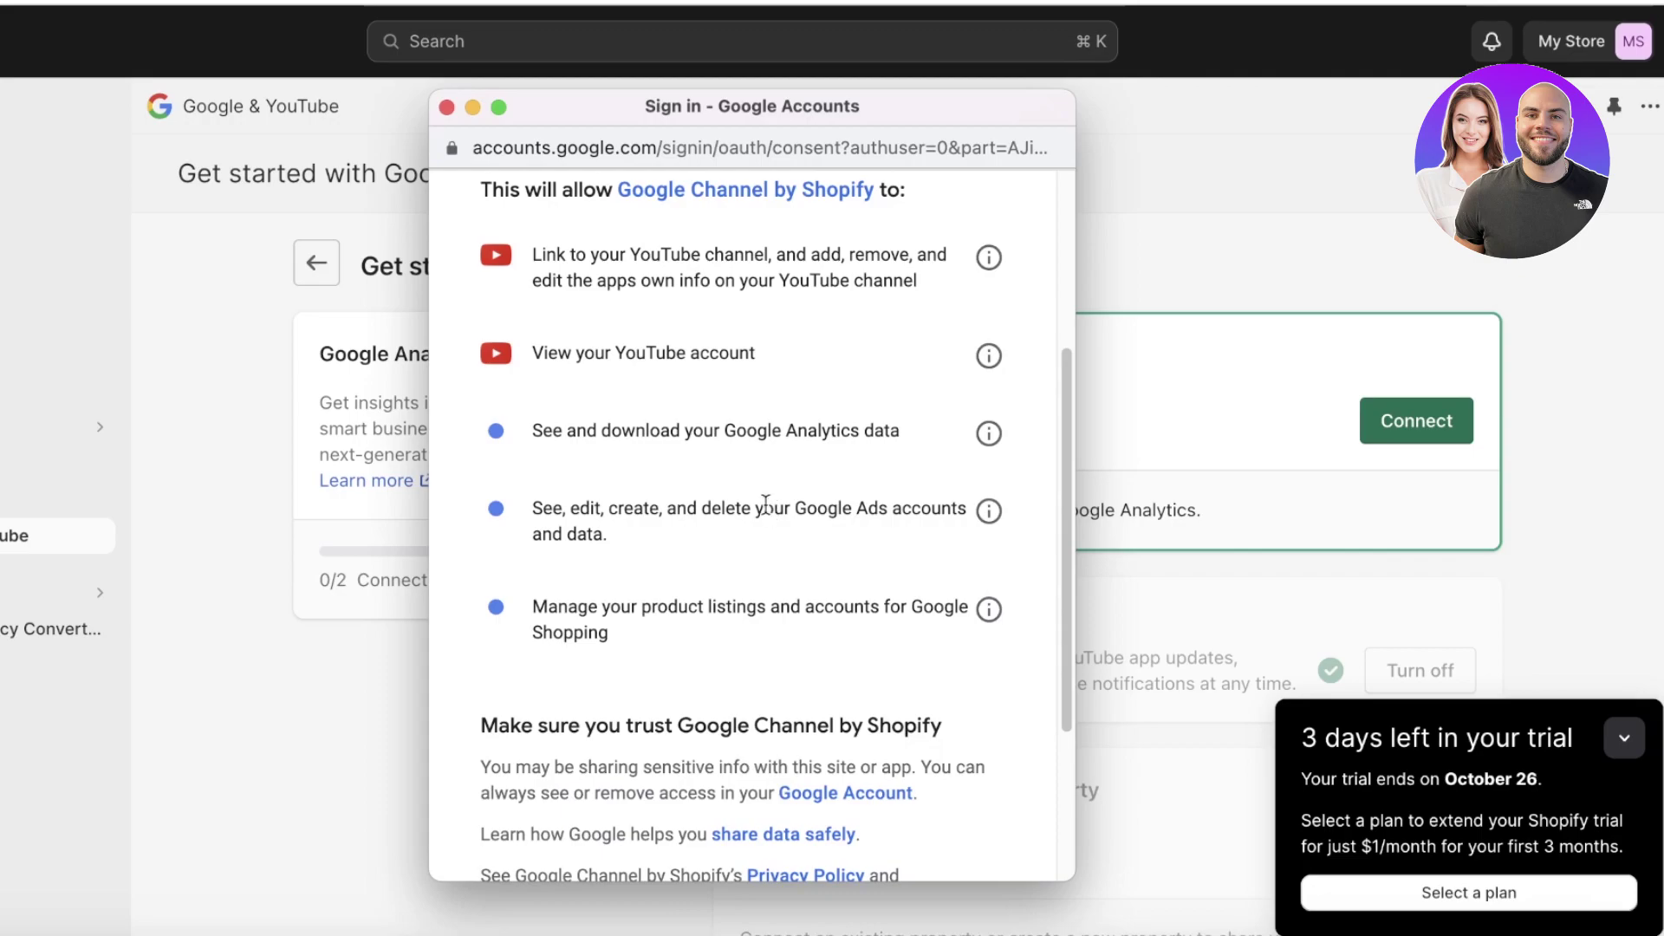
pyautogui.scroll(-3, 439, 517)
pyautogui.scroll(3, 439, 423)
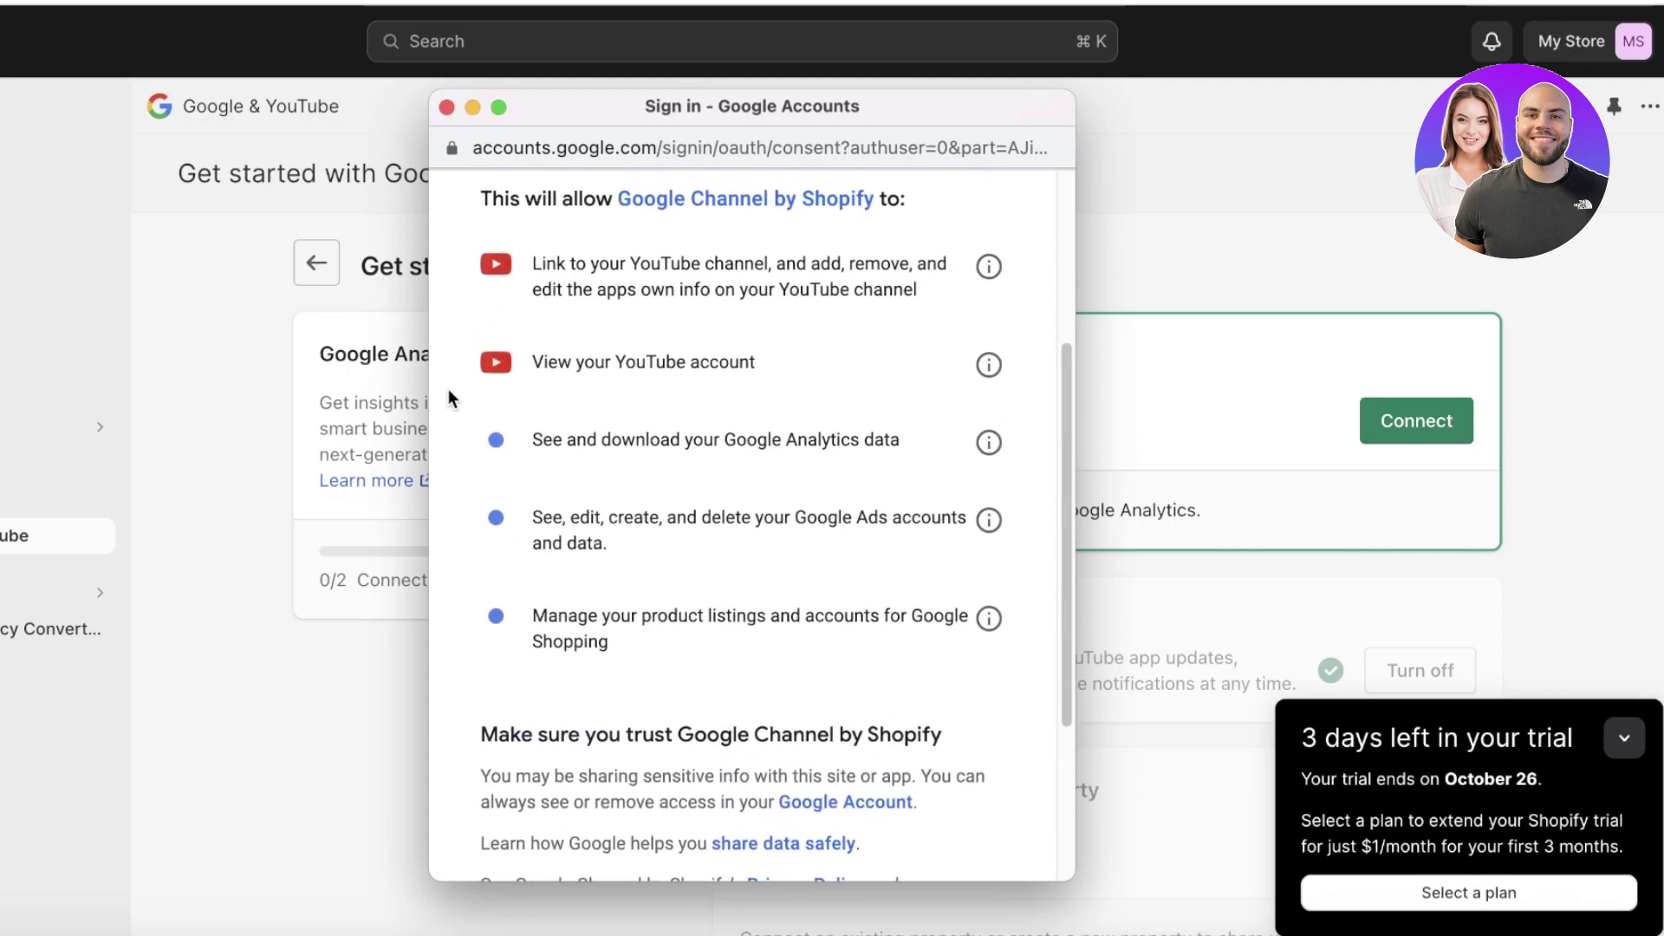
pyautogui.scroll(-3, 798, 520)
pyautogui.click(869, 712)
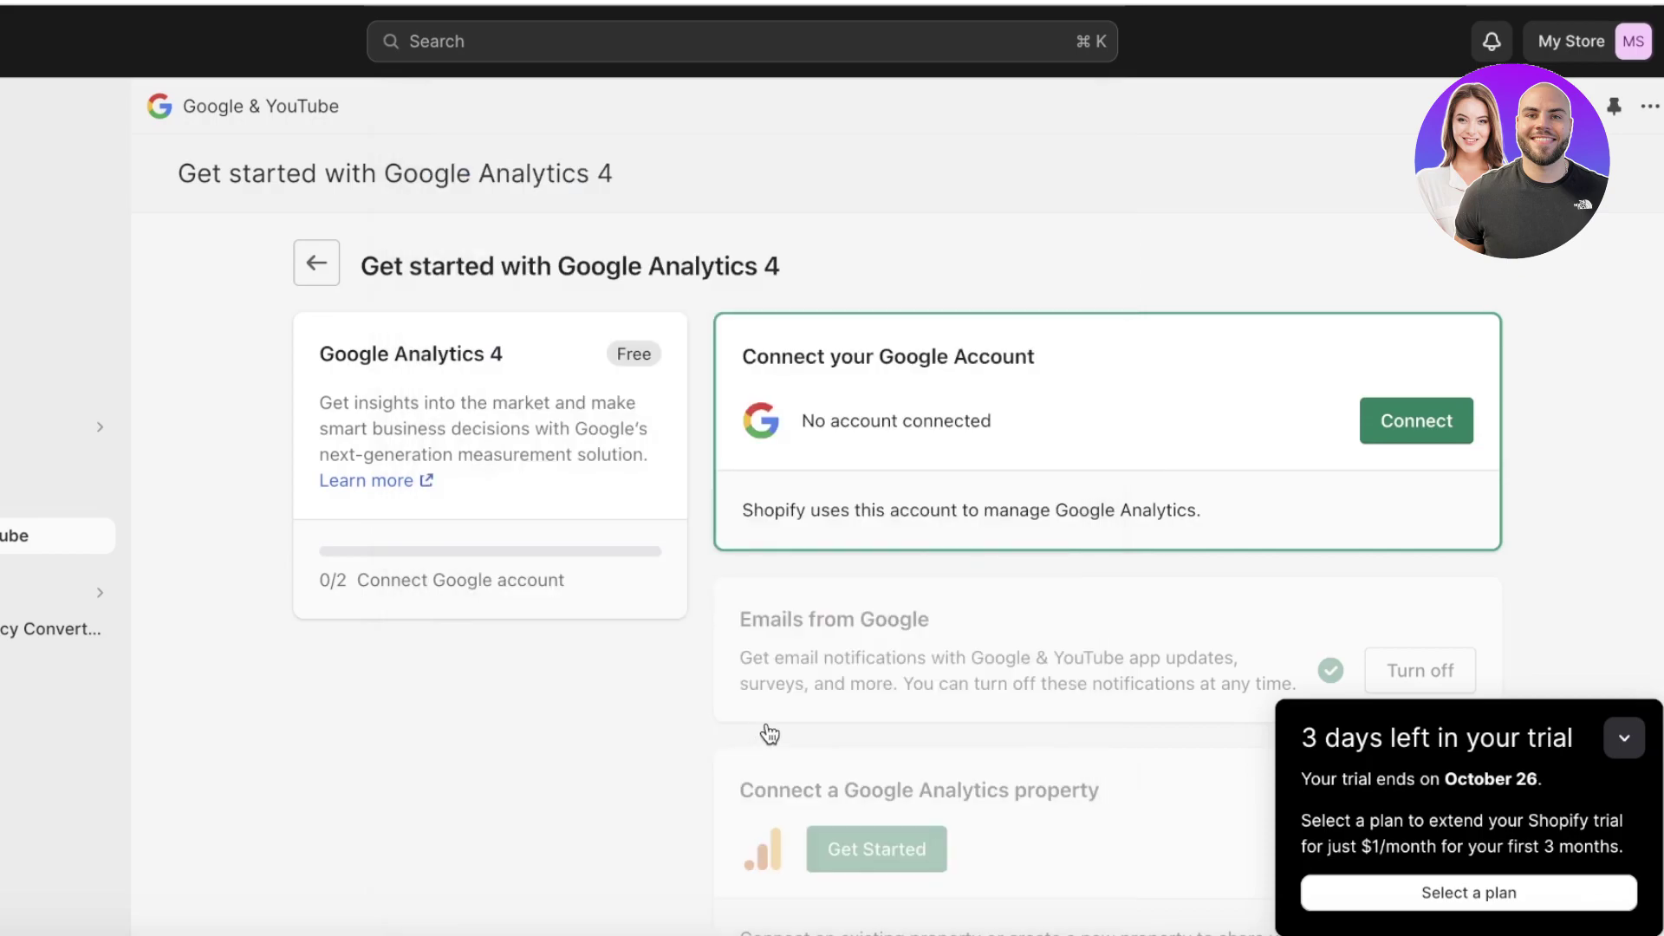
# Connect the first listed Google Analytics 4 property to the store.
pyautogui.click(1624, 738)
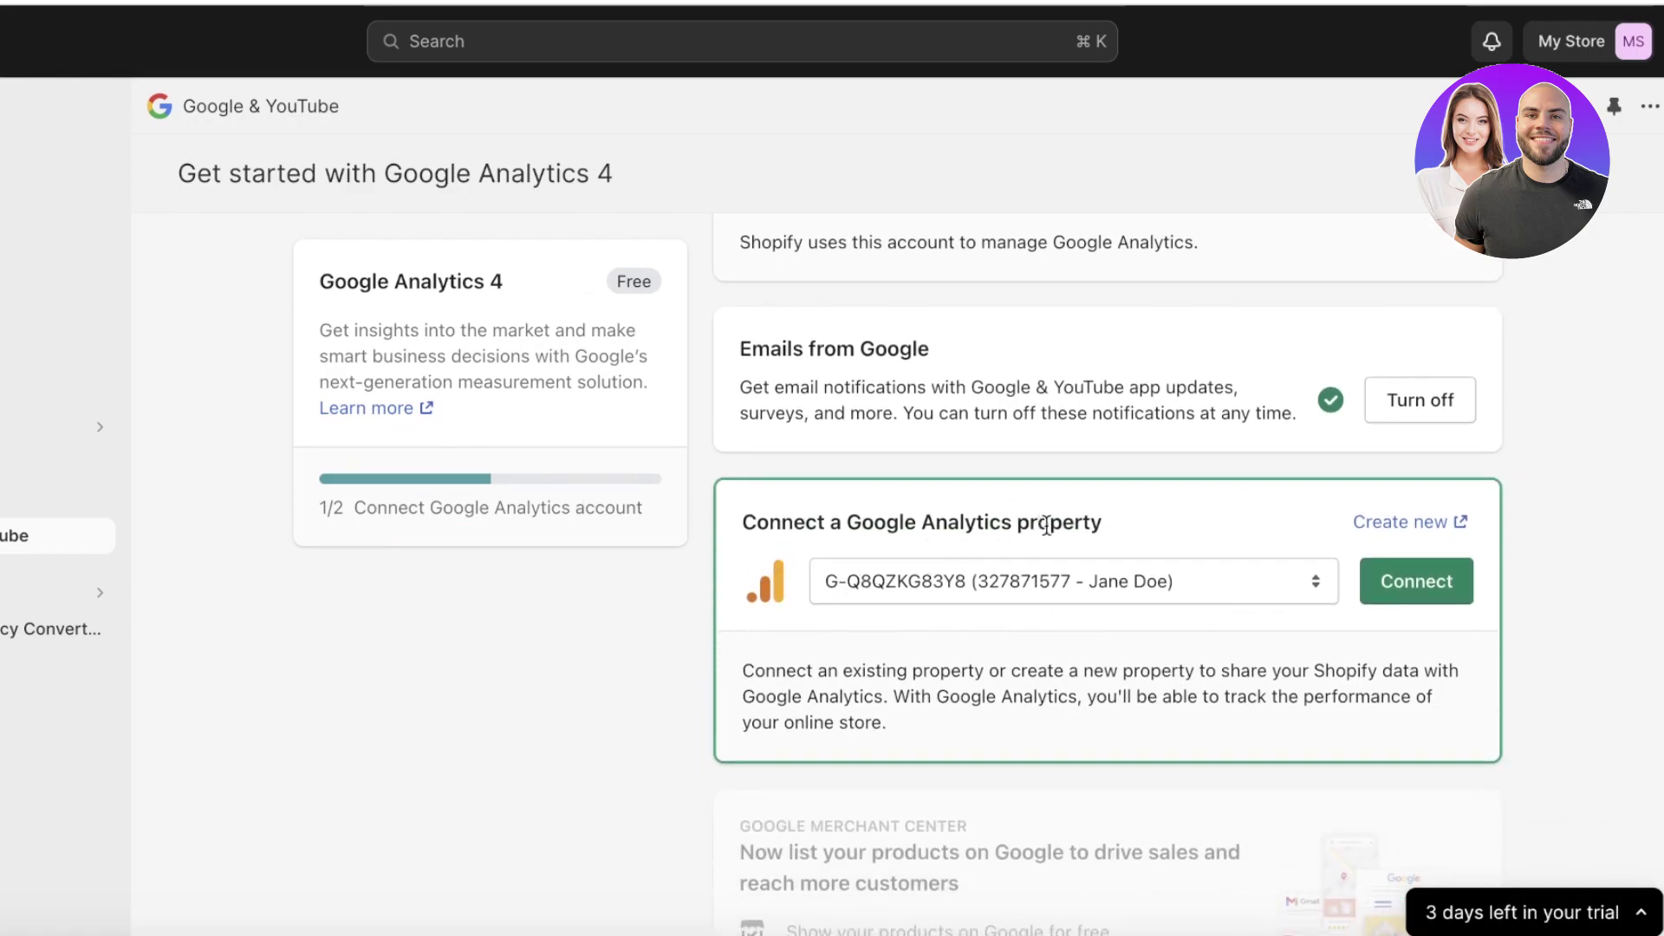
pyautogui.scroll(-3, 1075, 534)
pyautogui.click(990, 312)
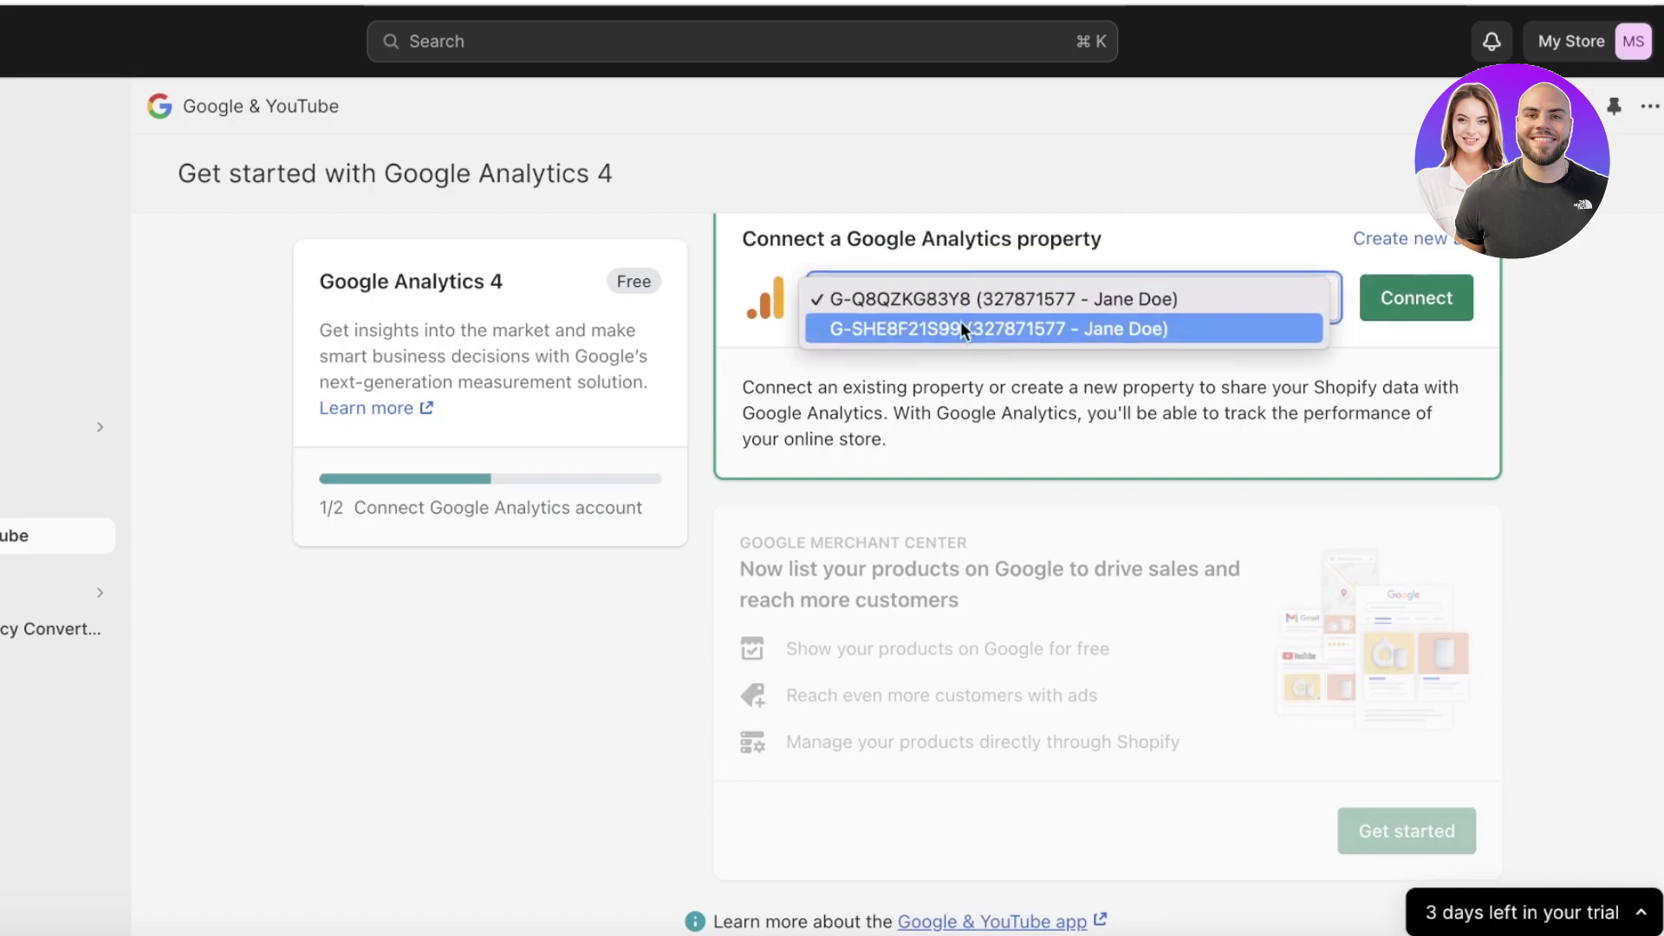
pyautogui.click(997, 269)
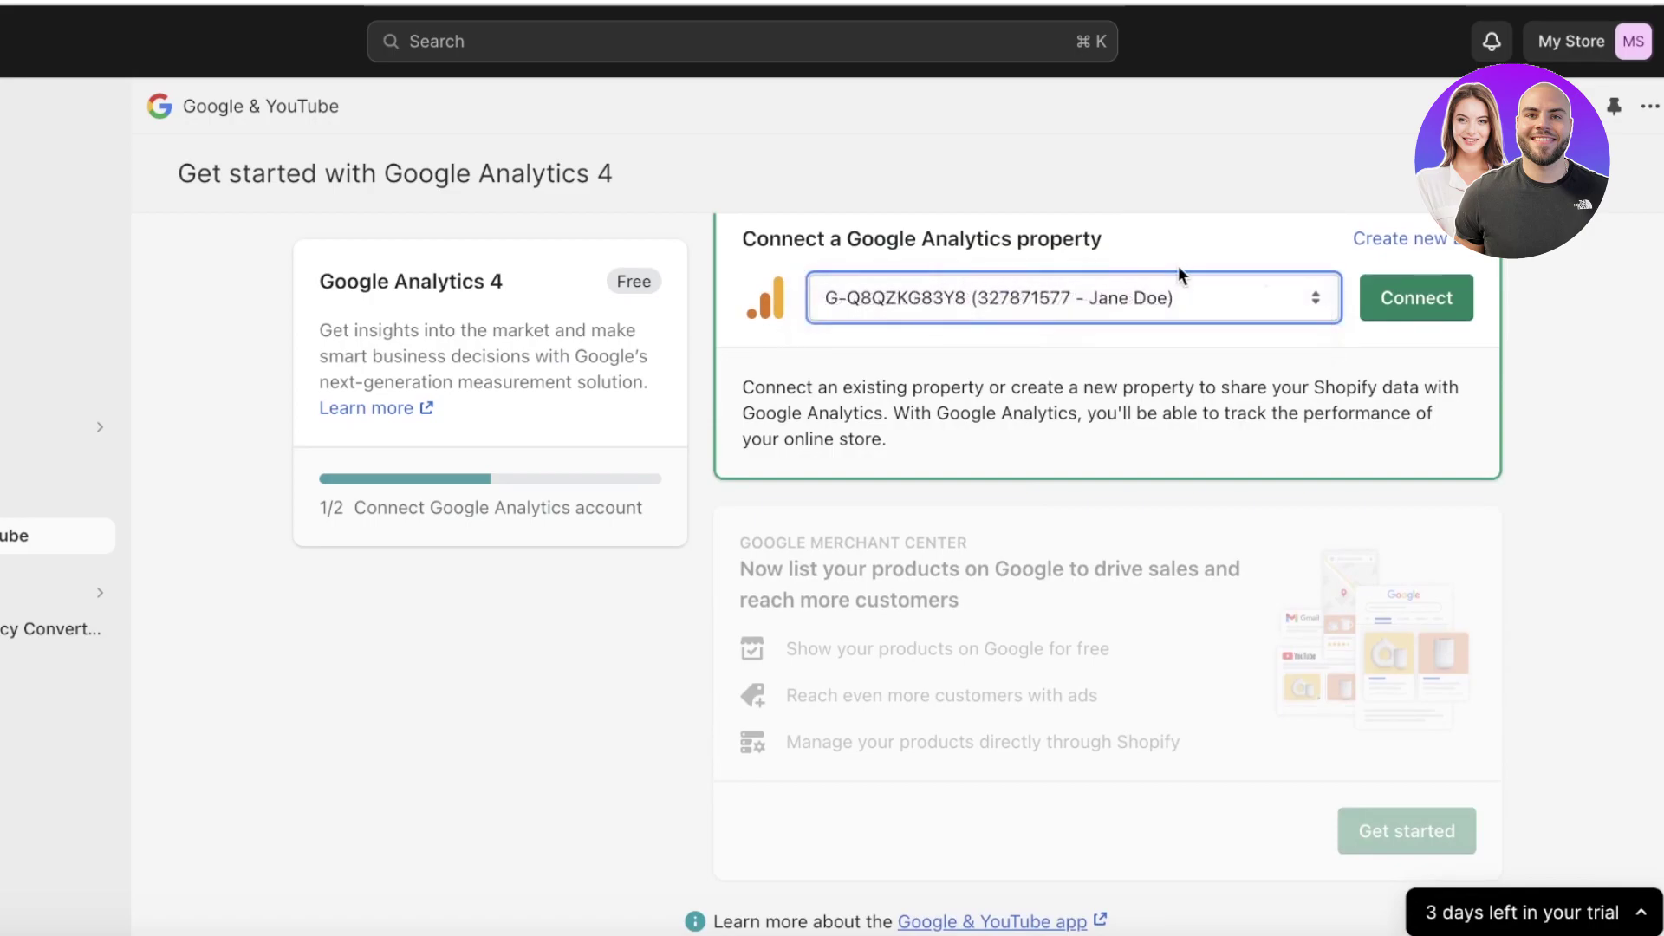
pyautogui.click(1436, 311)
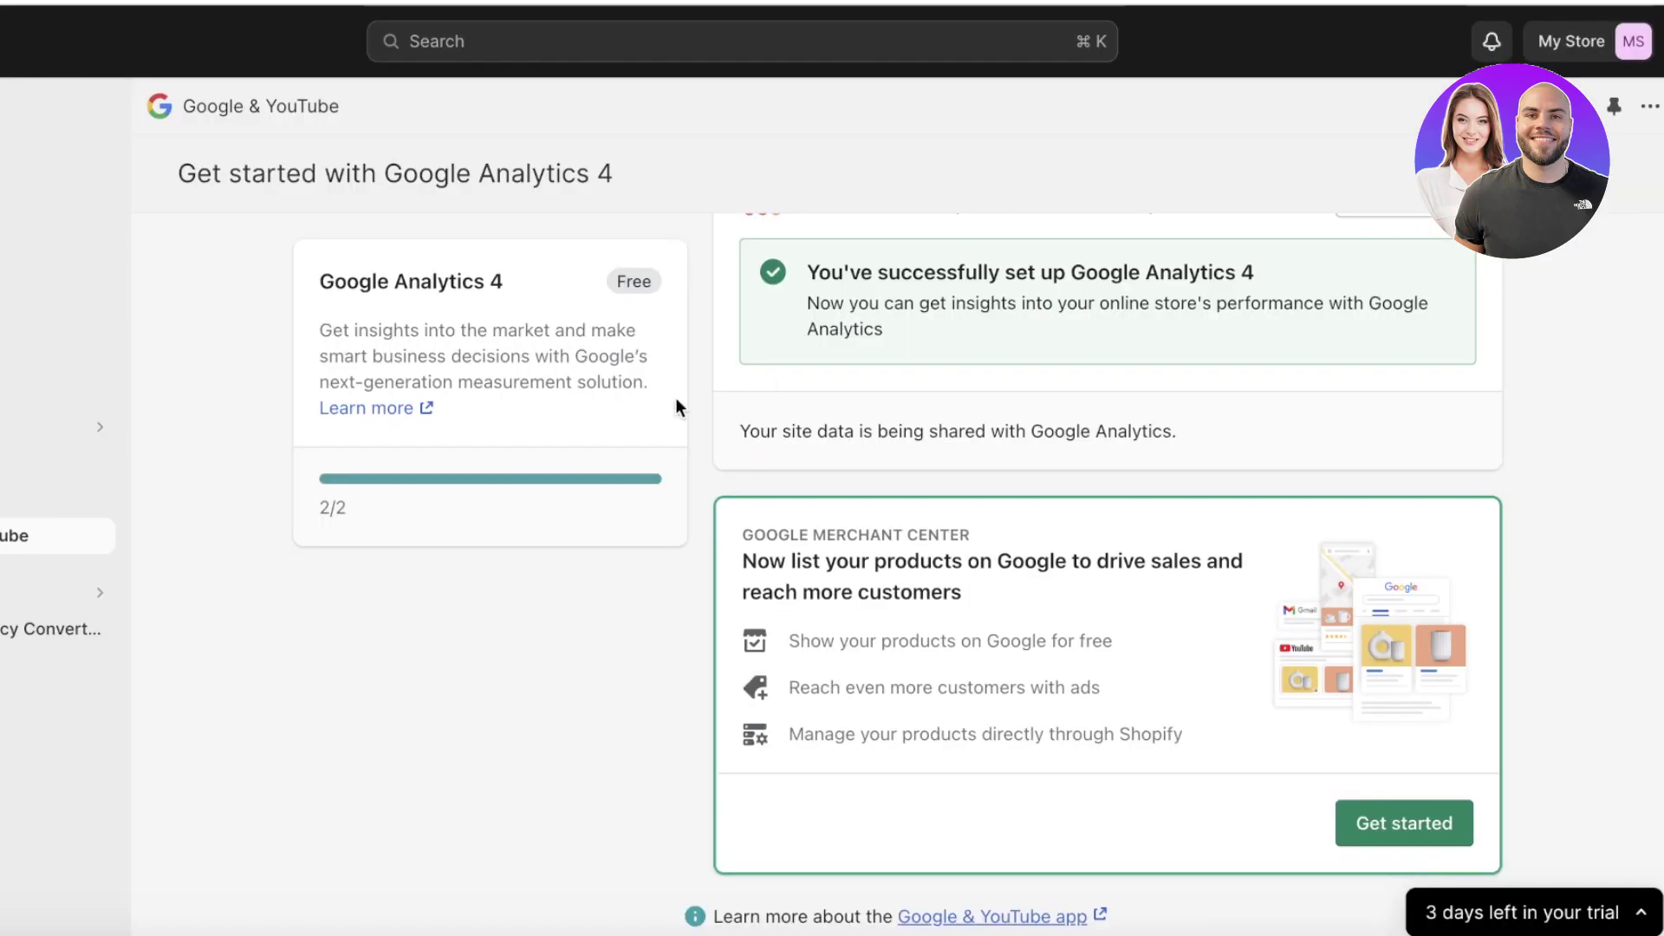
# Disconnect the linked Analytics property and open the '[GA4] Make the switch to Google Analytics 4' article.
pyautogui.scroll(7, 1386, 512)
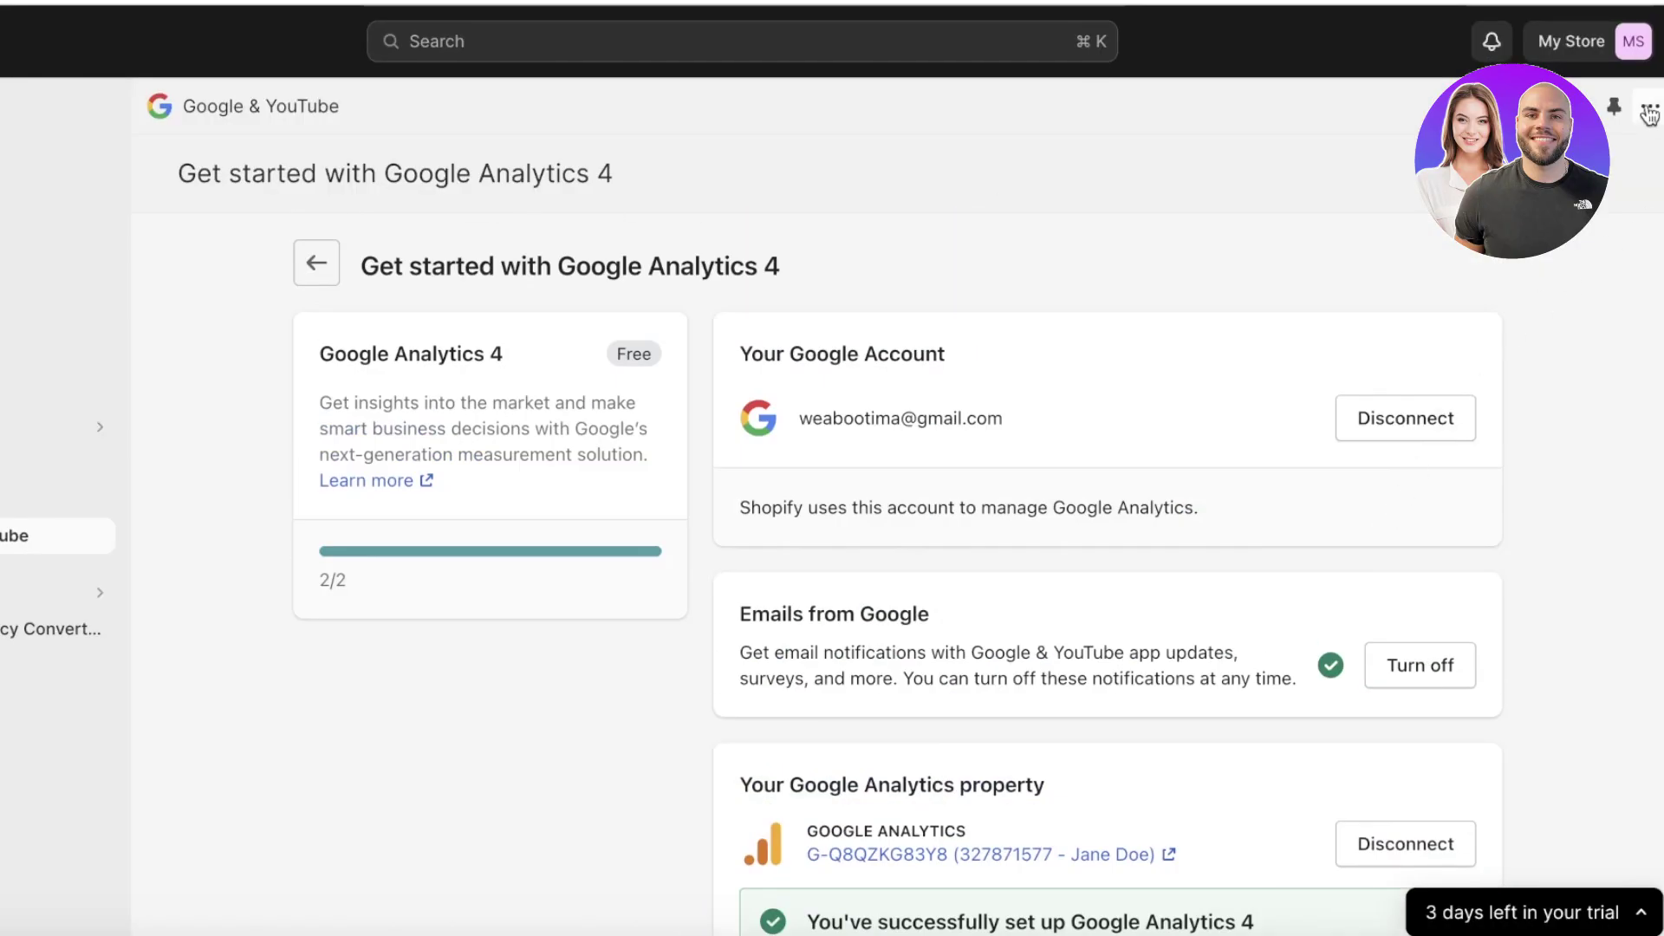
pyautogui.click(1650, 113)
pyautogui.click(891, 200)
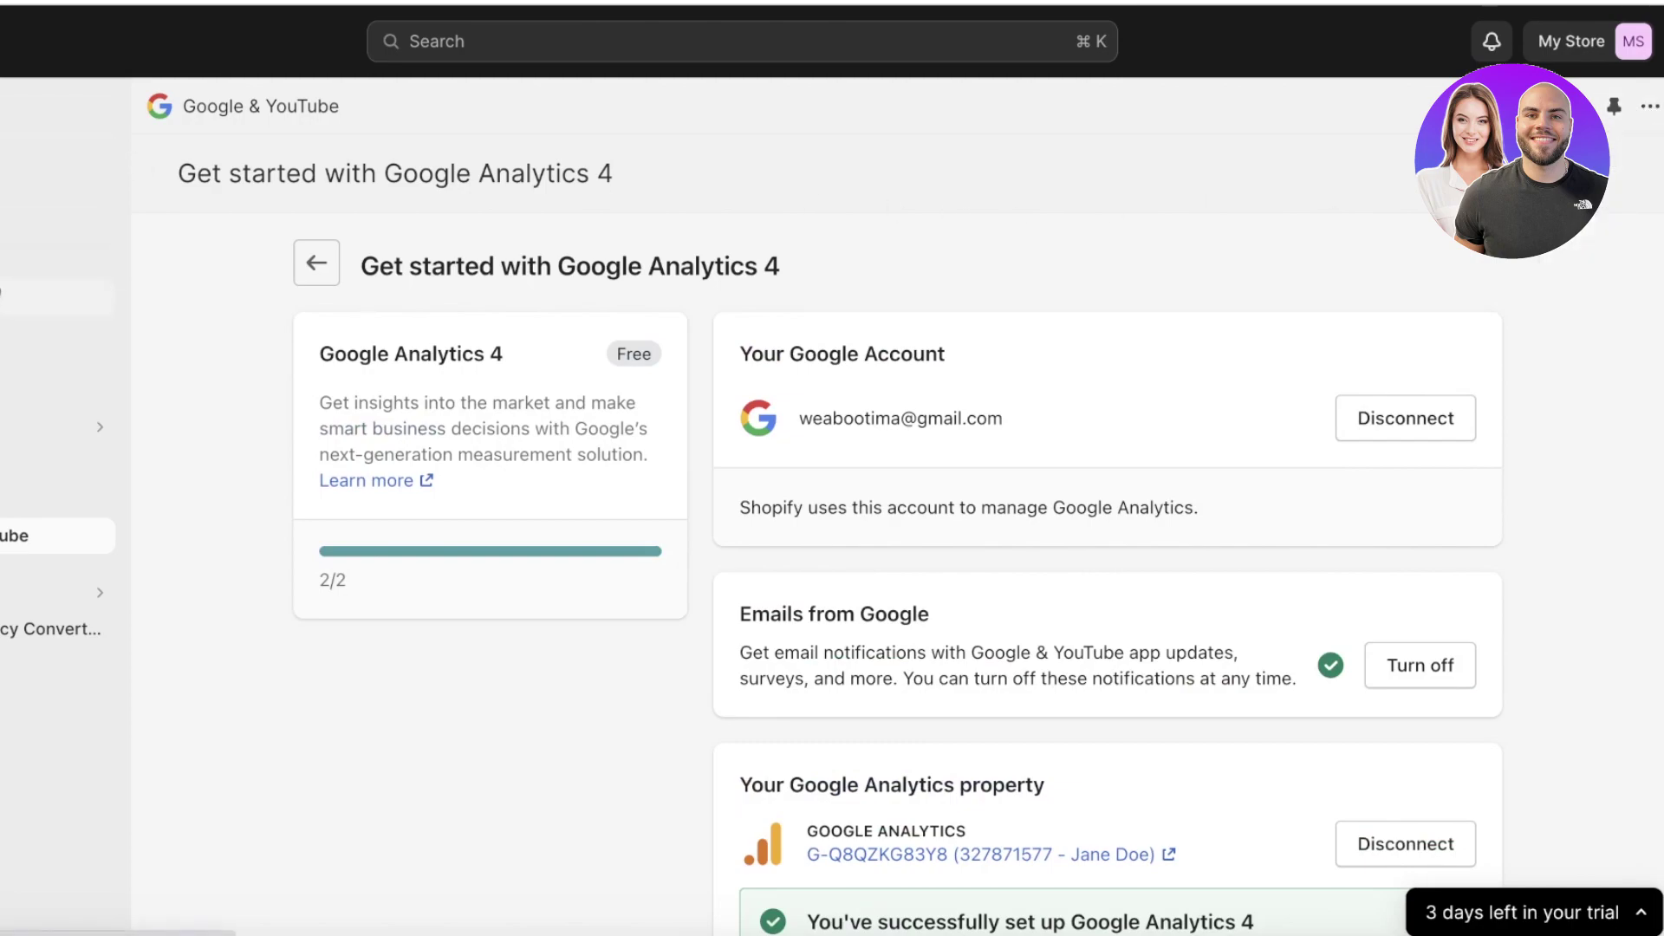
pyautogui.scroll(-3, 889, 424)
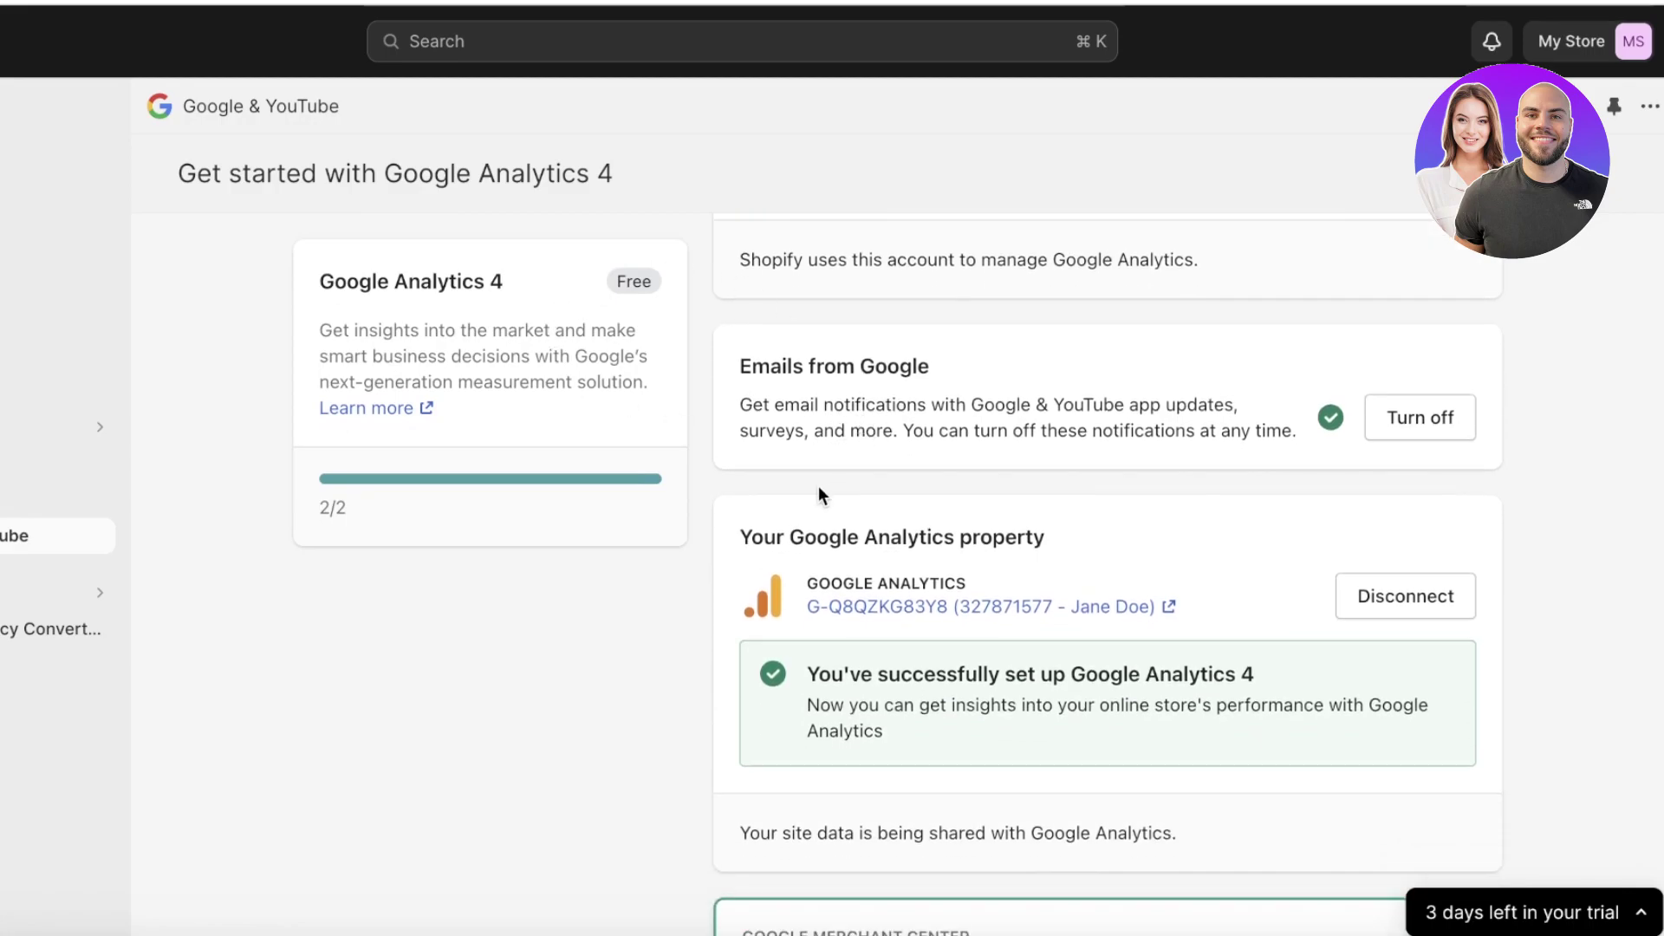
pyautogui.scroll(-1, 819, 490)
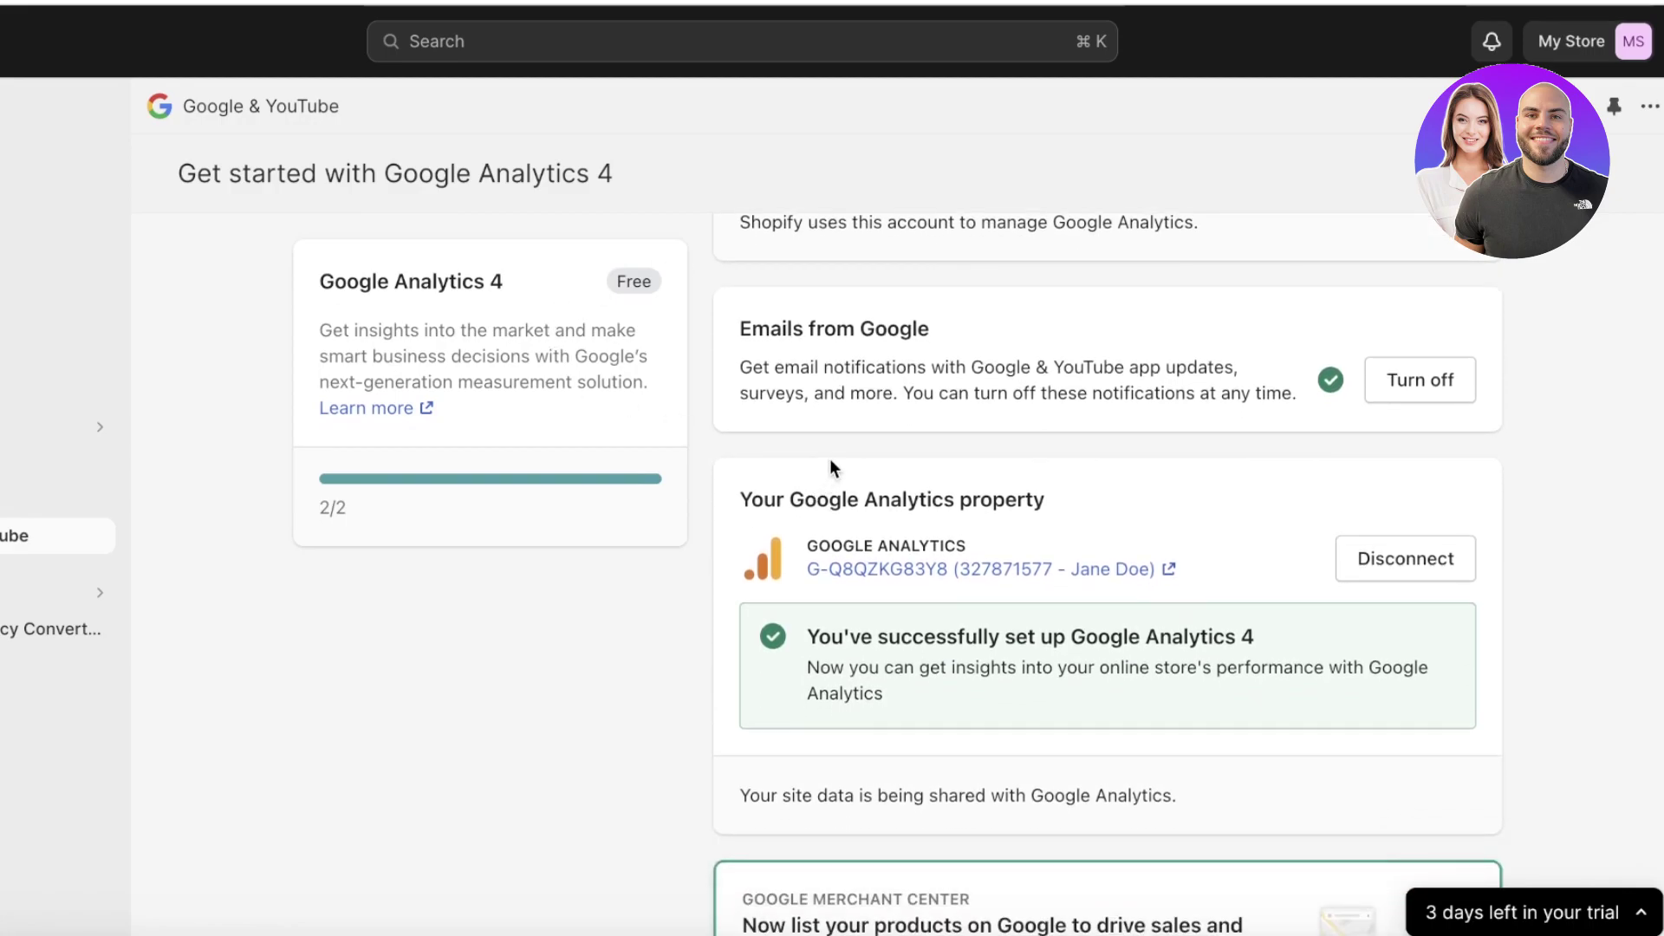
pyautogui.click(1394, 576)
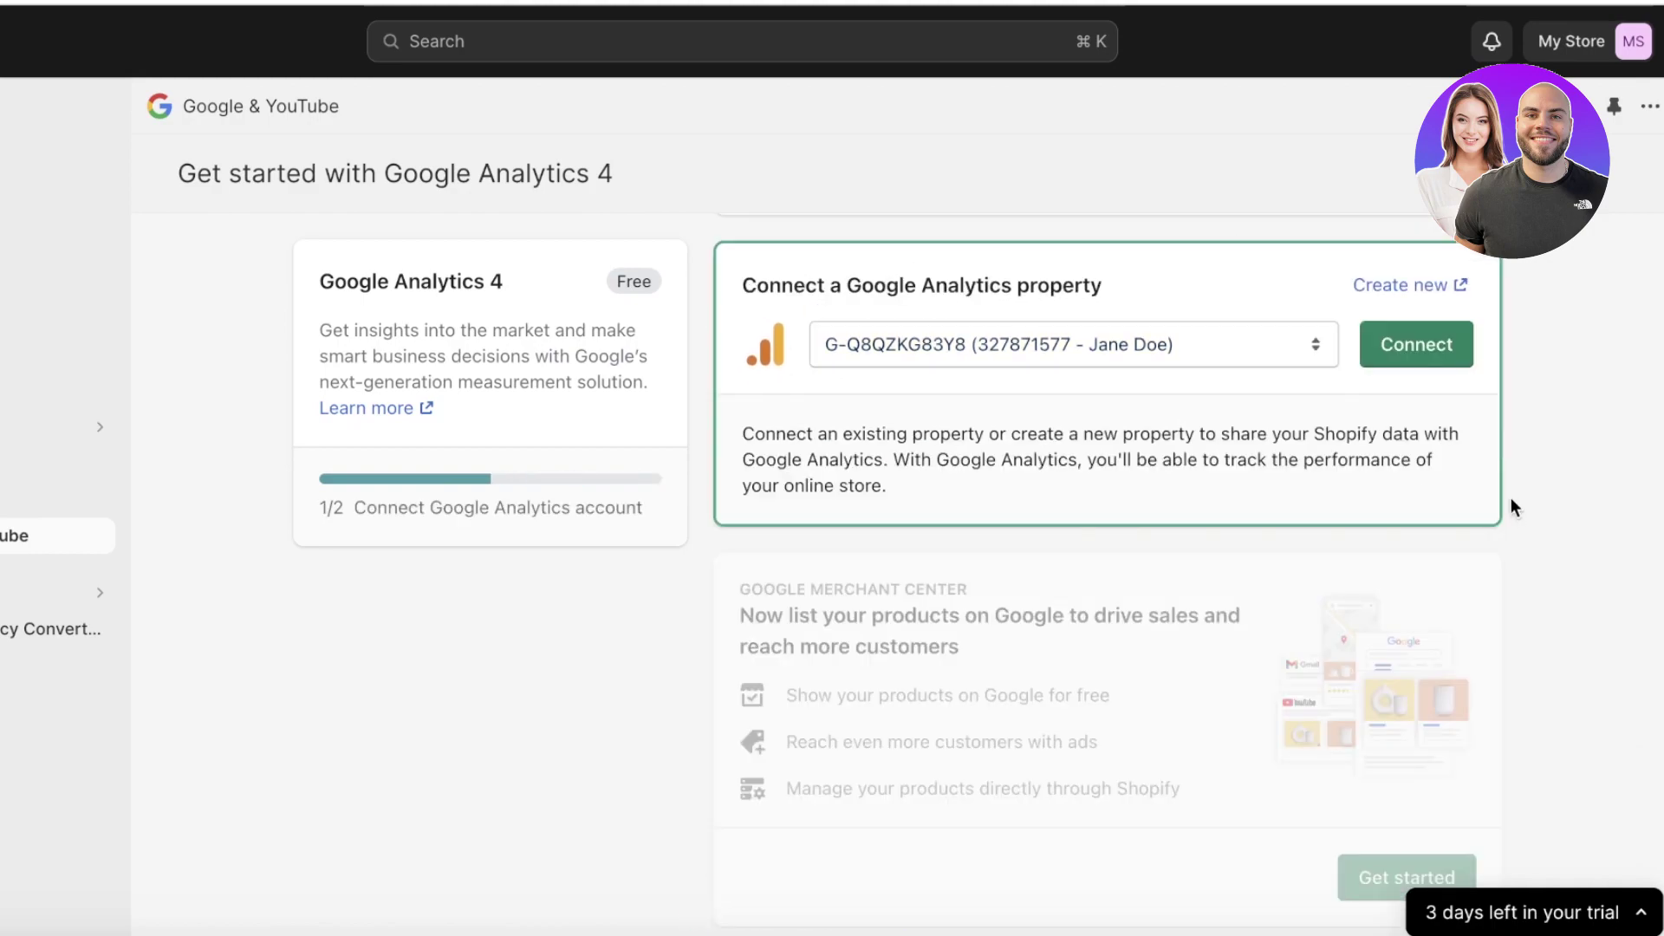
pyautogui.click(1465, 347)
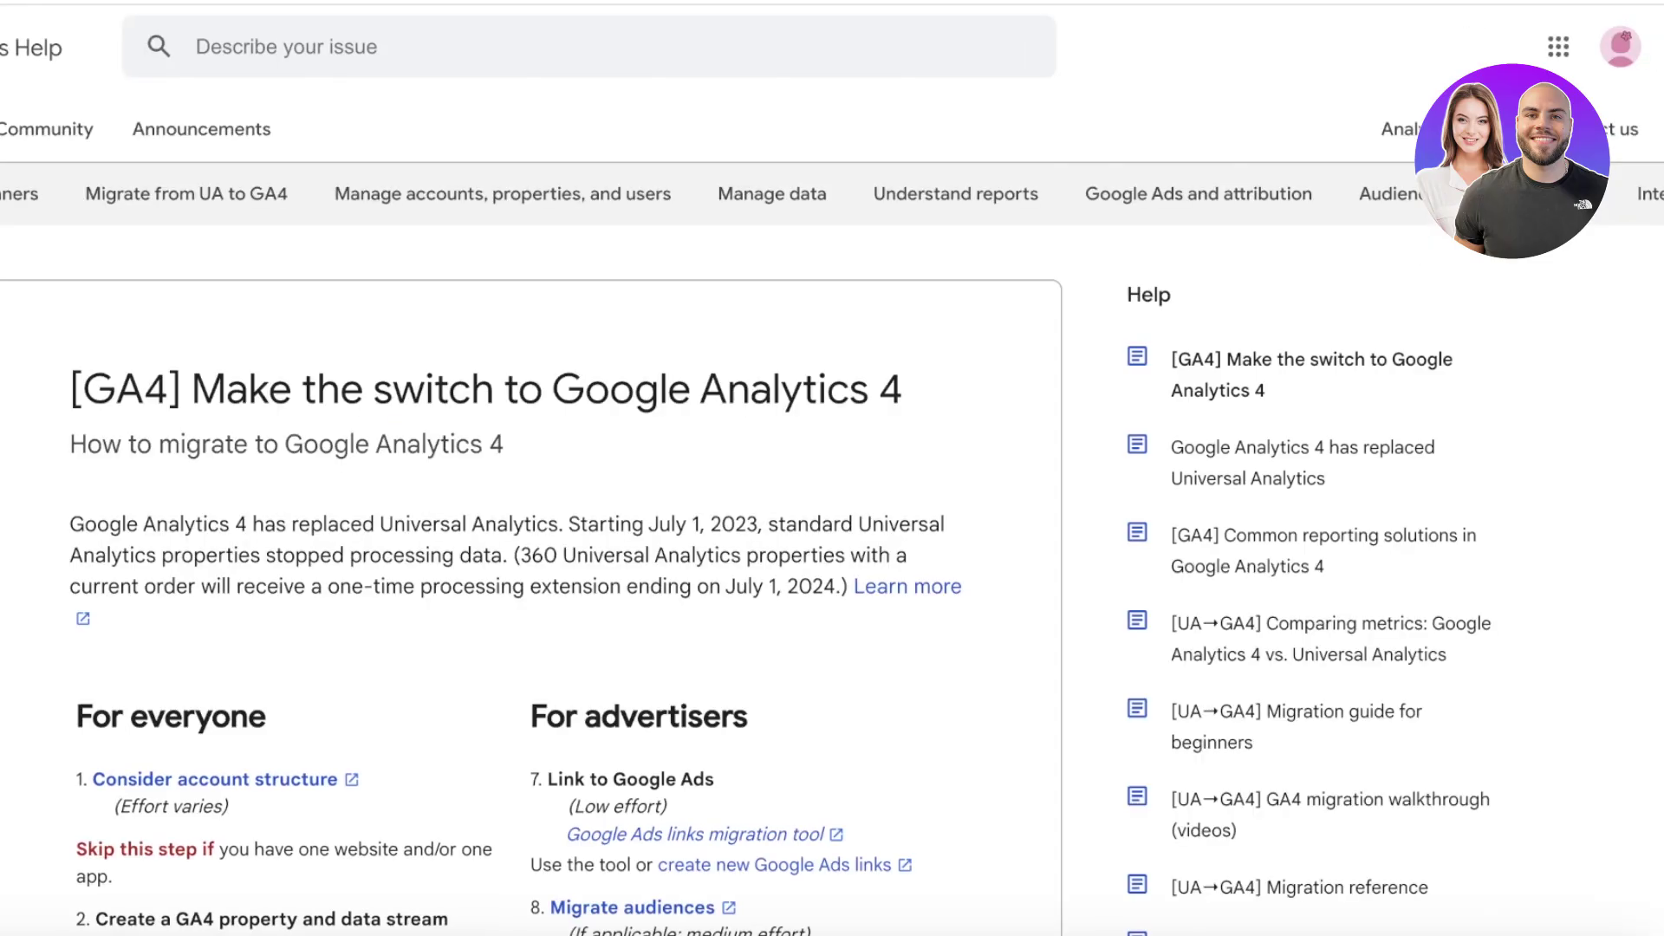
pyautogui.scroll(-20, 498, 405)
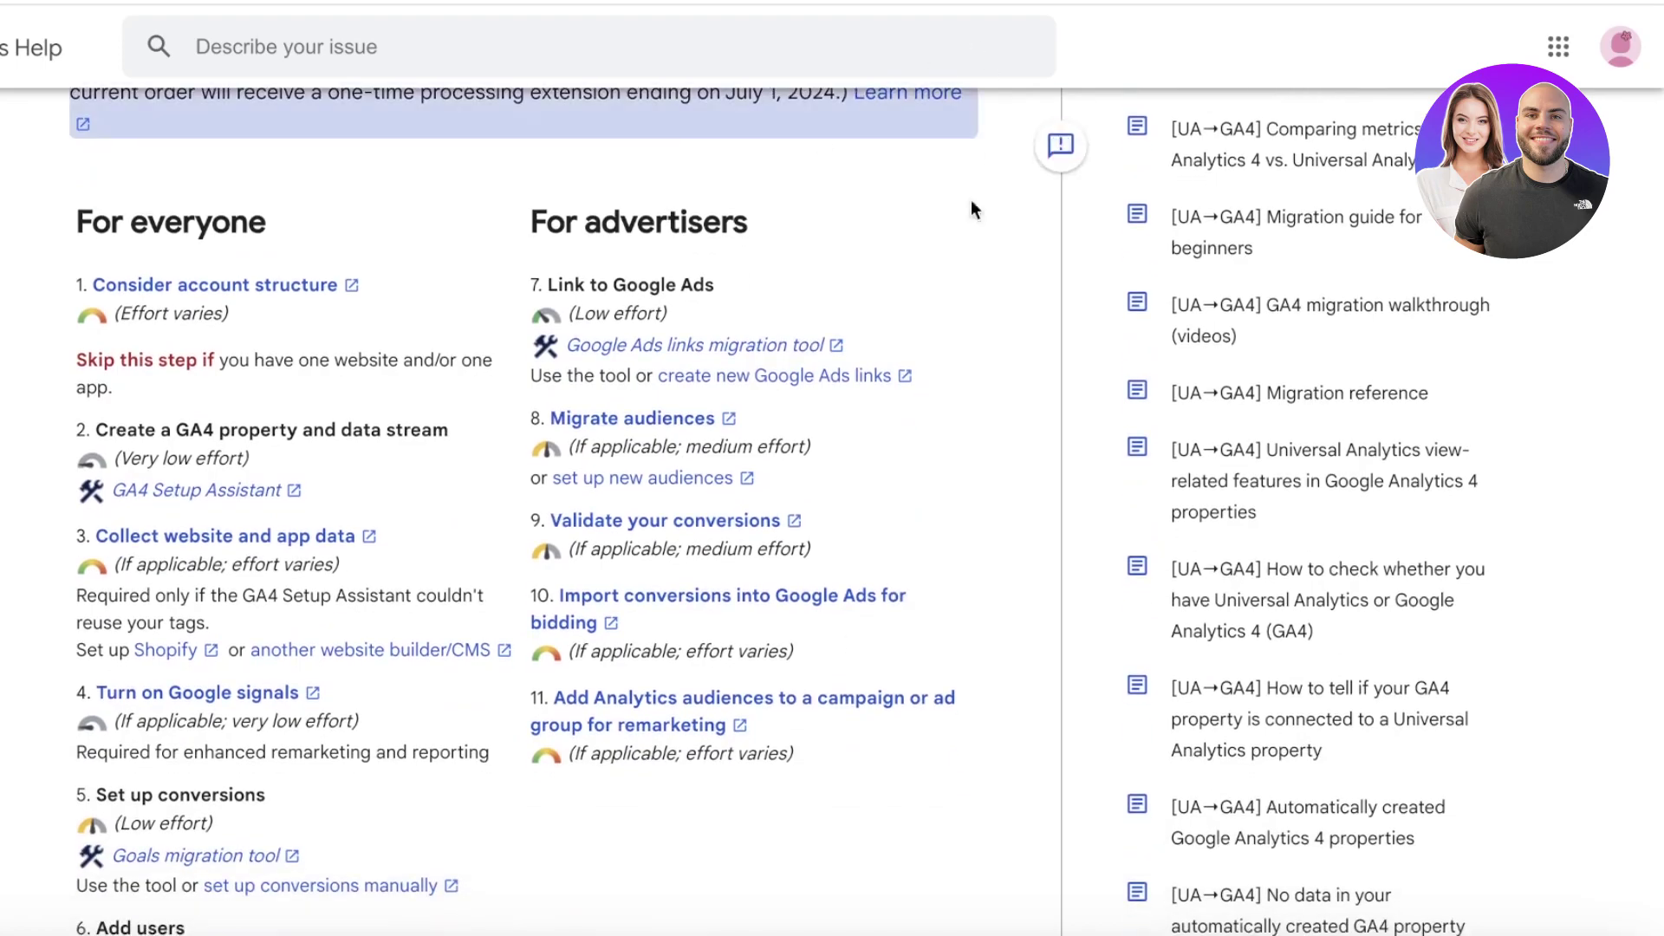
# Connect the second Google Analytics property, then begin the Merchant Center product listings setup.
pyautogui.scroll(20, 546, 571)
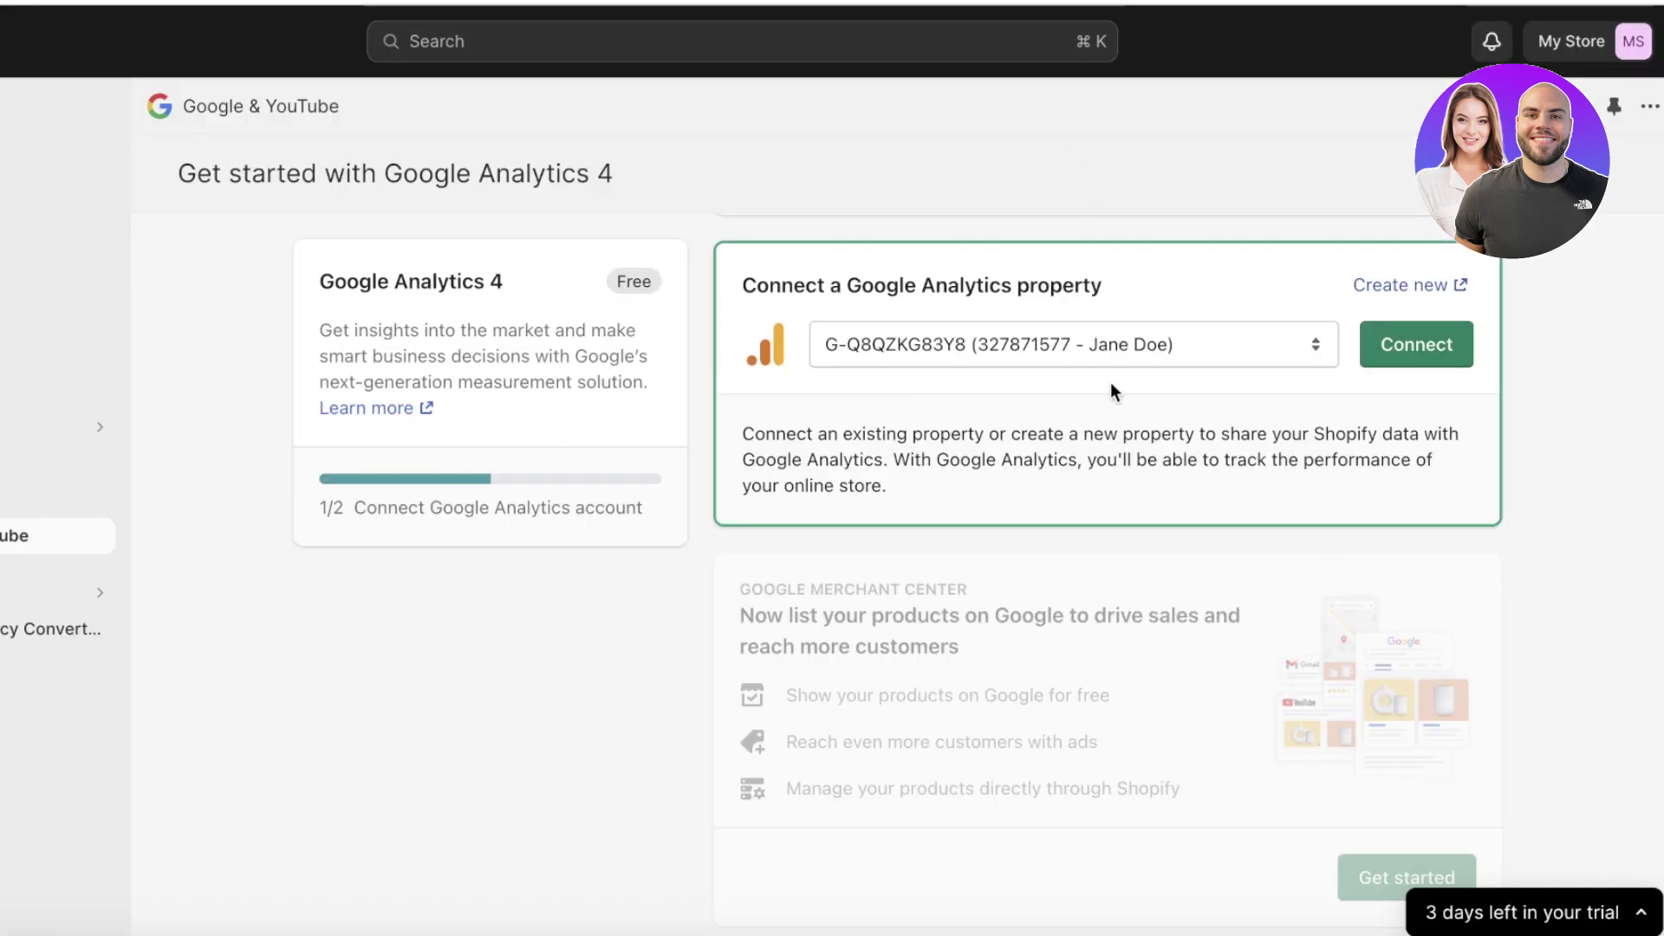
pyautogui.click(1106, 351)
pyautogui.click(1085, 378)
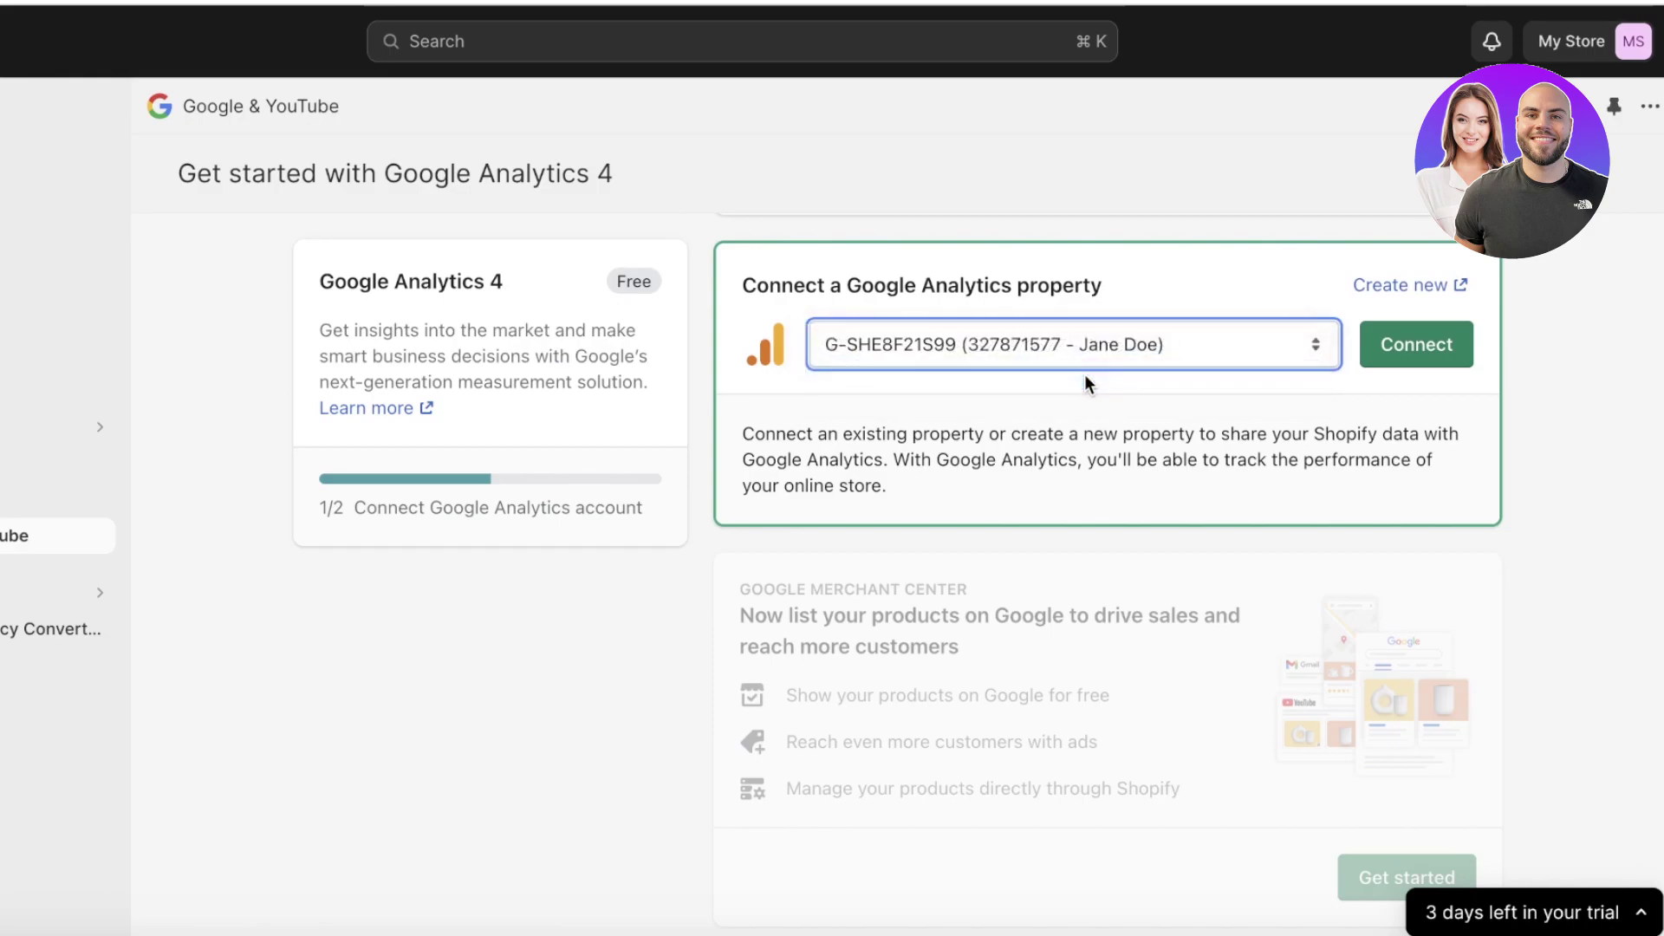
pyautogui.click(1442, 350)
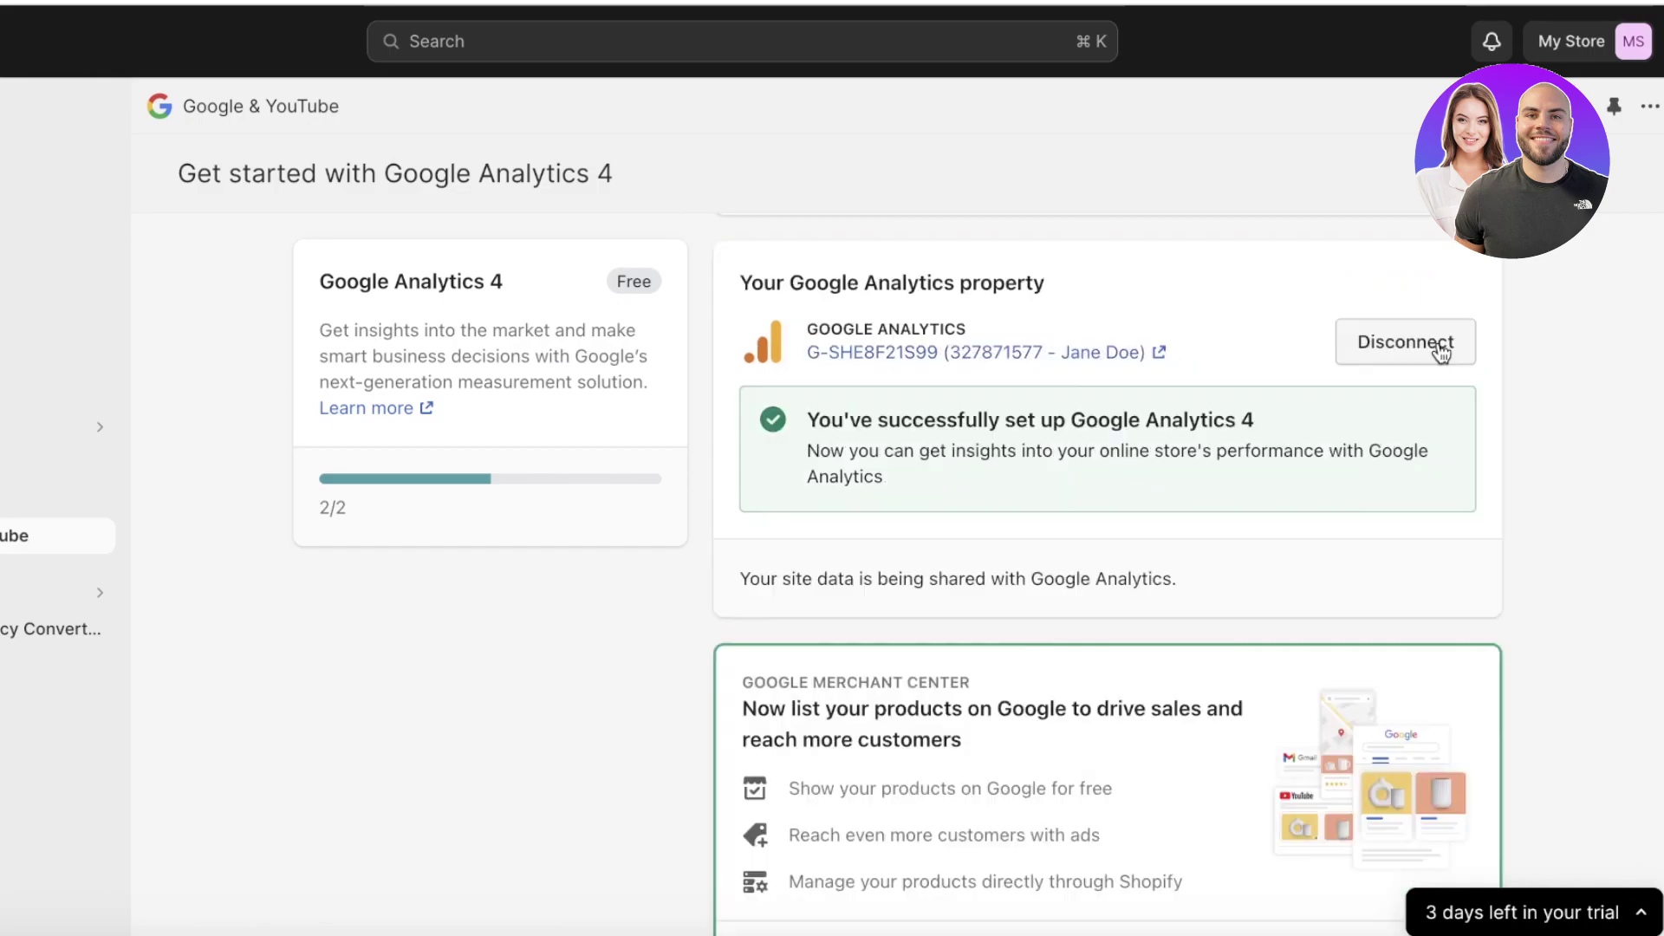
pyautogui.scroll(-2, 1420, 369)
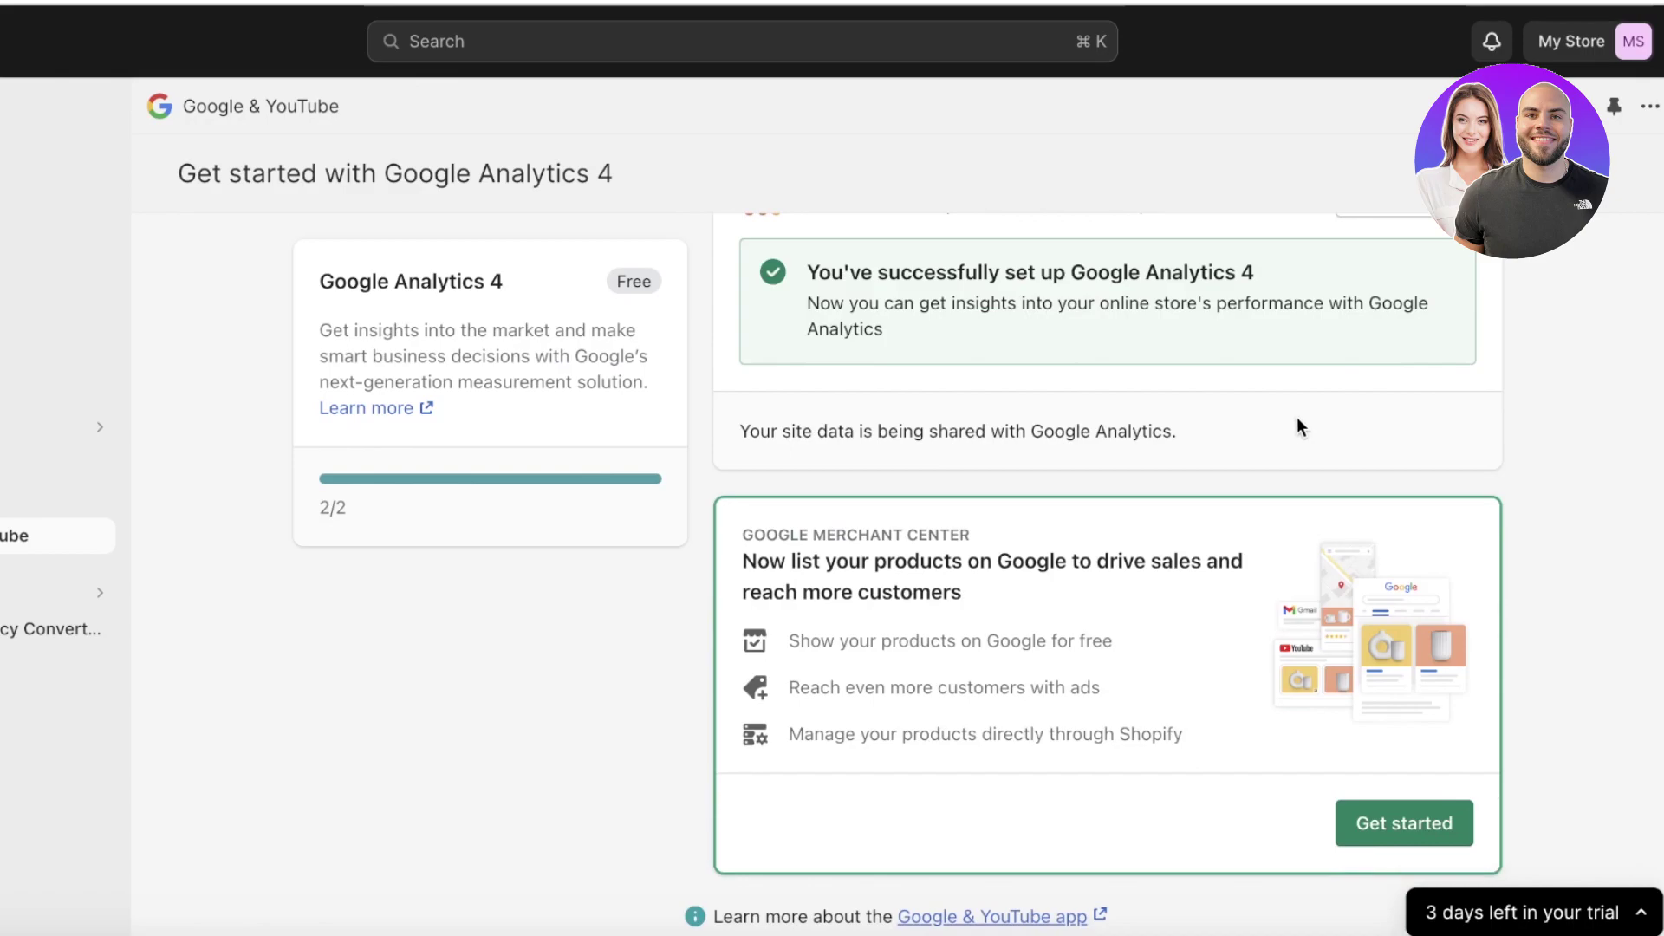
pyautogui.click(1432, 830)
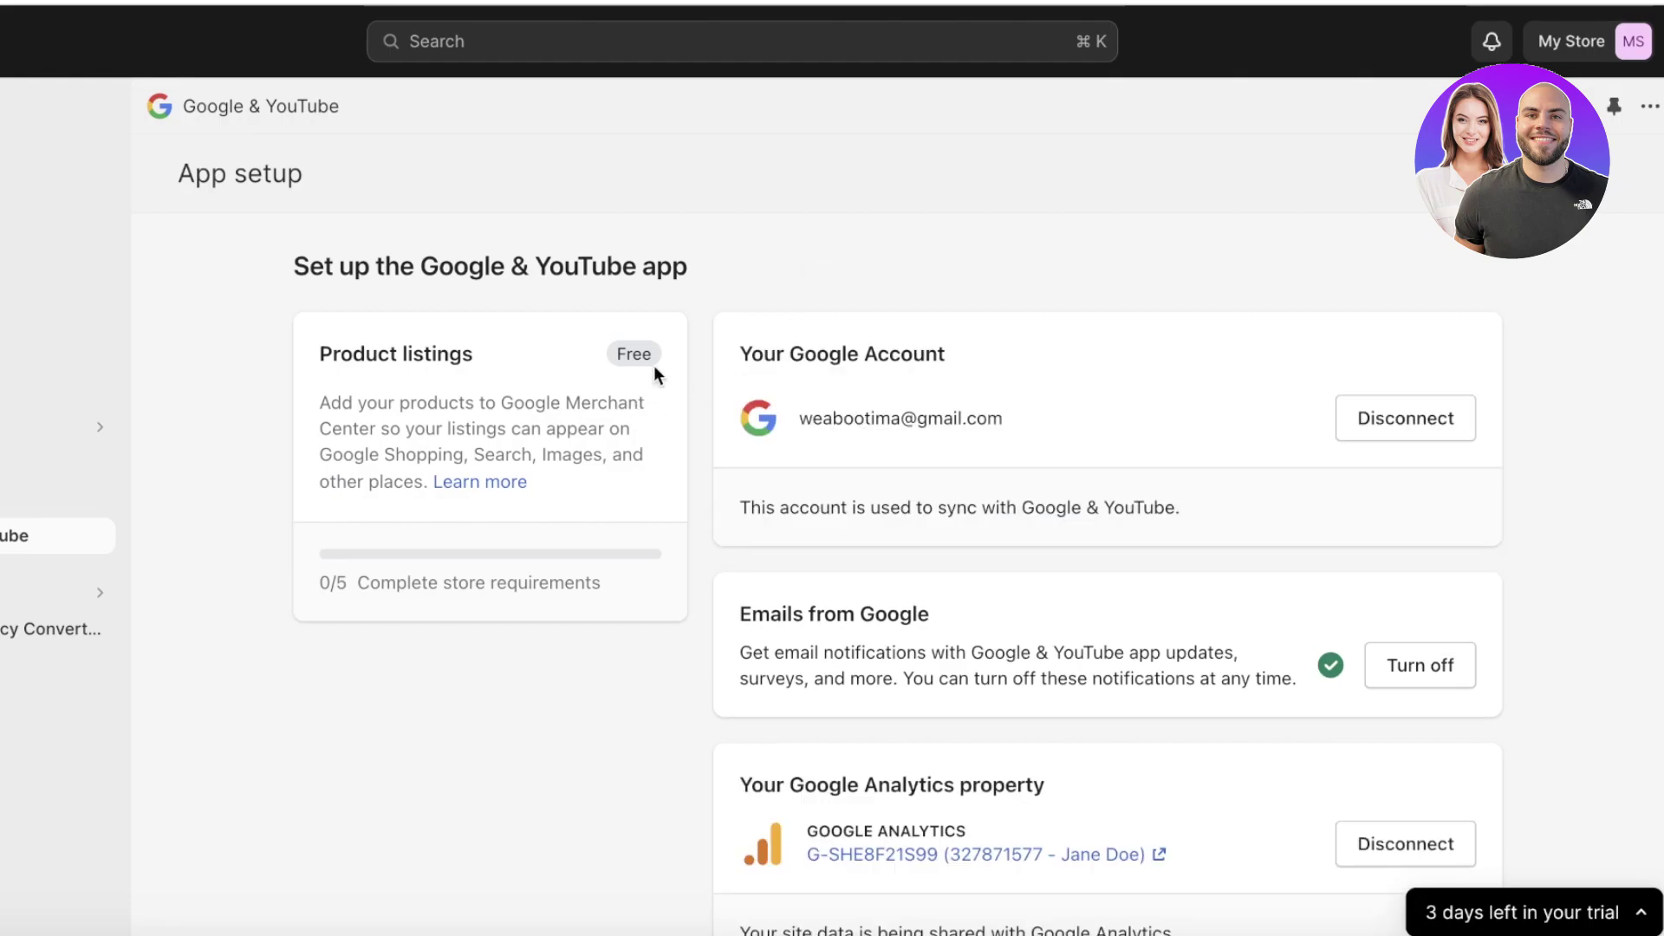
pyautogui.scroll(-8, 798, 434)
pyautogui.scroll(1, 799, 260)
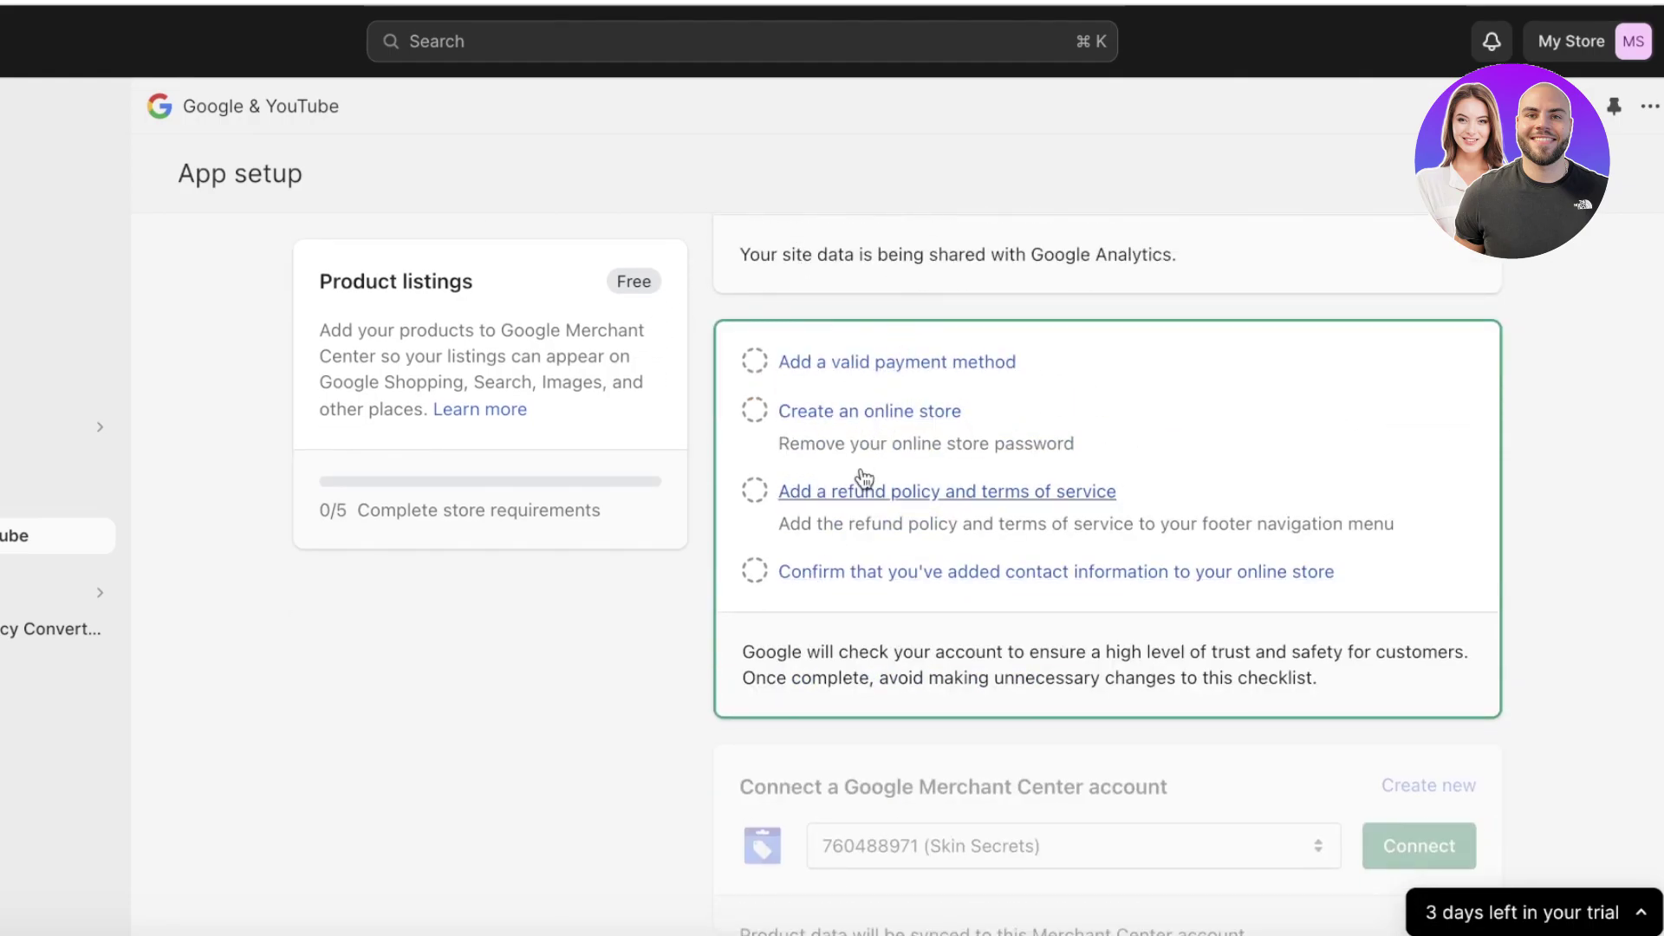
pyautogui.scroll(-8, 863, 475)
pyautogui.scroll(4, 867, 444)
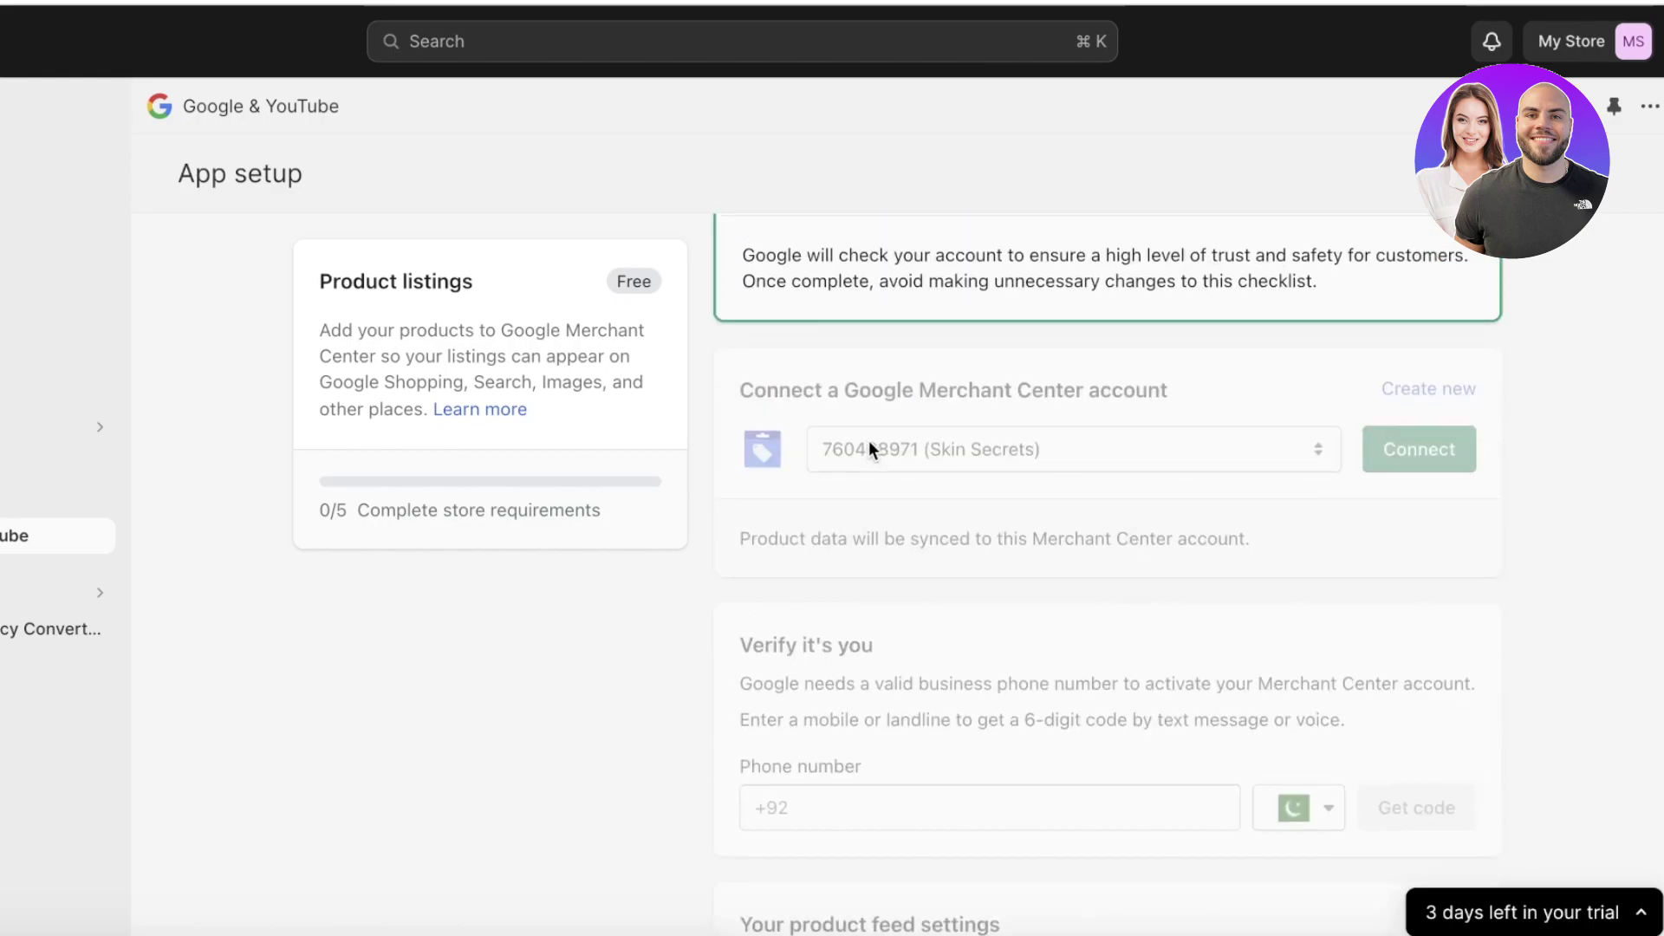
pyautogui.scroll(-8, 936, 416)
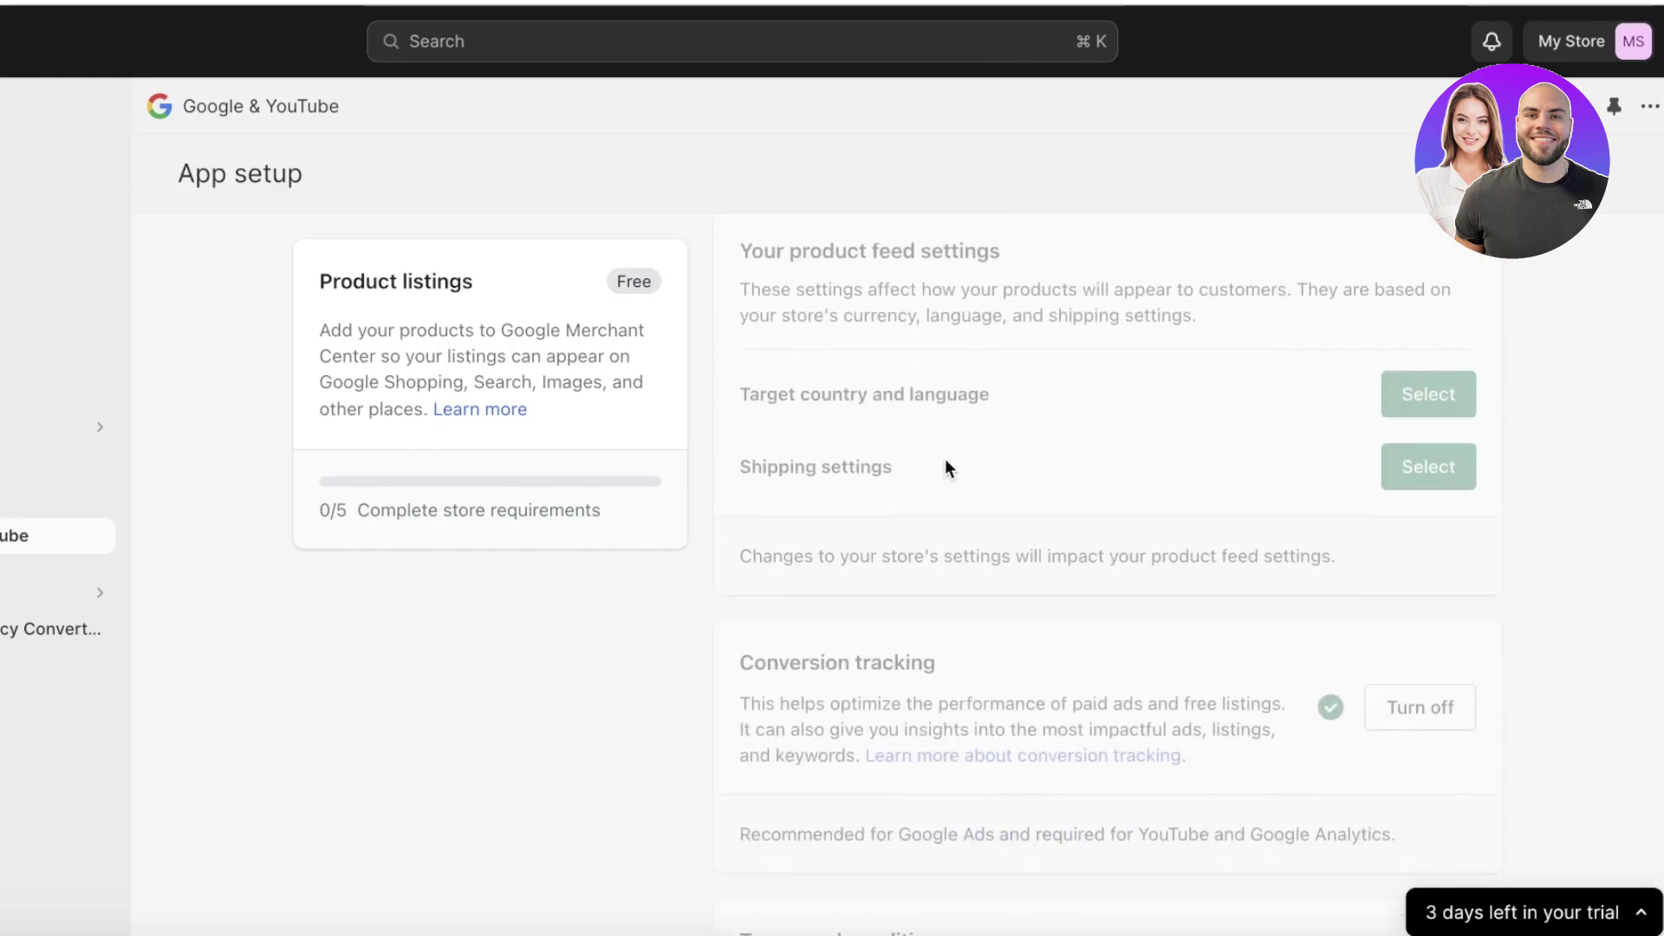
pyautogui.scroll(-4, 928, 388)
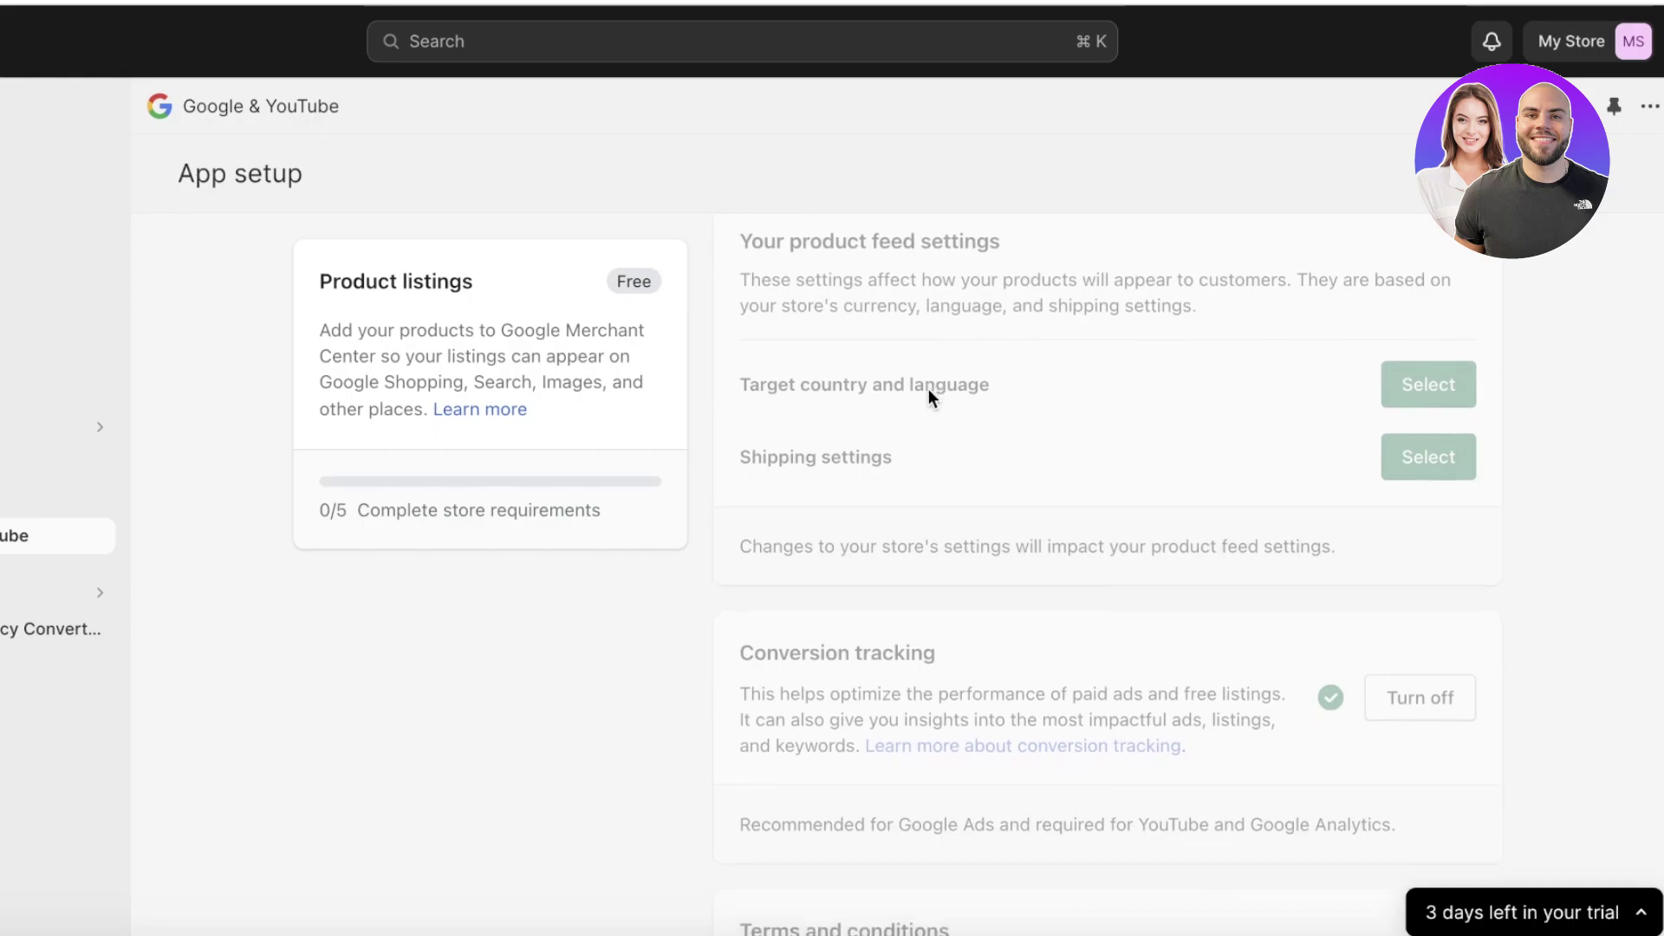
pyautogui.scroll(15, 849, 408)
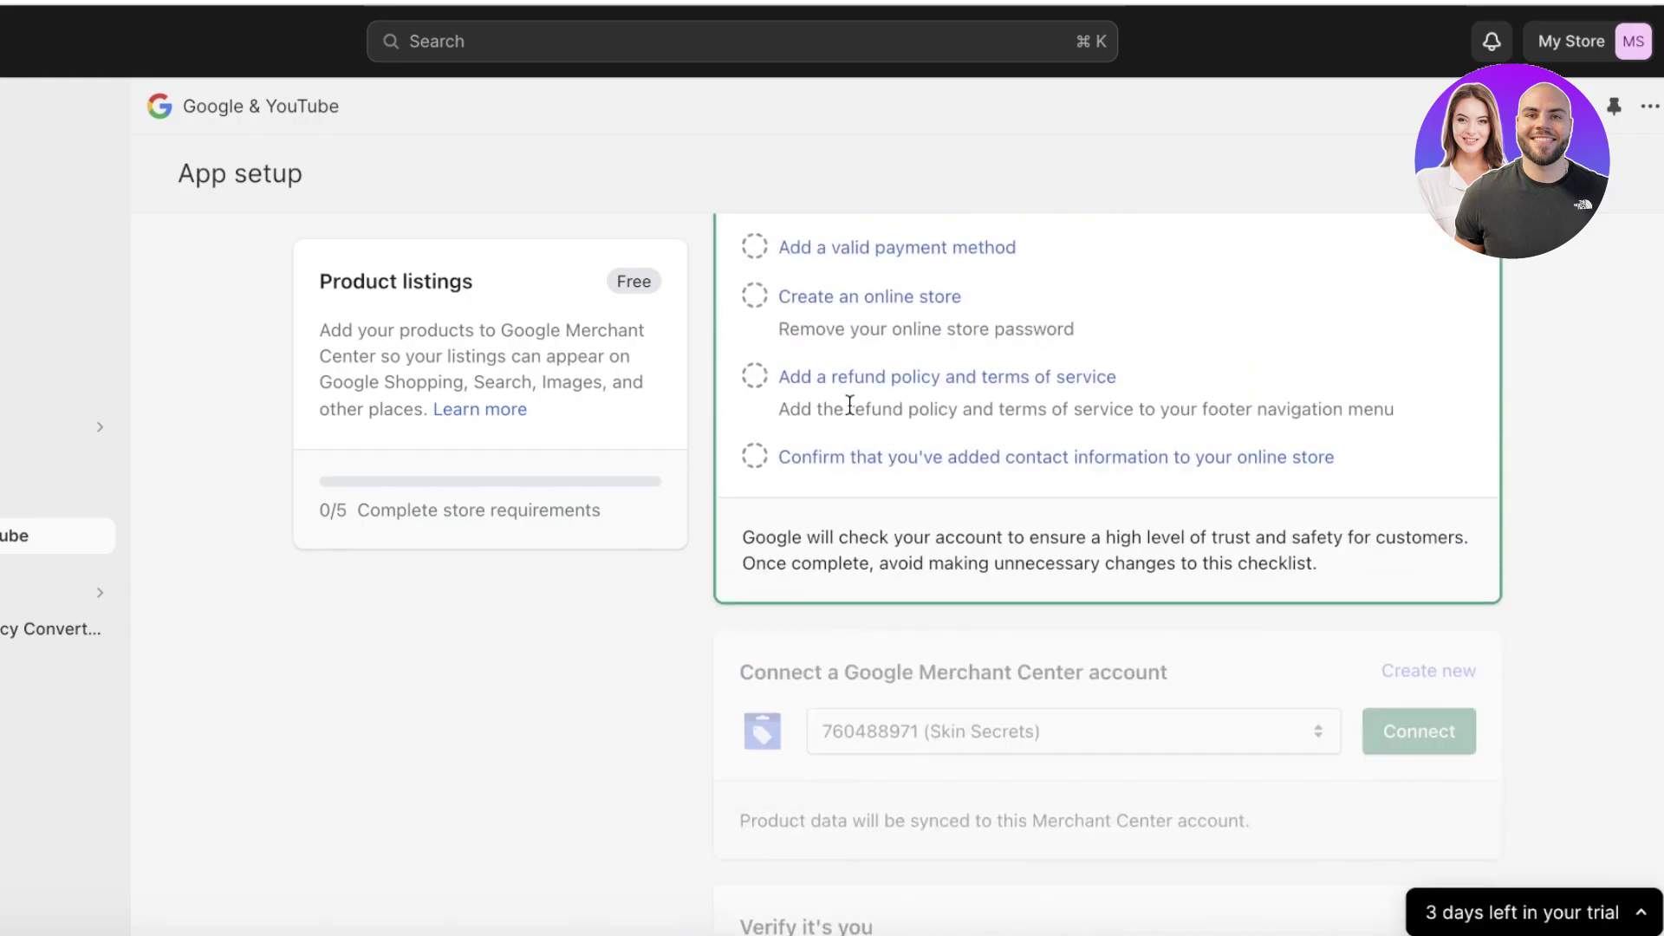
pyautogui.scroll(-7, 848, 415)
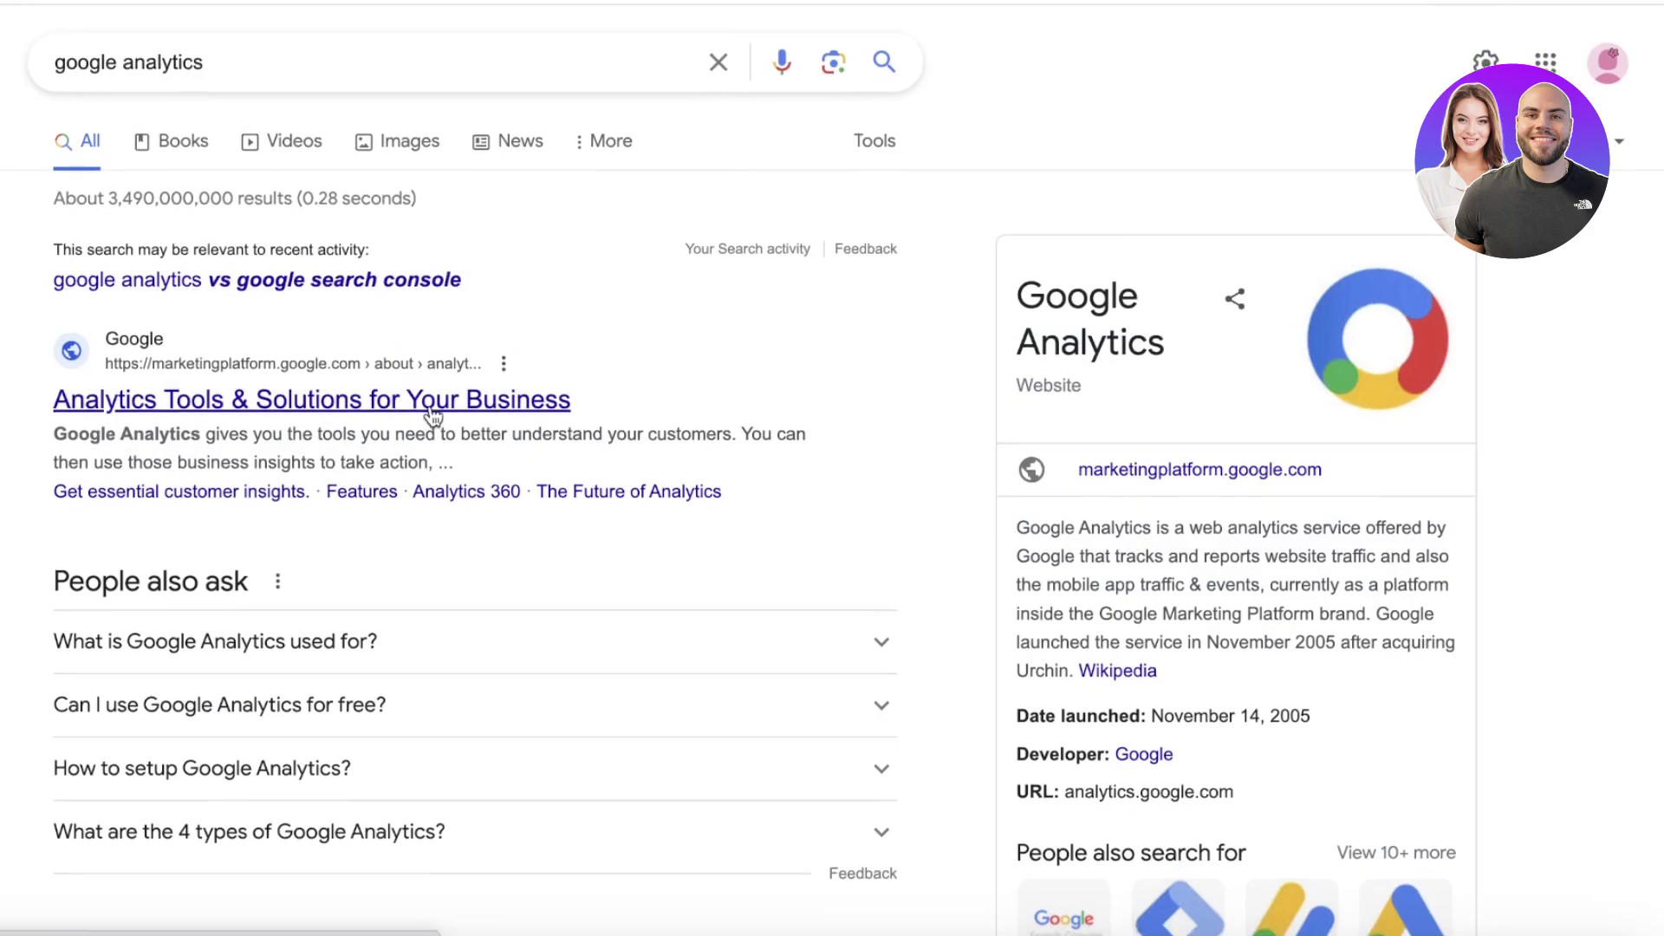
pyautogui.scroll(-6, 416, 431)
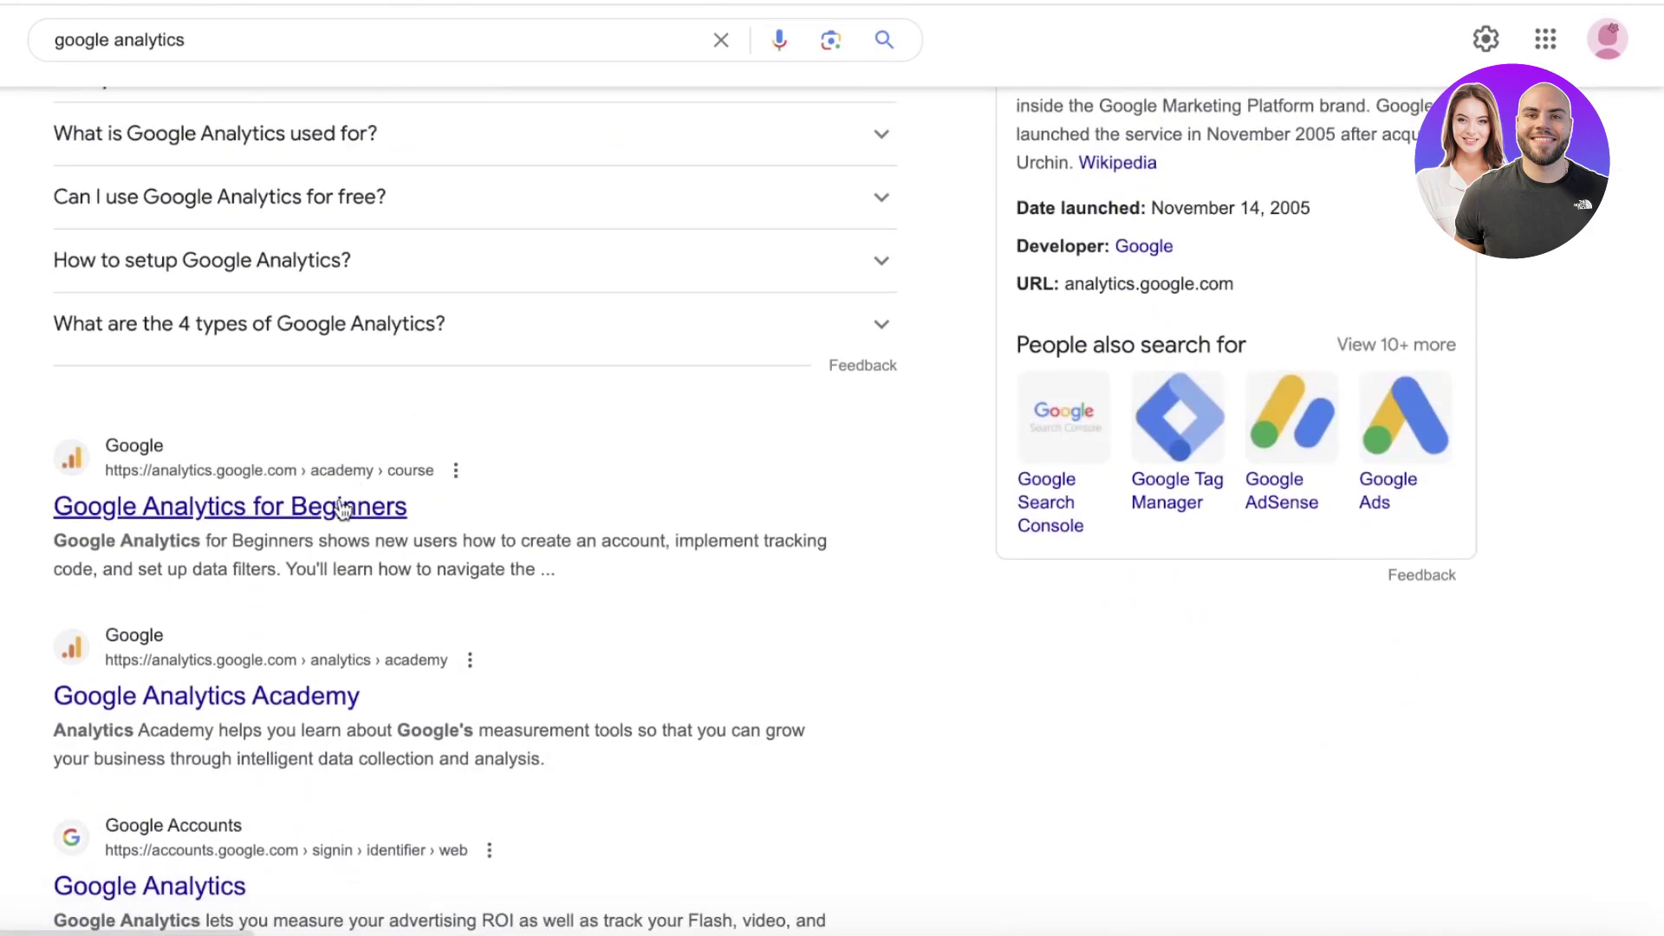
pyautogui.click(343, 505)
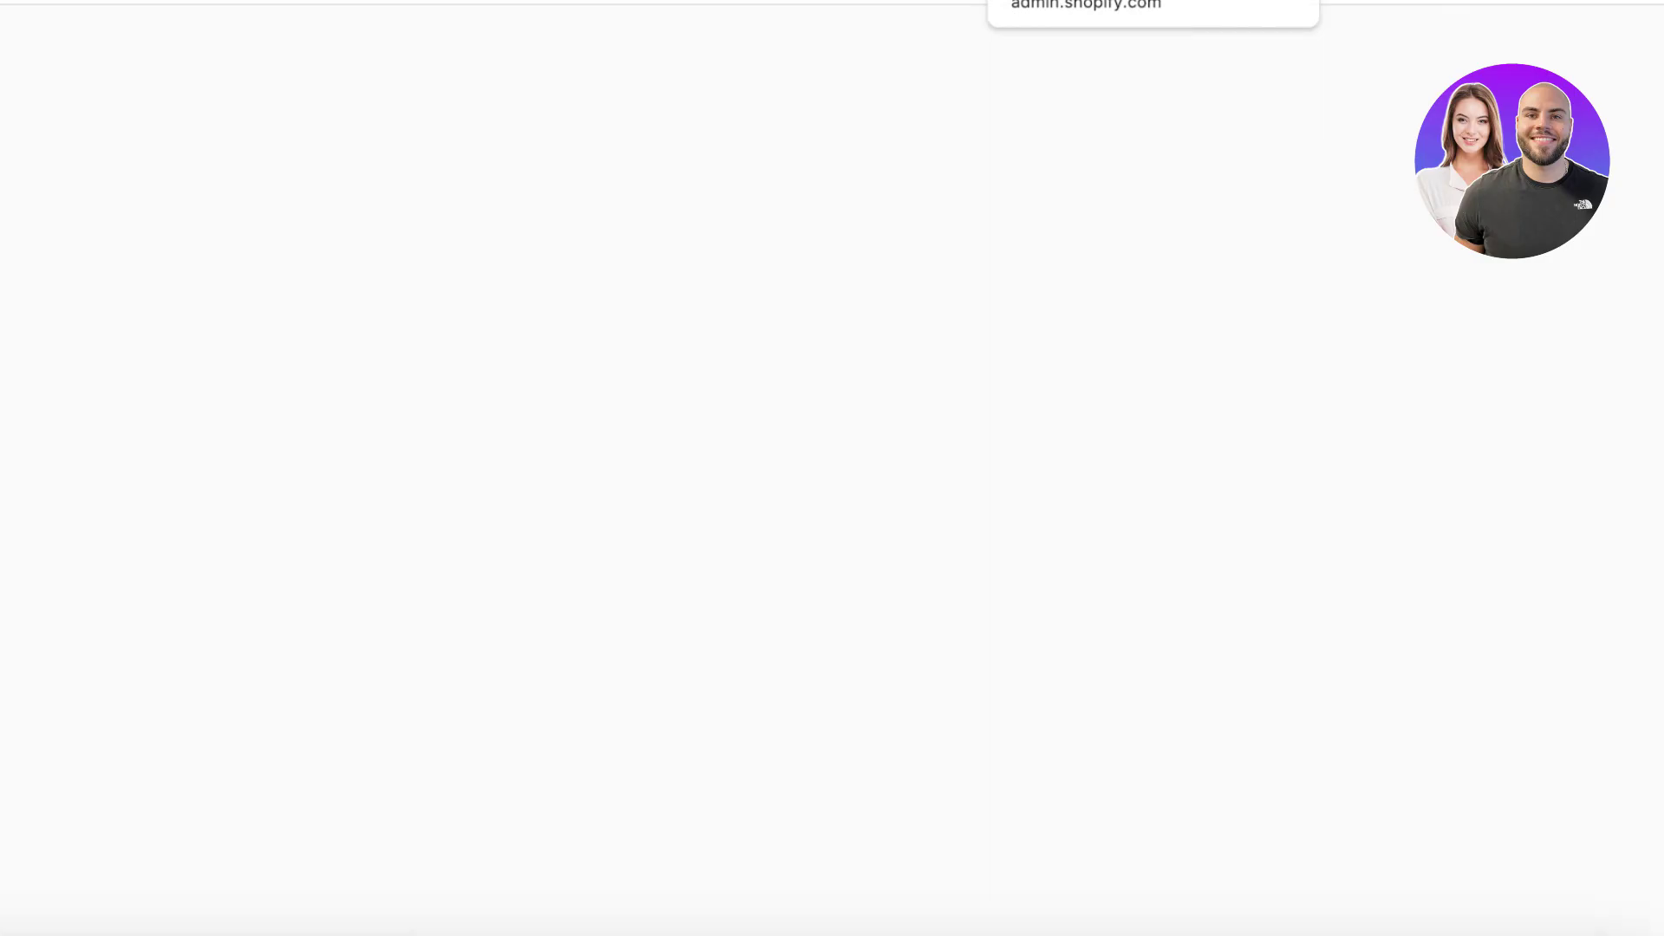
pyautogui.scroll(-15, 1144, 182)
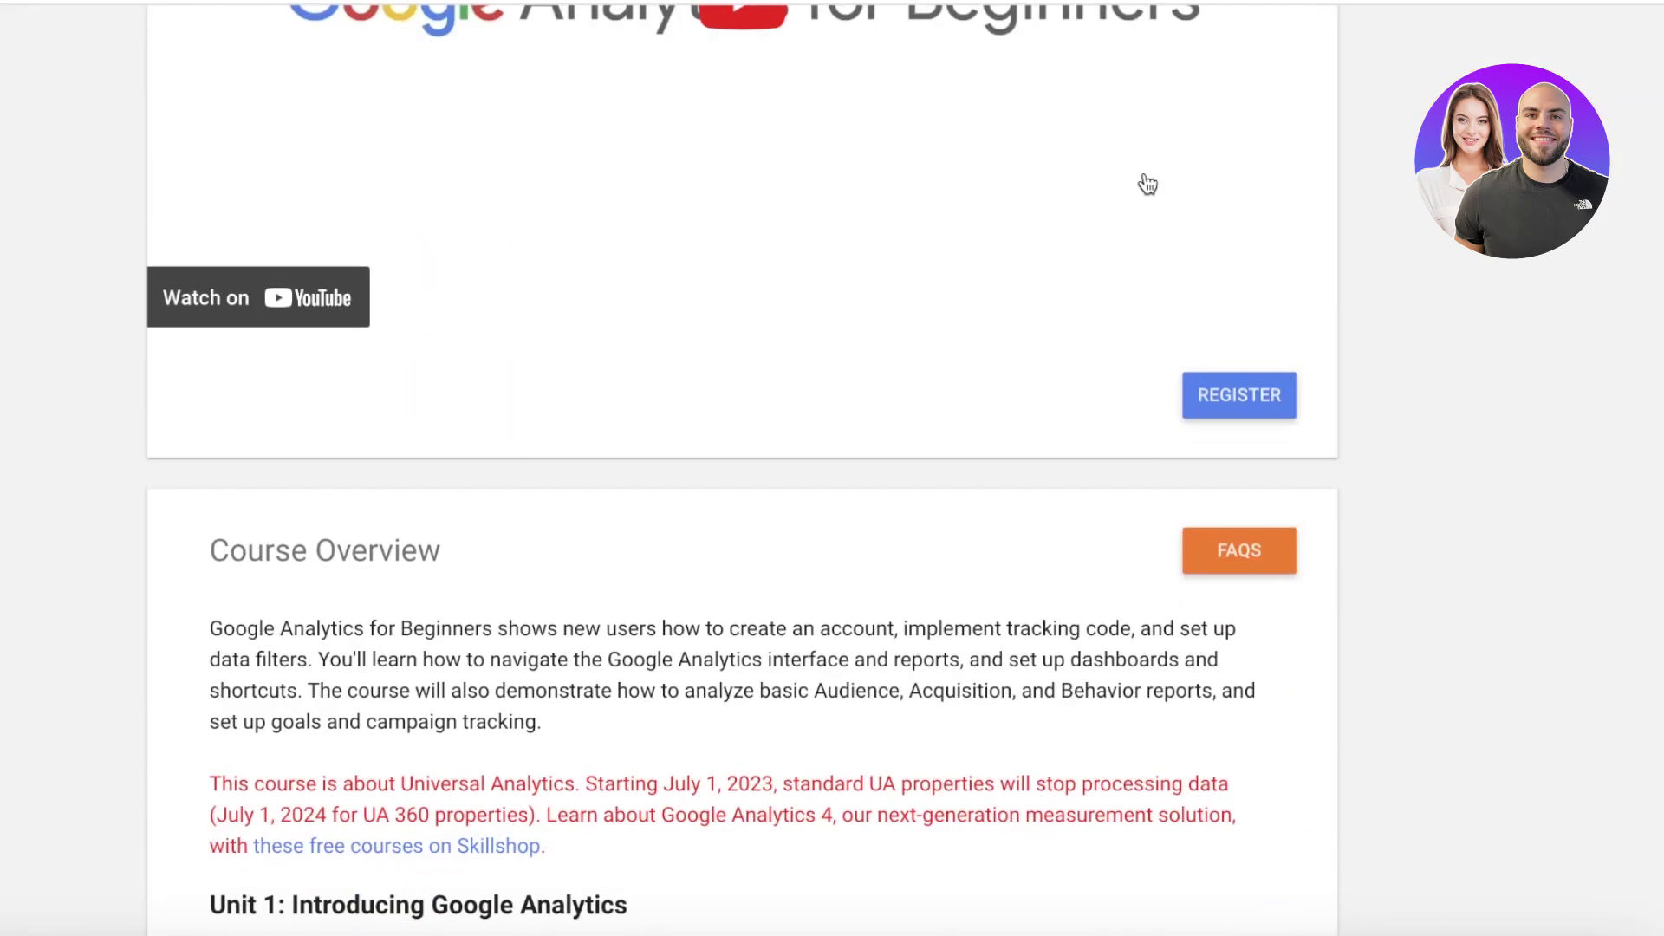
pyautogui.scroll(14, 1144, 186)
pyautogui.scroll(-3, 1152, 182)
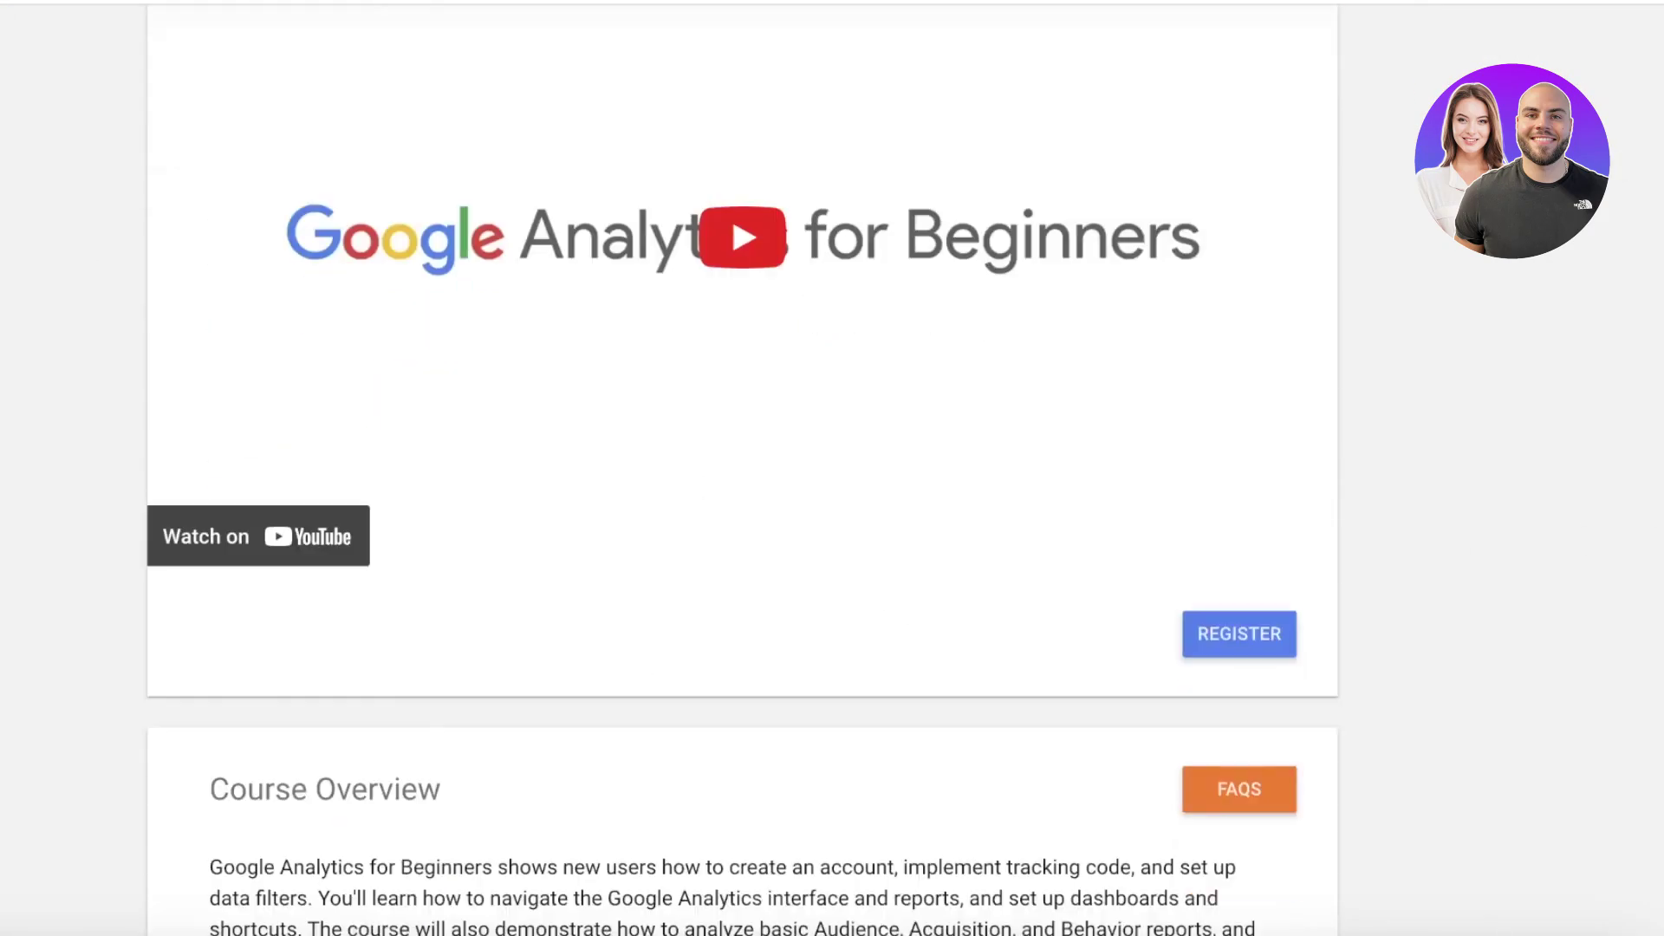
pyautogui.hotkey('alt', 'Left')
pyautogui.scroll(-2, 271, 695)
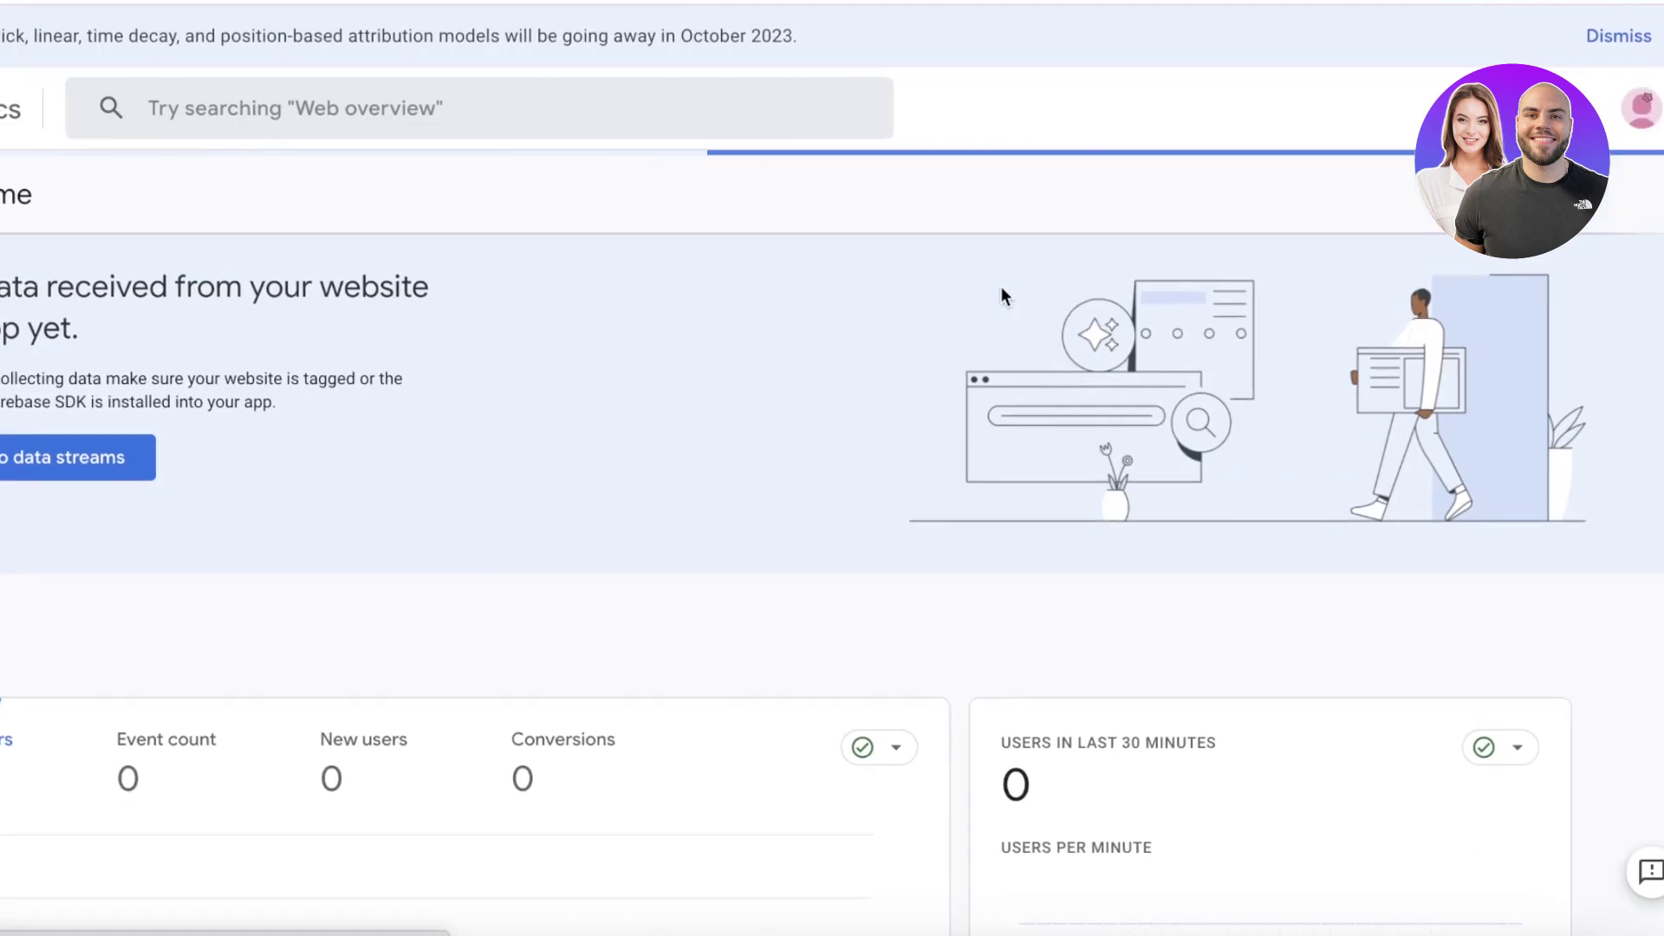
pyautogui.scroll(-9, 1318, 229)
pyautogui.moveTo(74, 234)
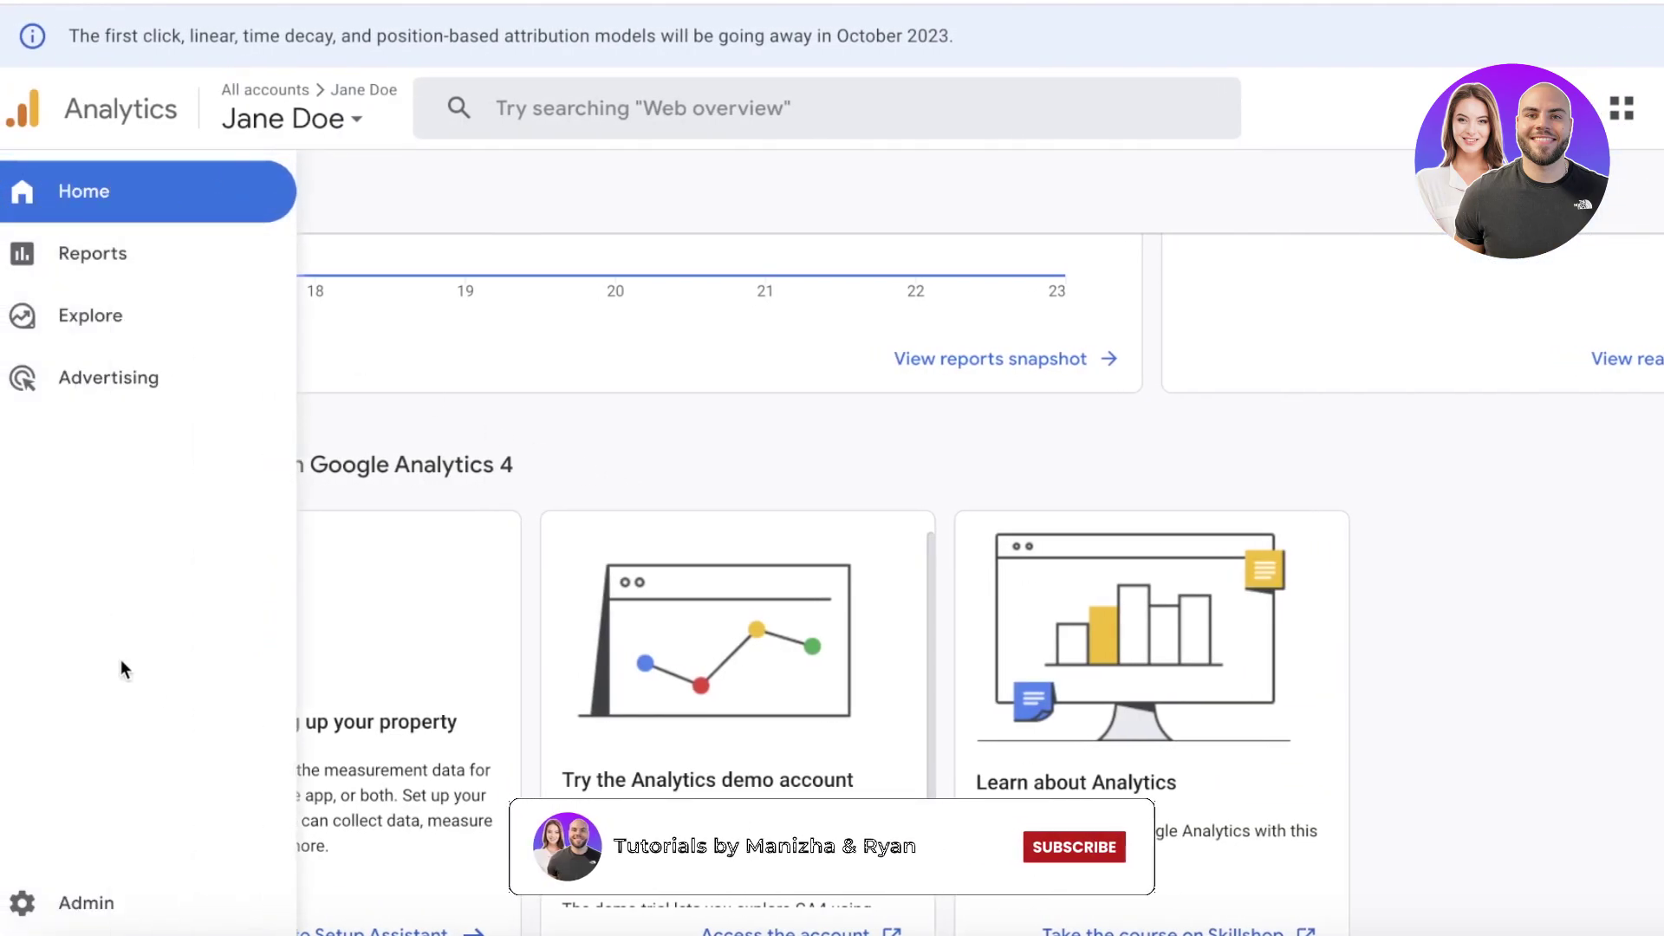
pyautogui.scroll(6, 1012, 668)
pyautogui.moveTo(106, 297)
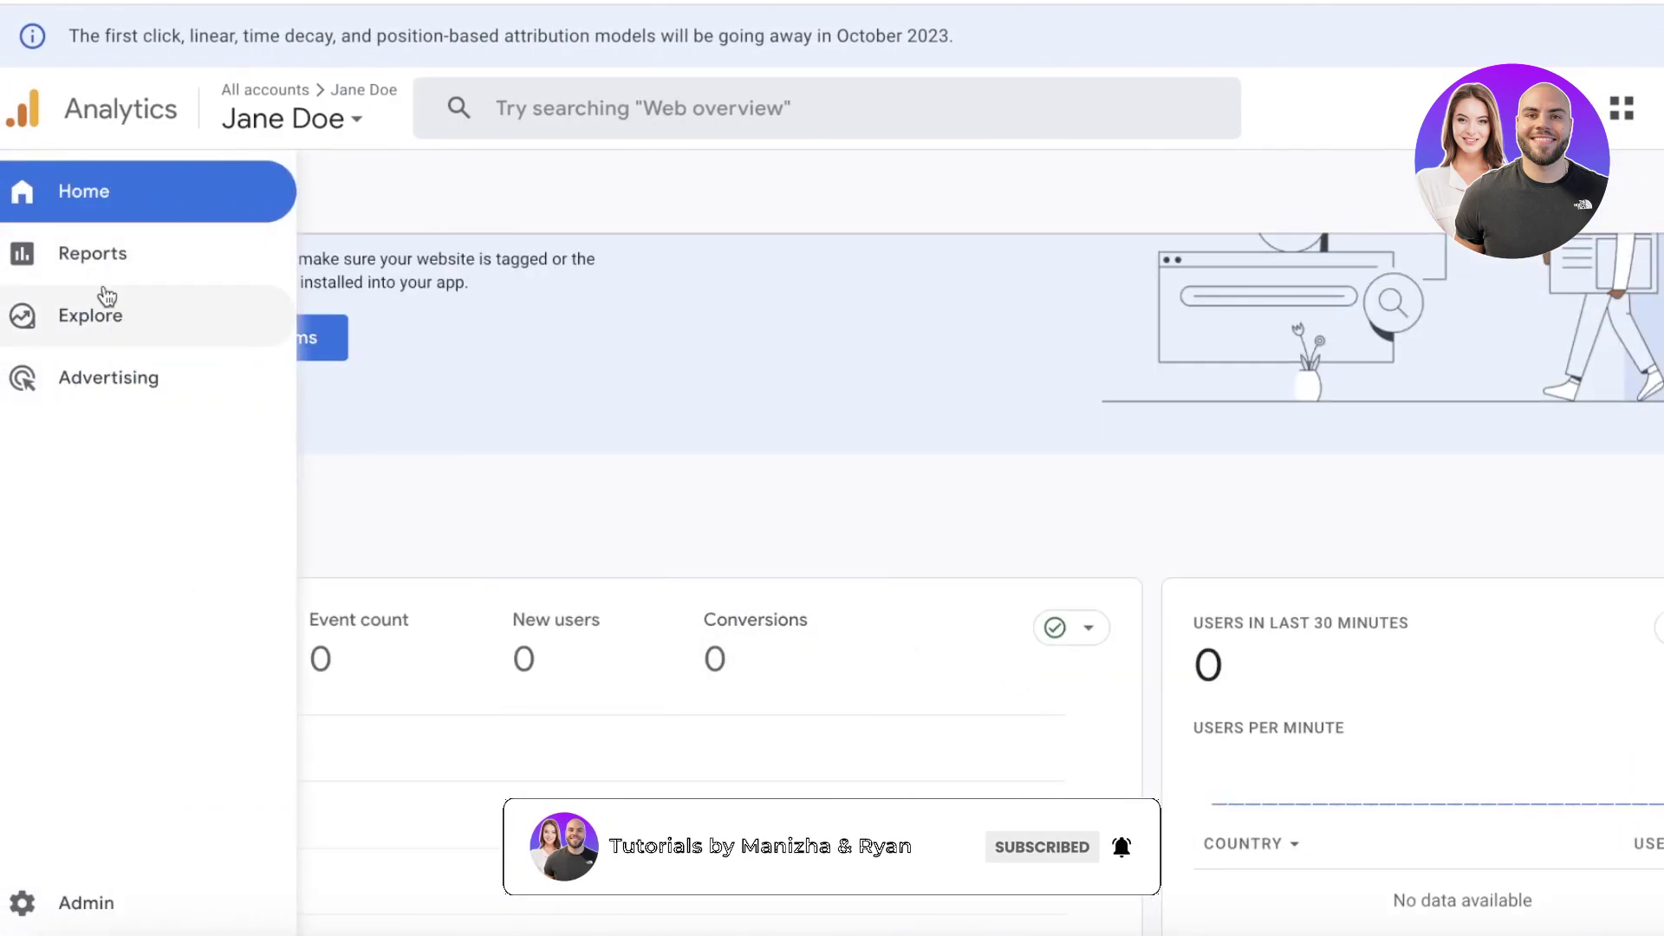
pyautogui.click(327, 115)
pyautogui.click(1482, 562)
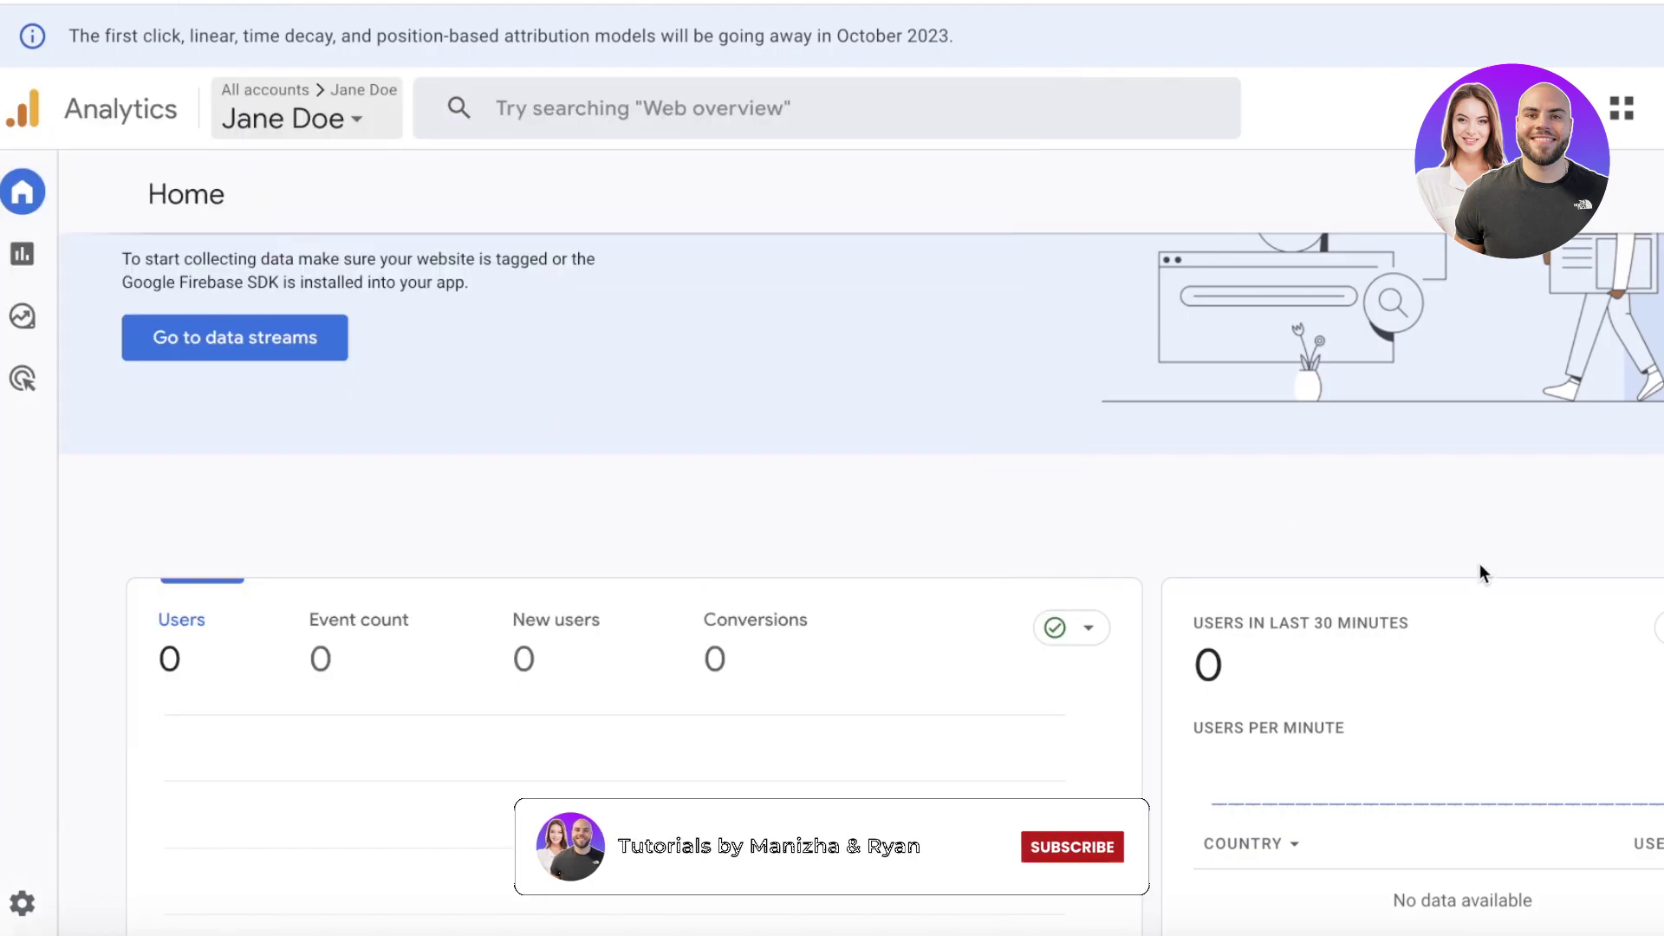
pyautogui.moveTo(45, 254)
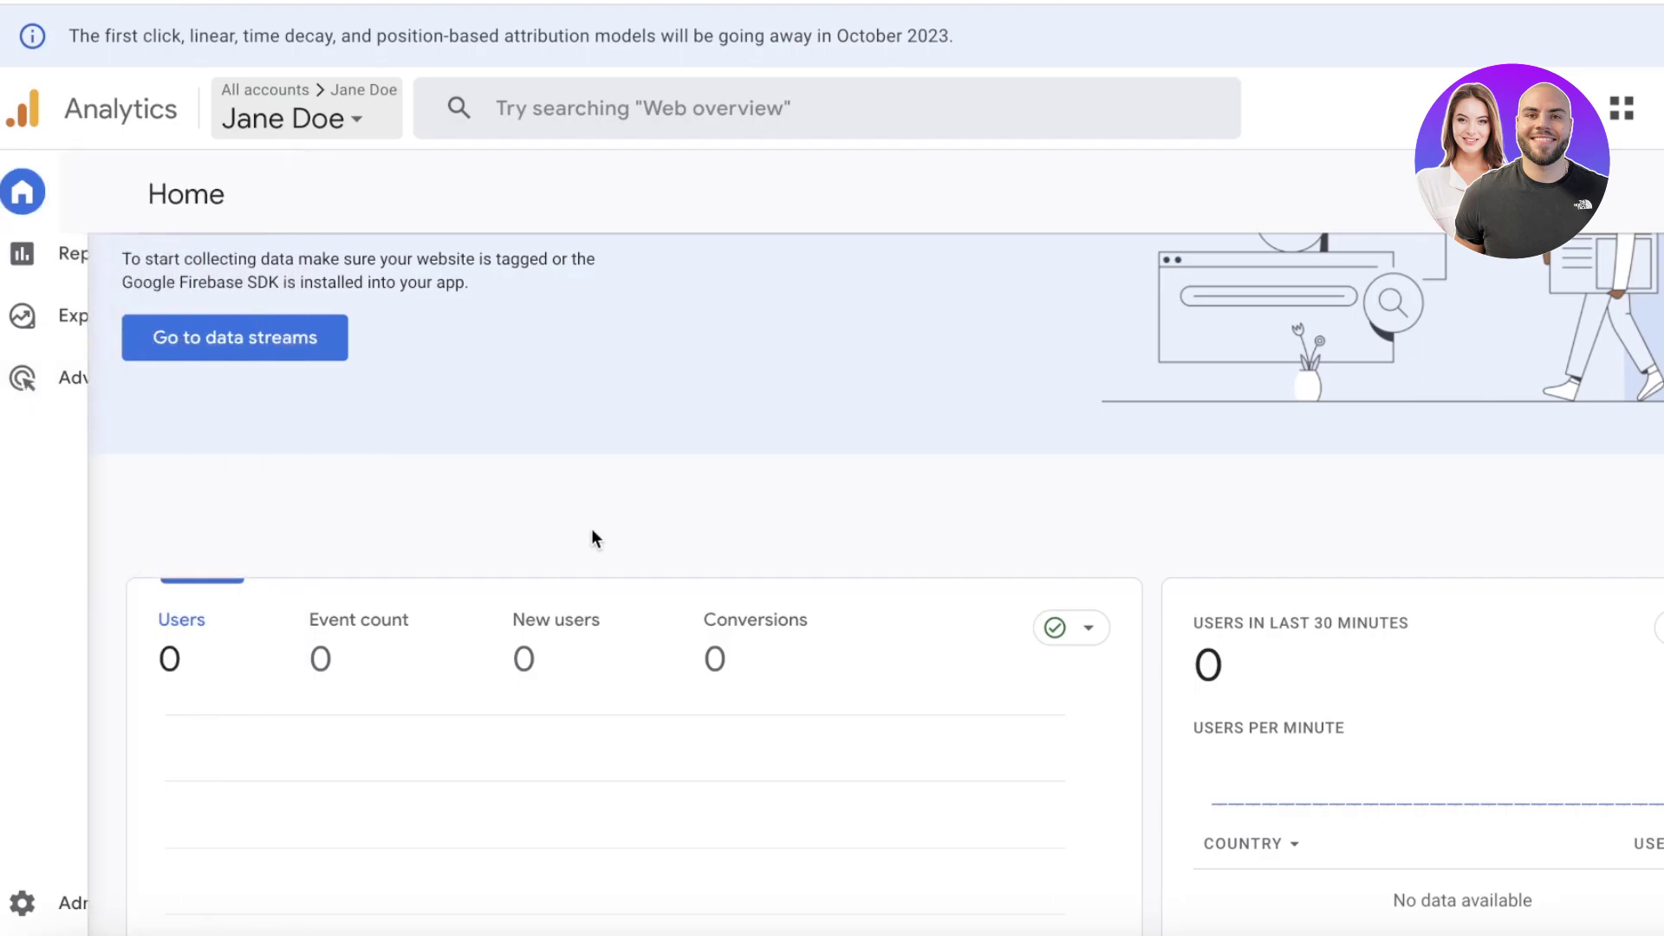
pyautogui.scroll(2, 587, 545)
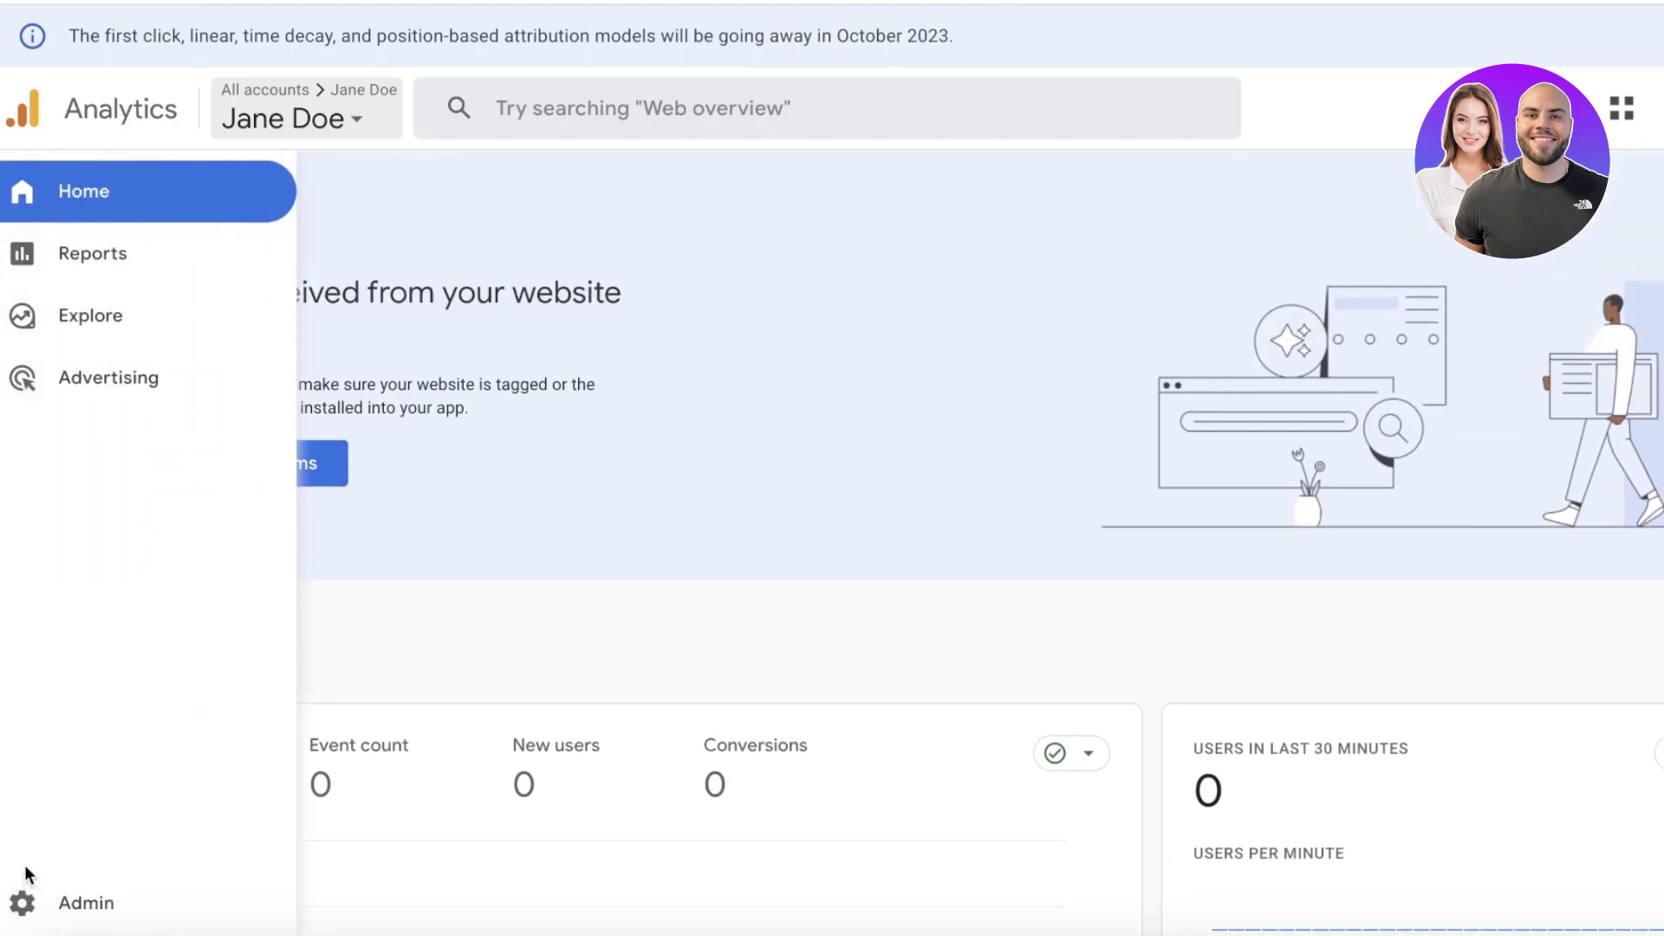
pyautogui.scroll(-3, 960, 506)
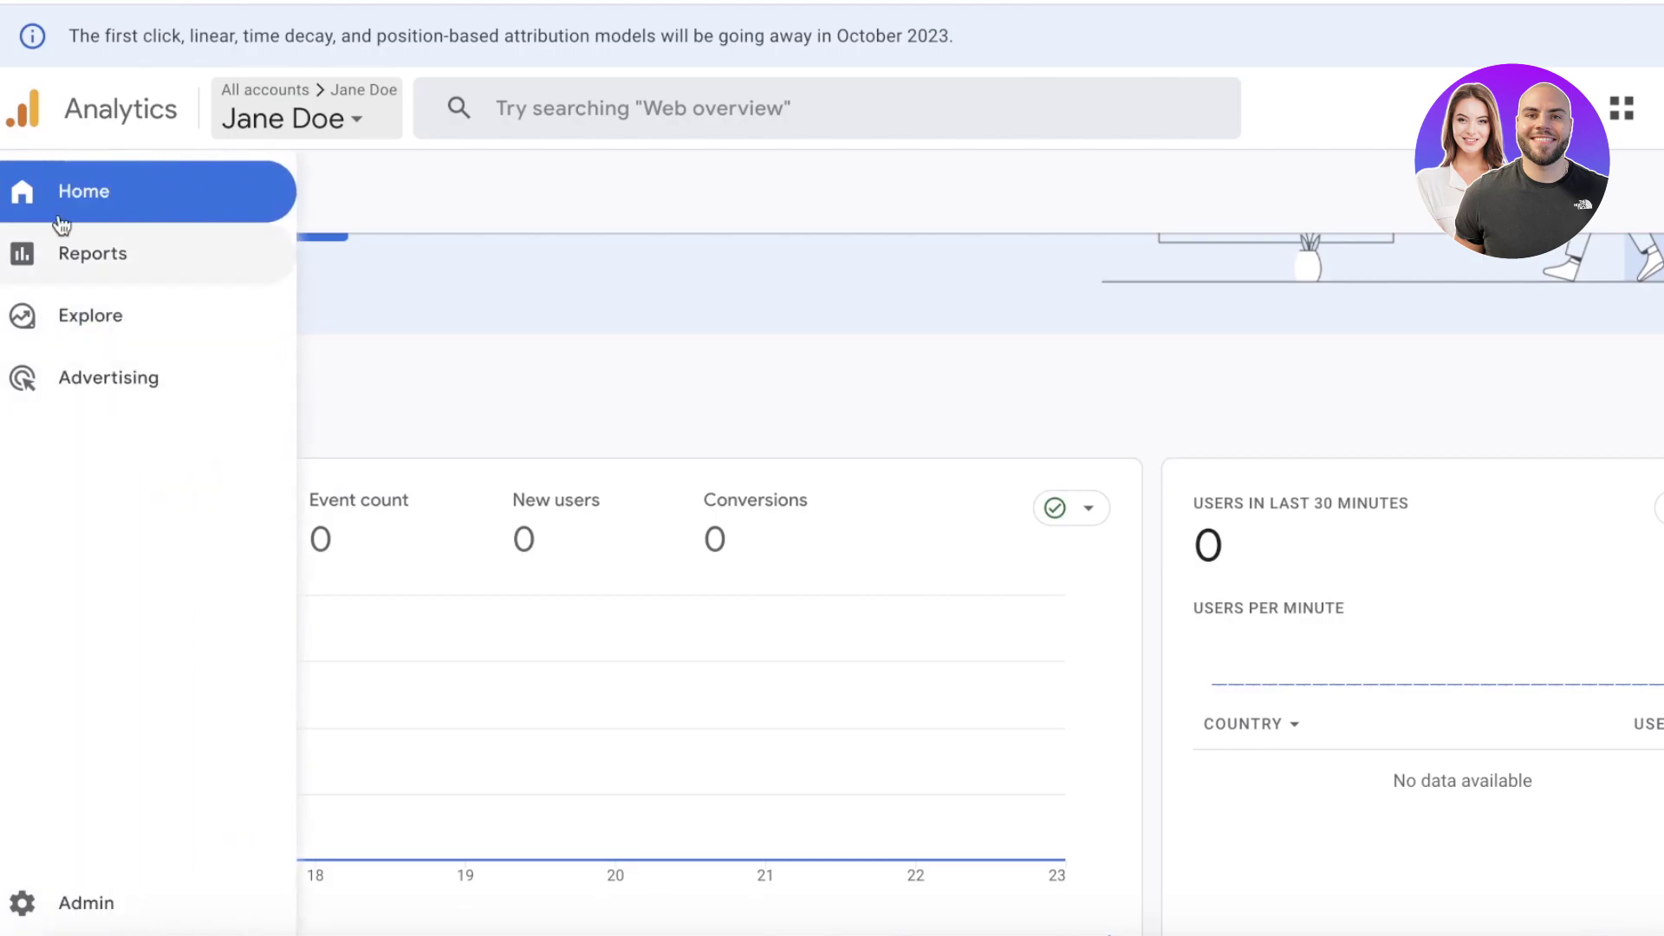
# Visit Explorations and the Reports snapshot, dismiss the Insights tip, and show more exploration templates.
pyautogui.click(31, 301)
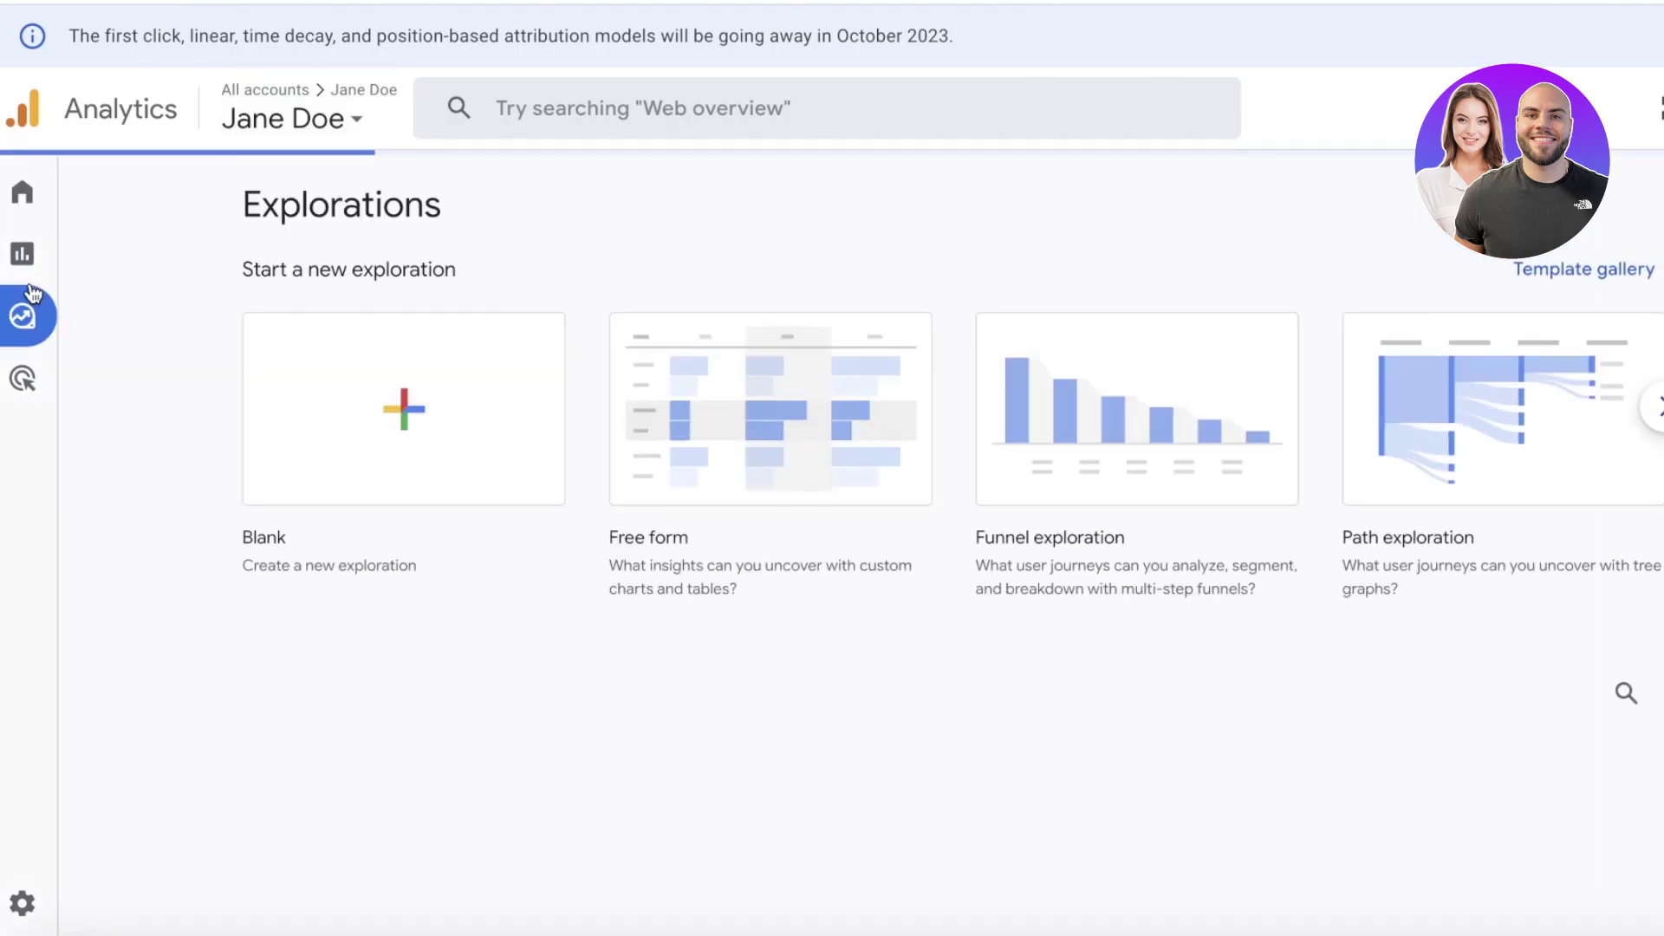
pyautogui.click(21, 268)
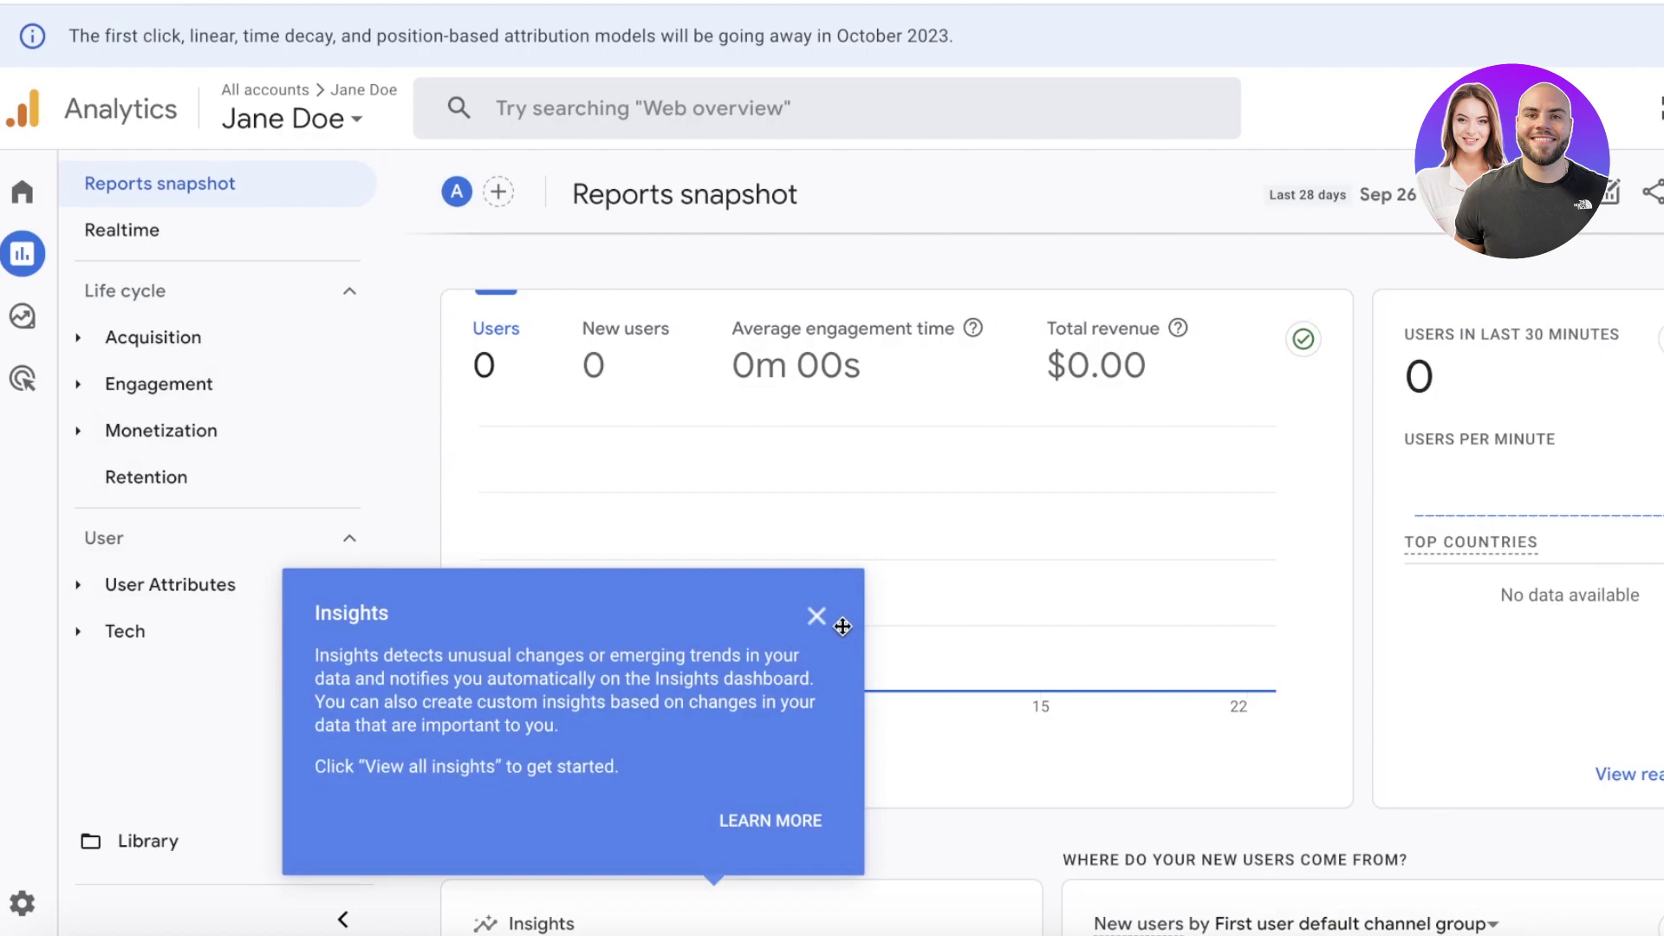
pyautogui.click(817, 616)
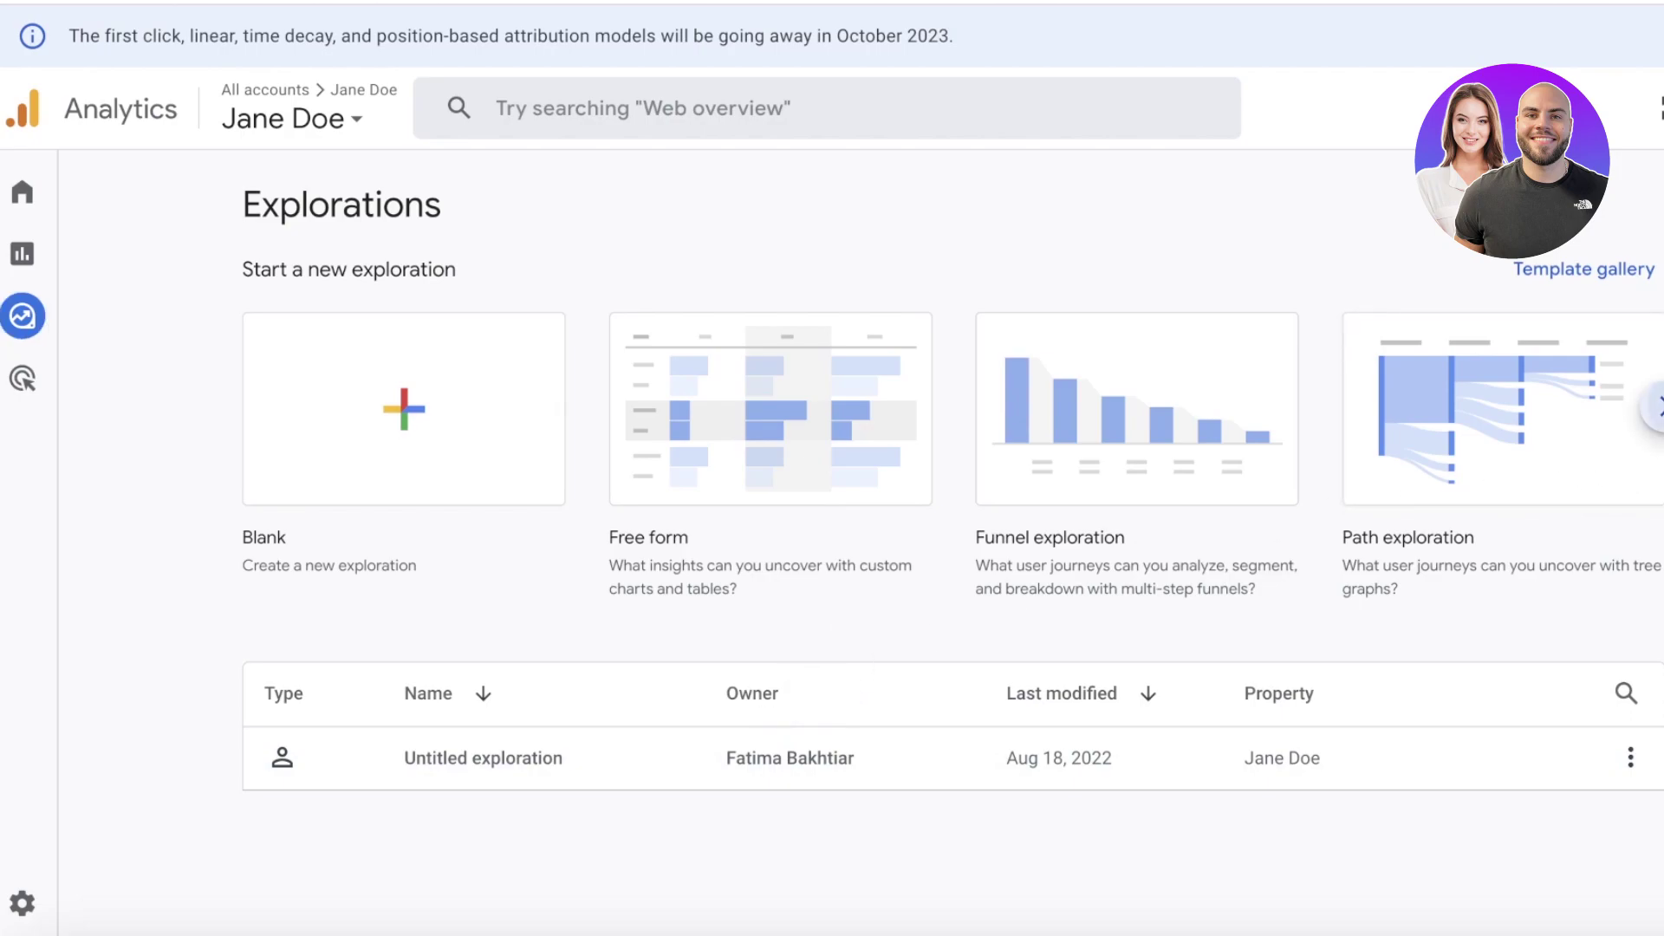
pyautogui.click(1655, 408)
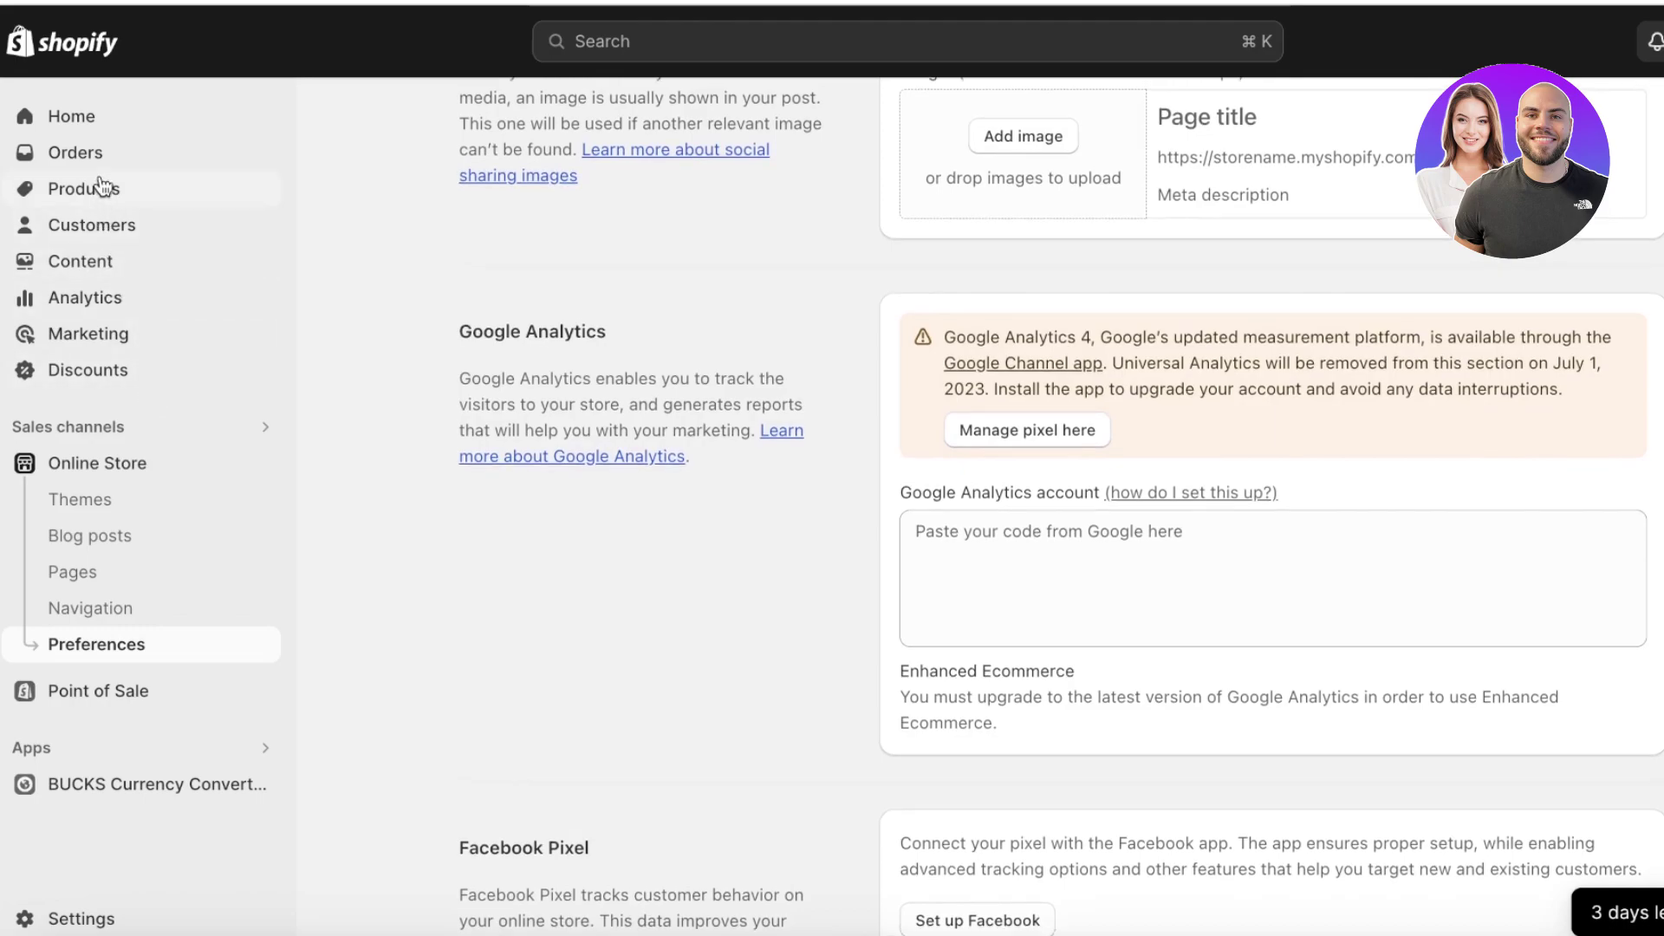
# Pass through the admin home, Point of Sale and themes pages to the Apps and sales channels settings.
pyautogui.click(104, 130)
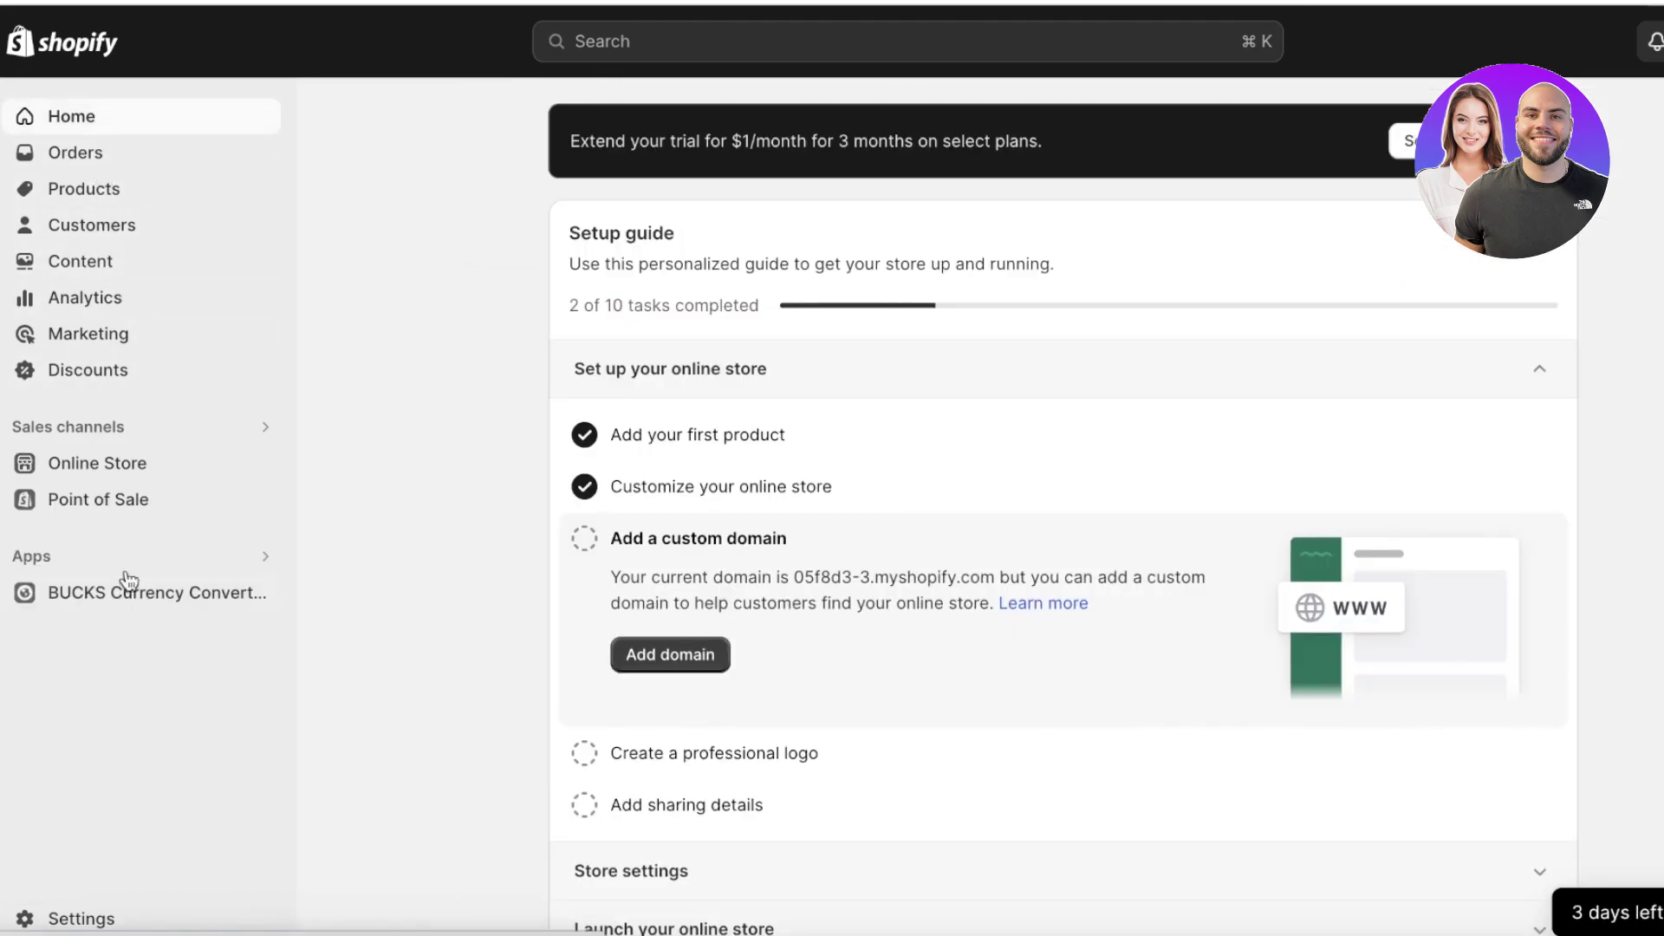
pyautogui.click(79, 510)
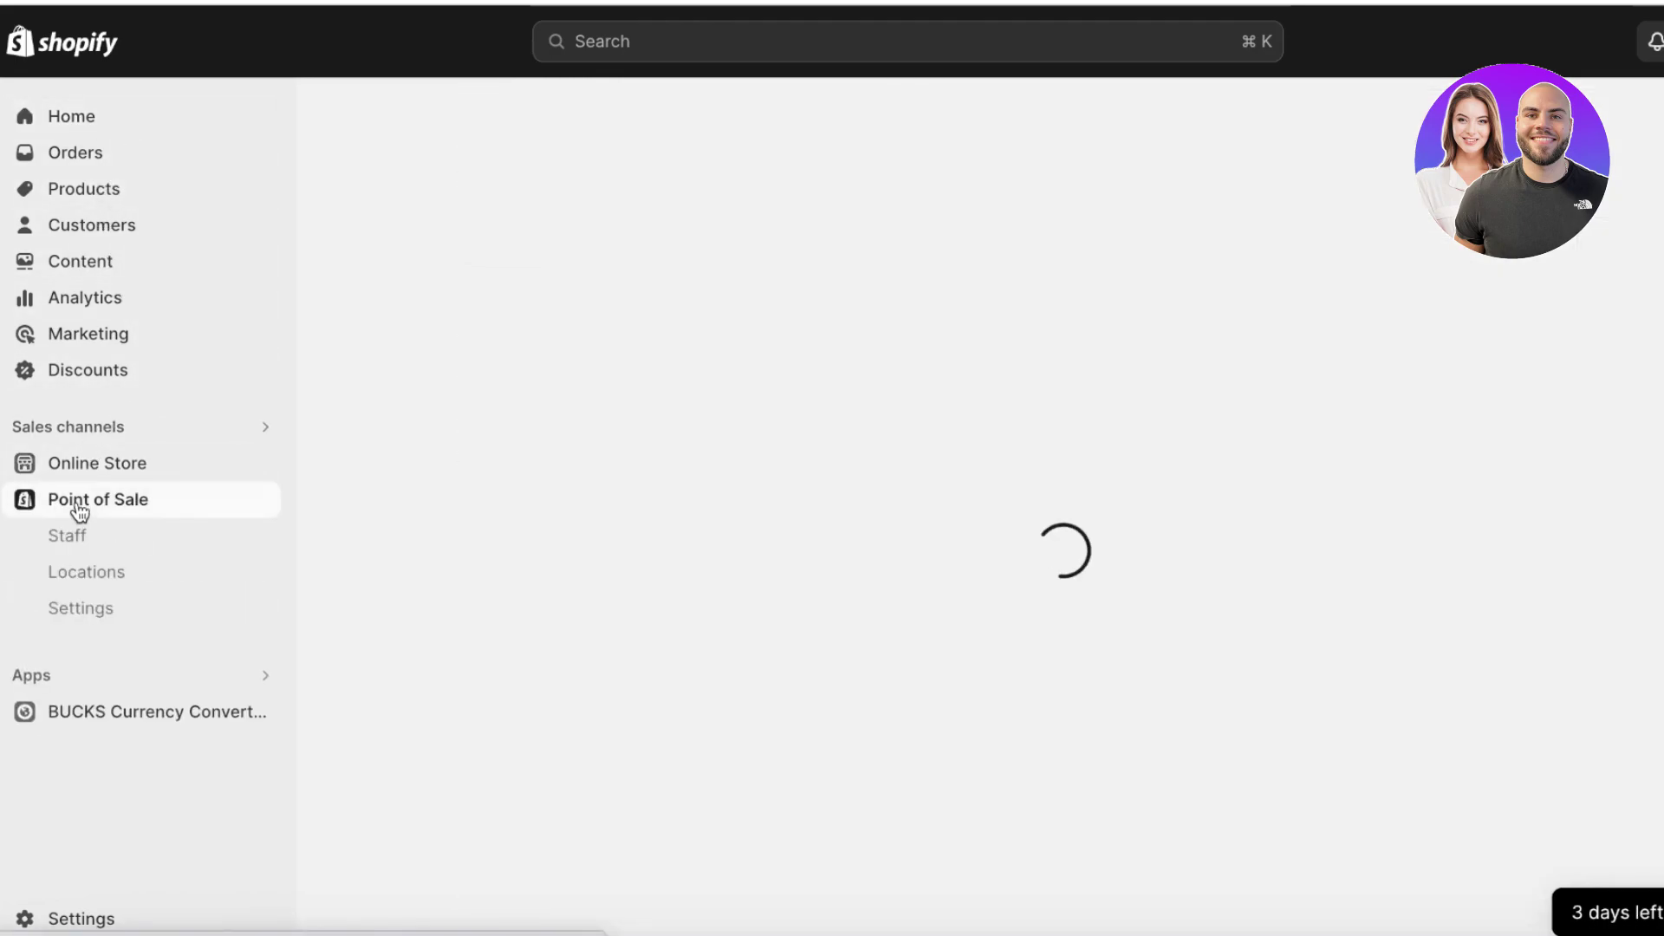
pyautogui.click(80, 465)
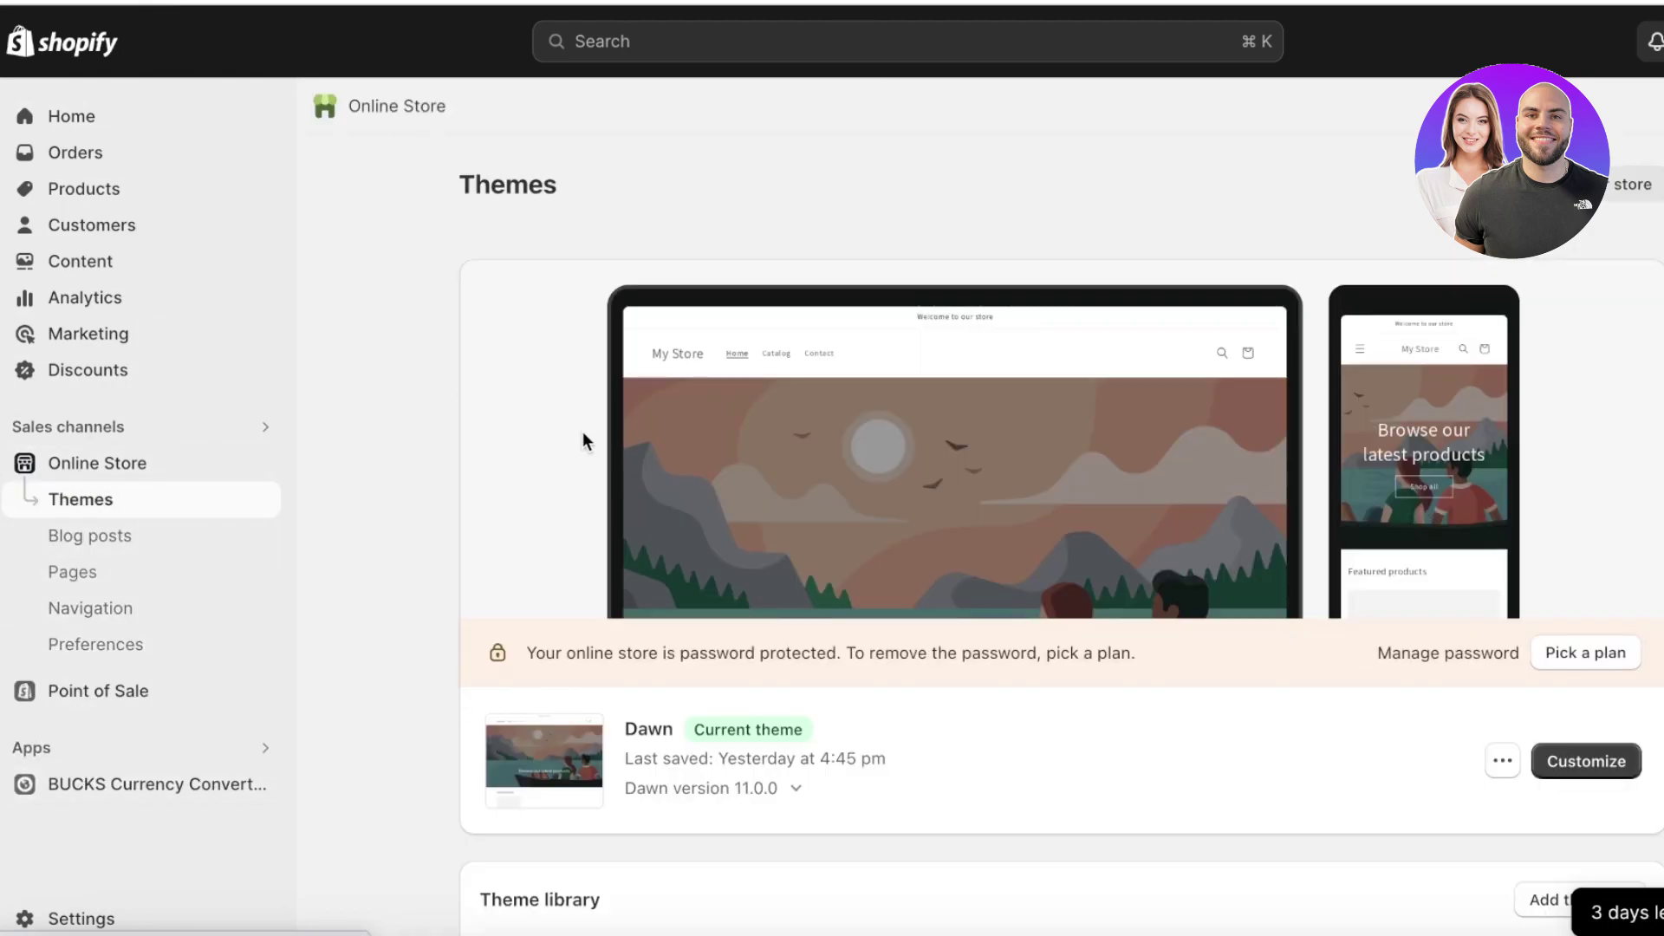
pyautogui.click(74, 915)
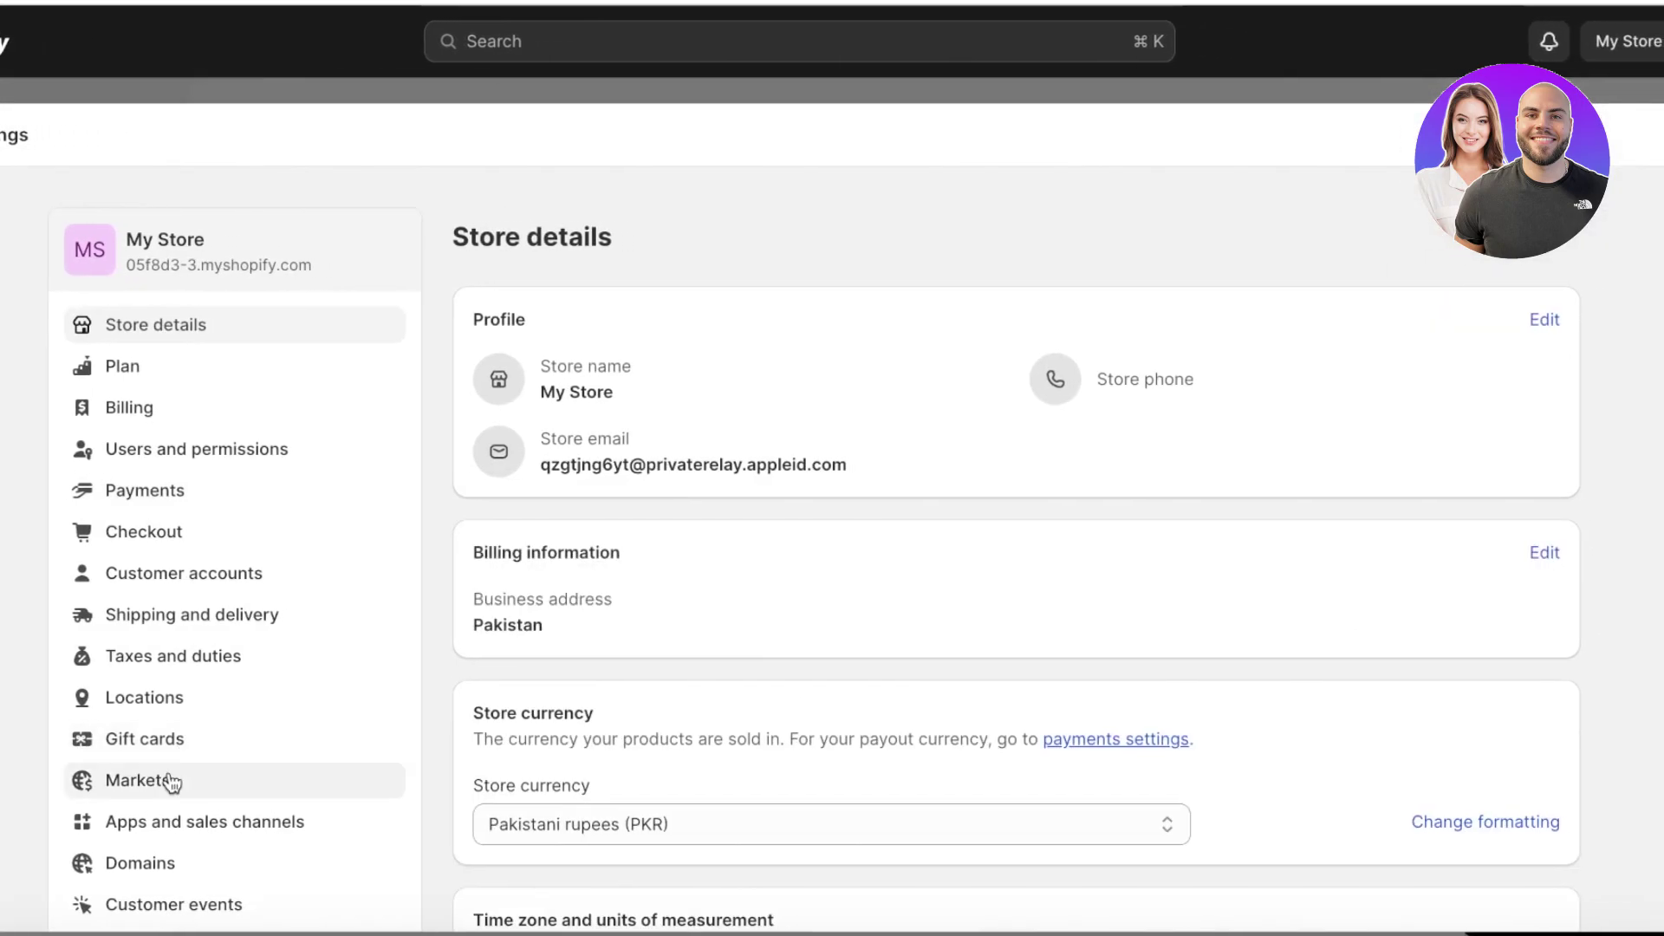
pyautogui.moveTo(283, 820); pyautogui.dragTo(286, 823)
pyautogui.moveTo(177, 823); pyautogui.dragTo(180, 822)
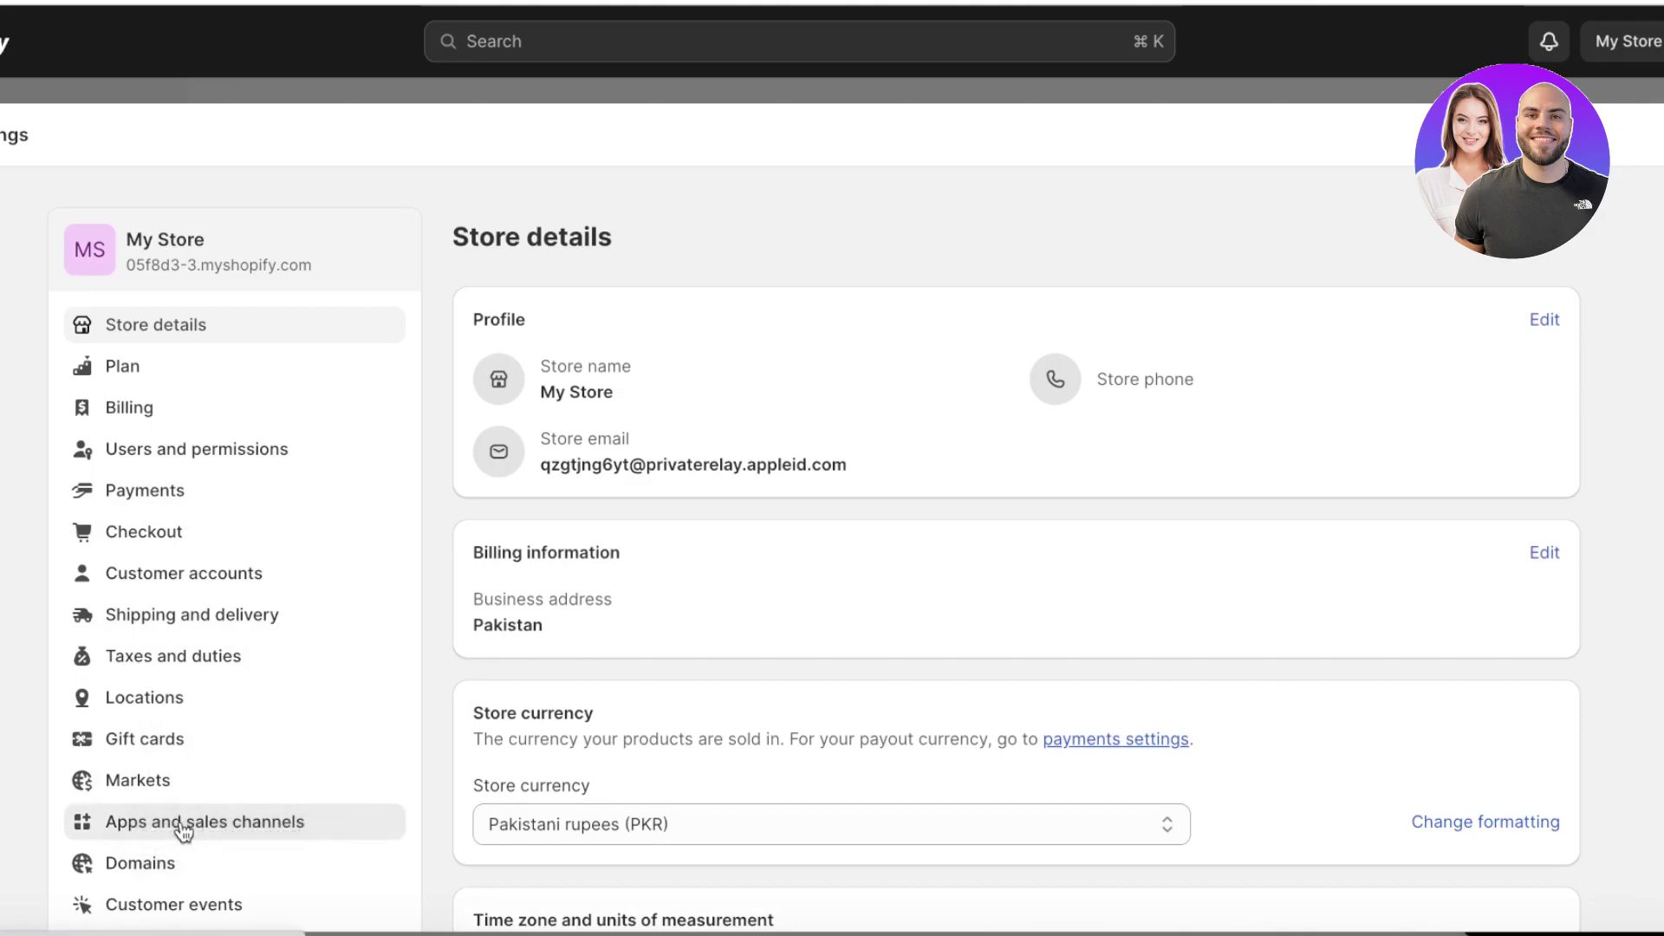
pyautogui.rightClick(180, 820)
pyautogui.click(146, 823)
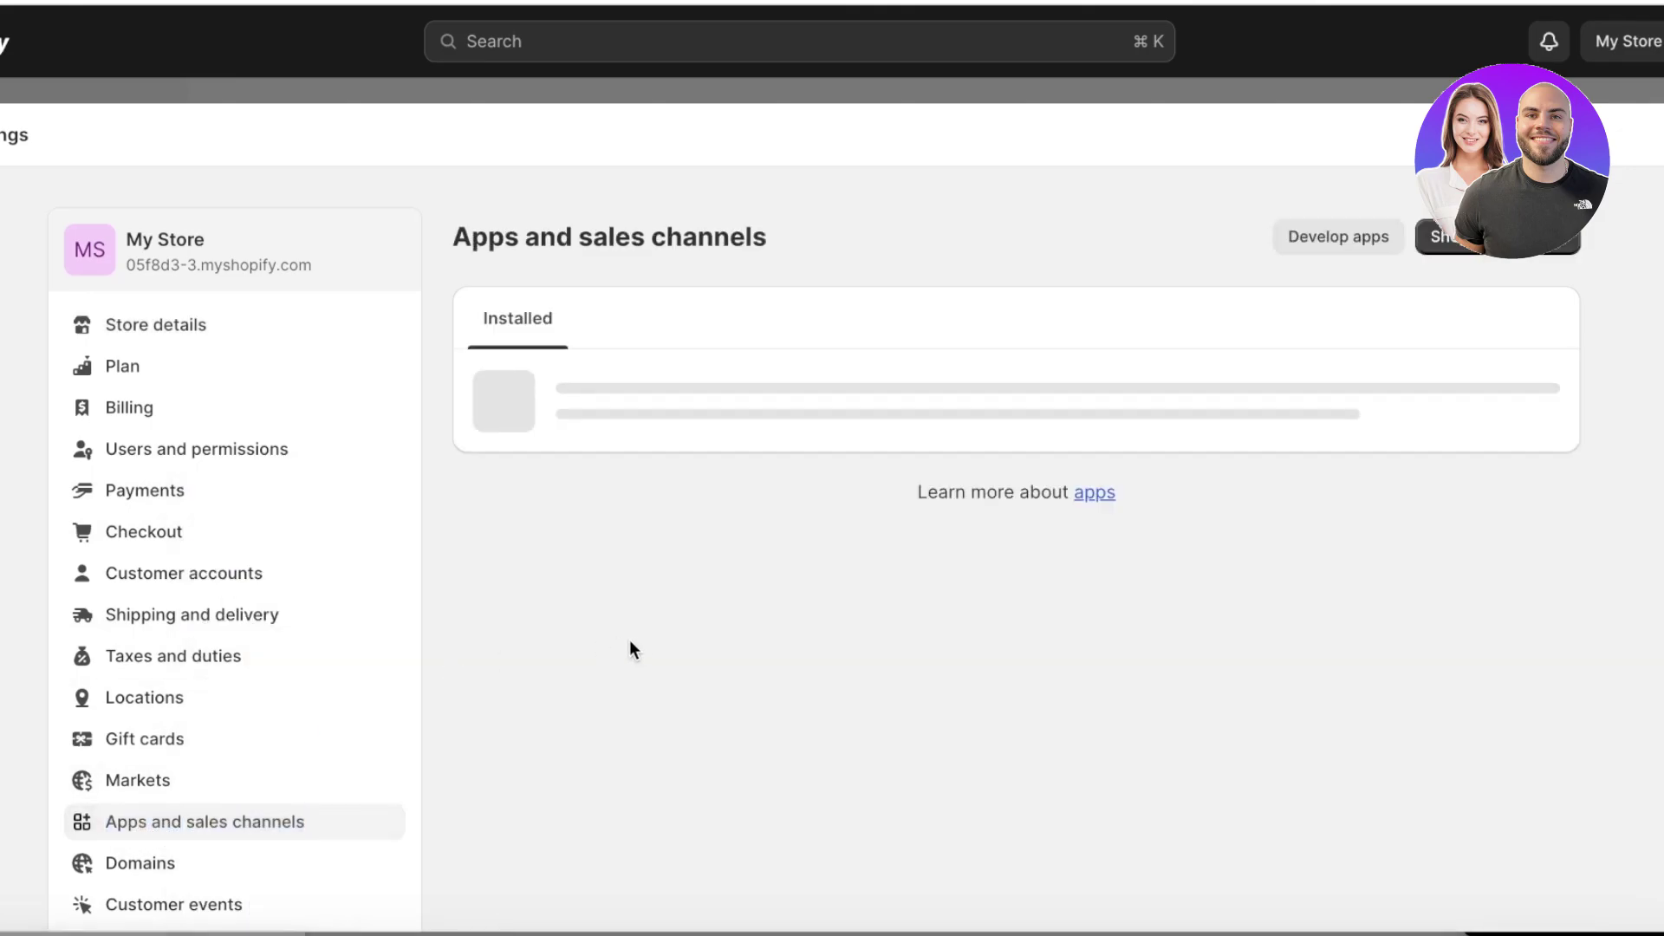
# Launch the Google & YouTube app and open its linked G-SHE8F21S99 property in Google Analytics.
pyautogui.click(613, 618)
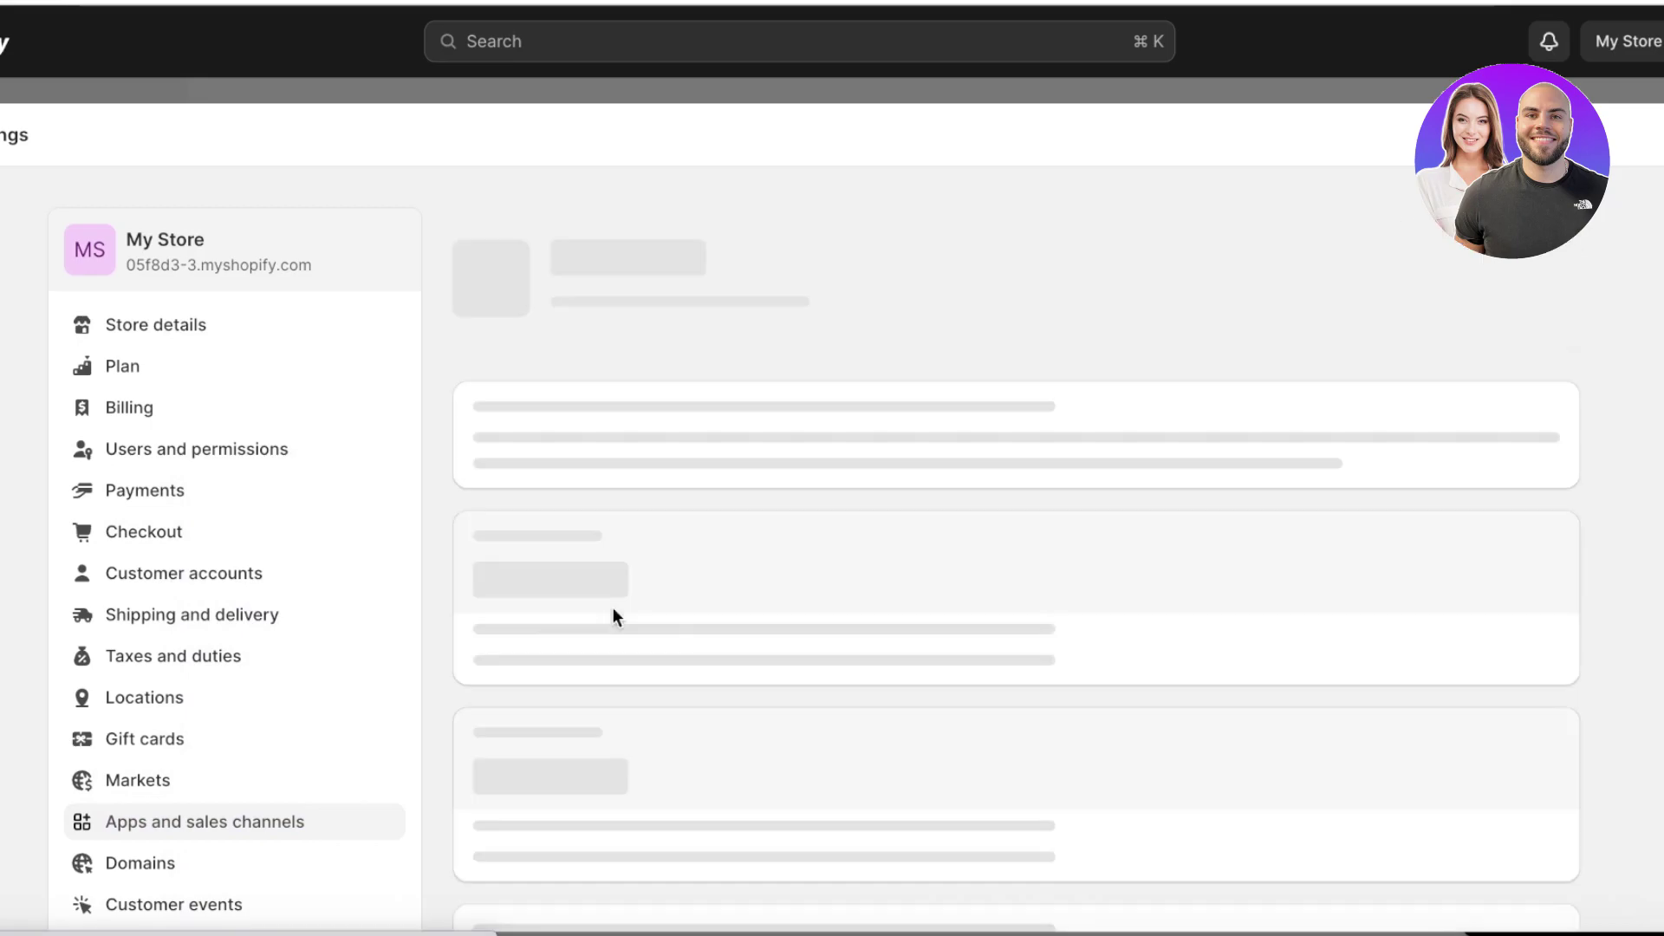
pyautogui.scroll(-2, 761, 456)
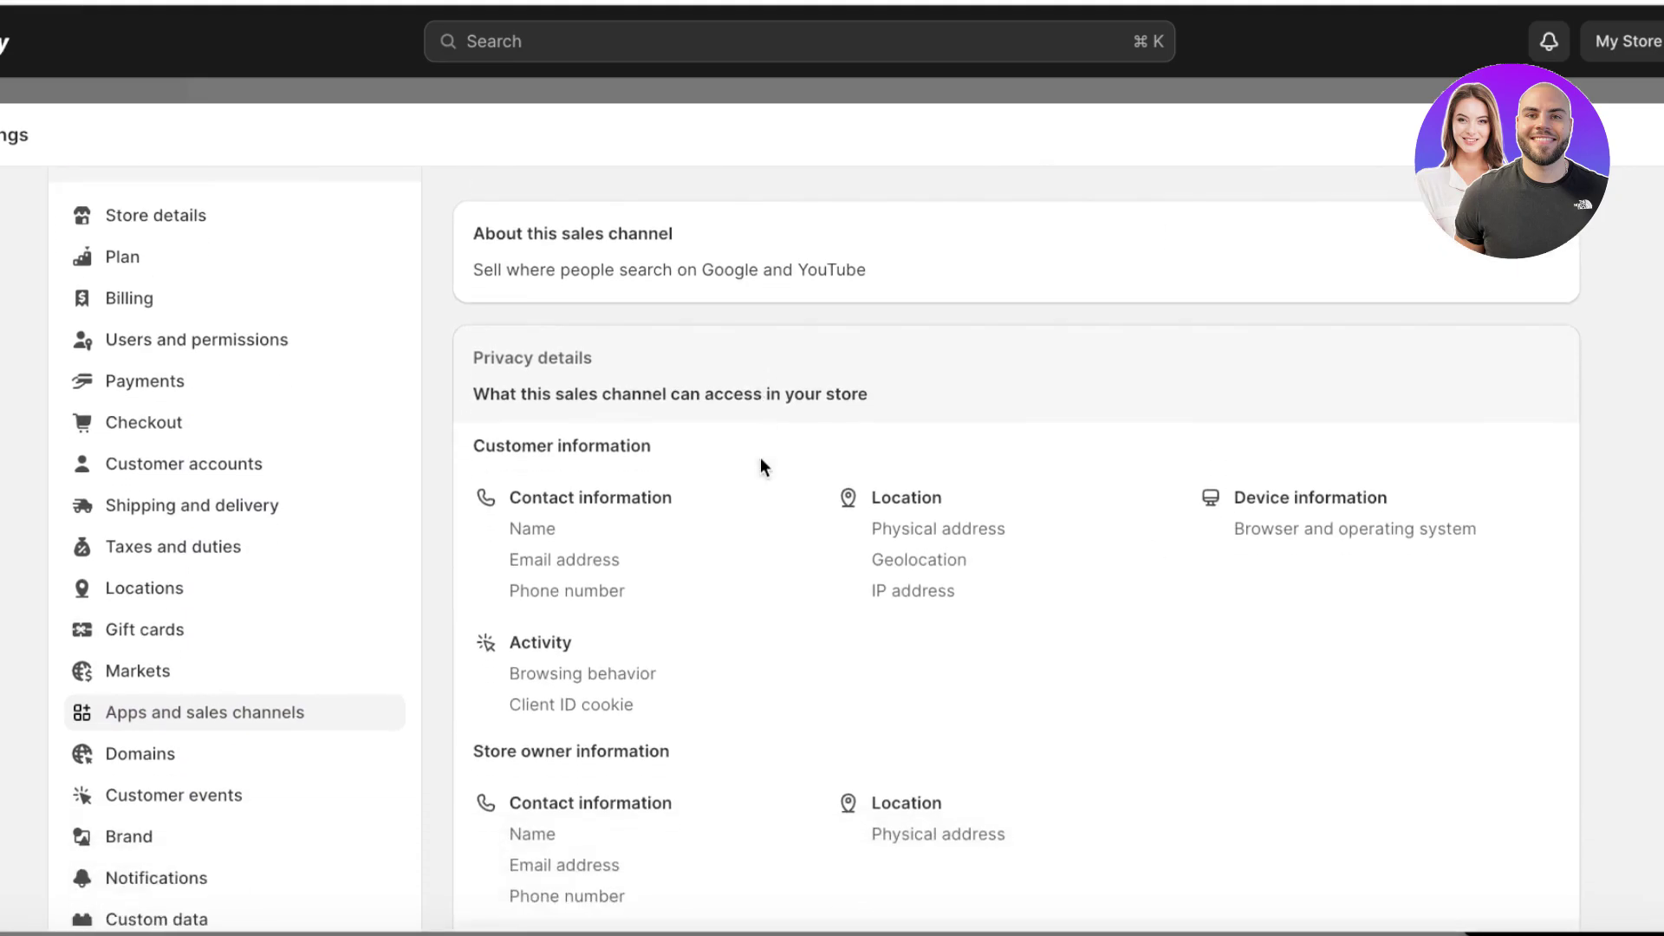
pyautogui.scroll(2, 1018, 411)
pyautogui.click(1448, 243)
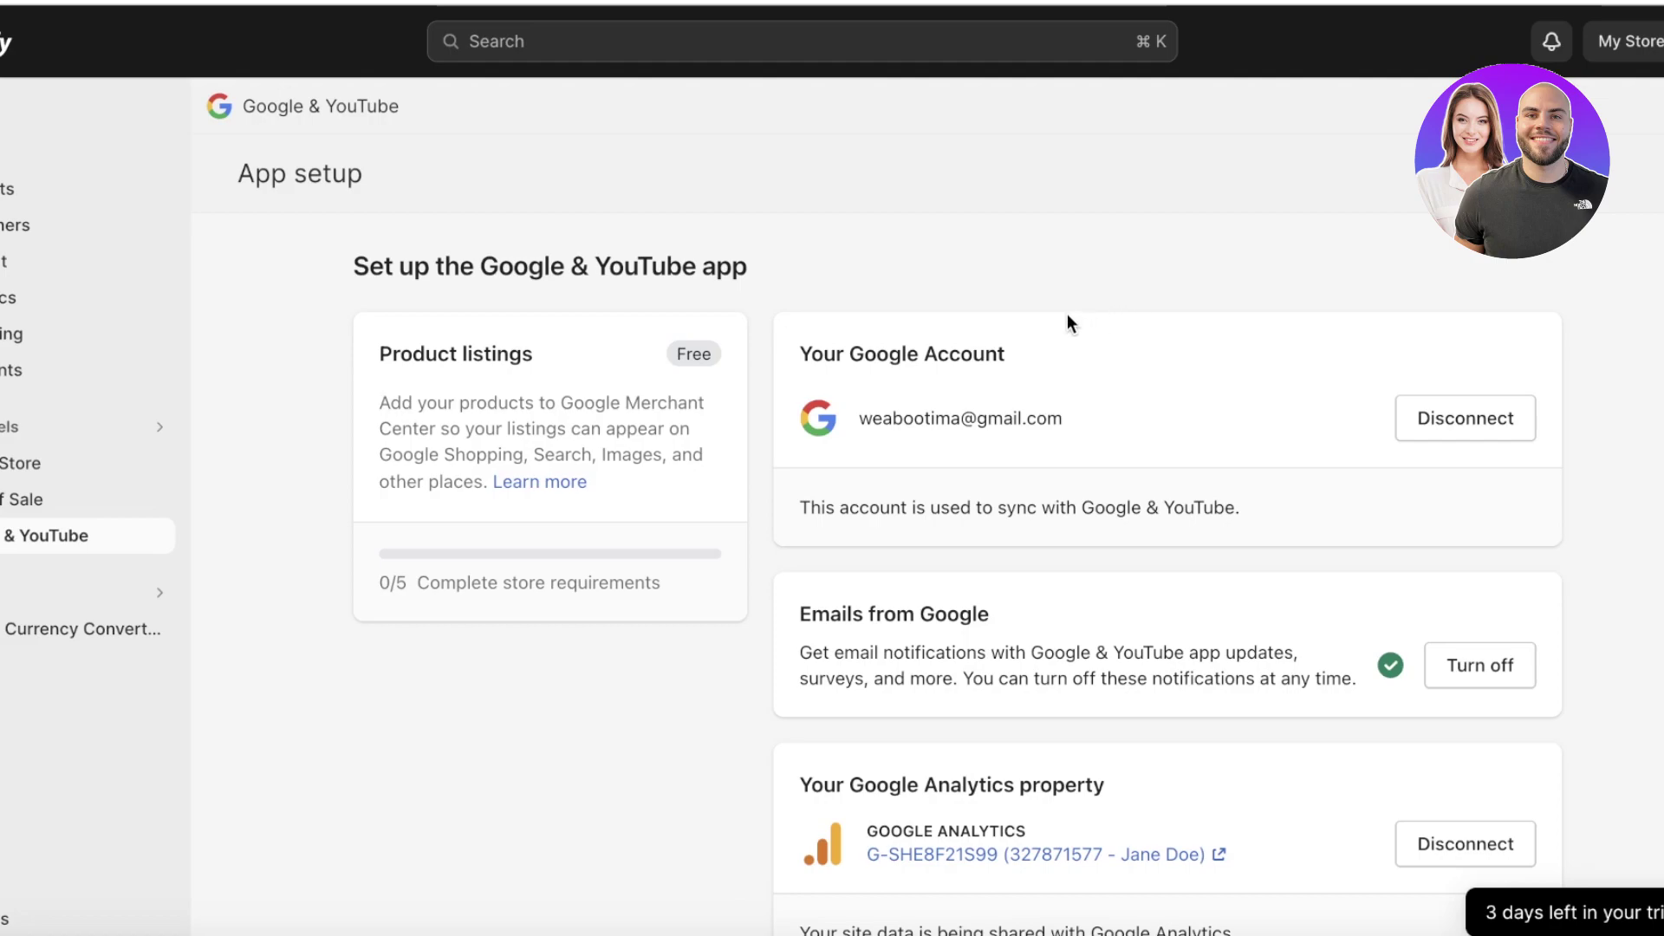
pyautogui.scroll(-3, 1062, 320)
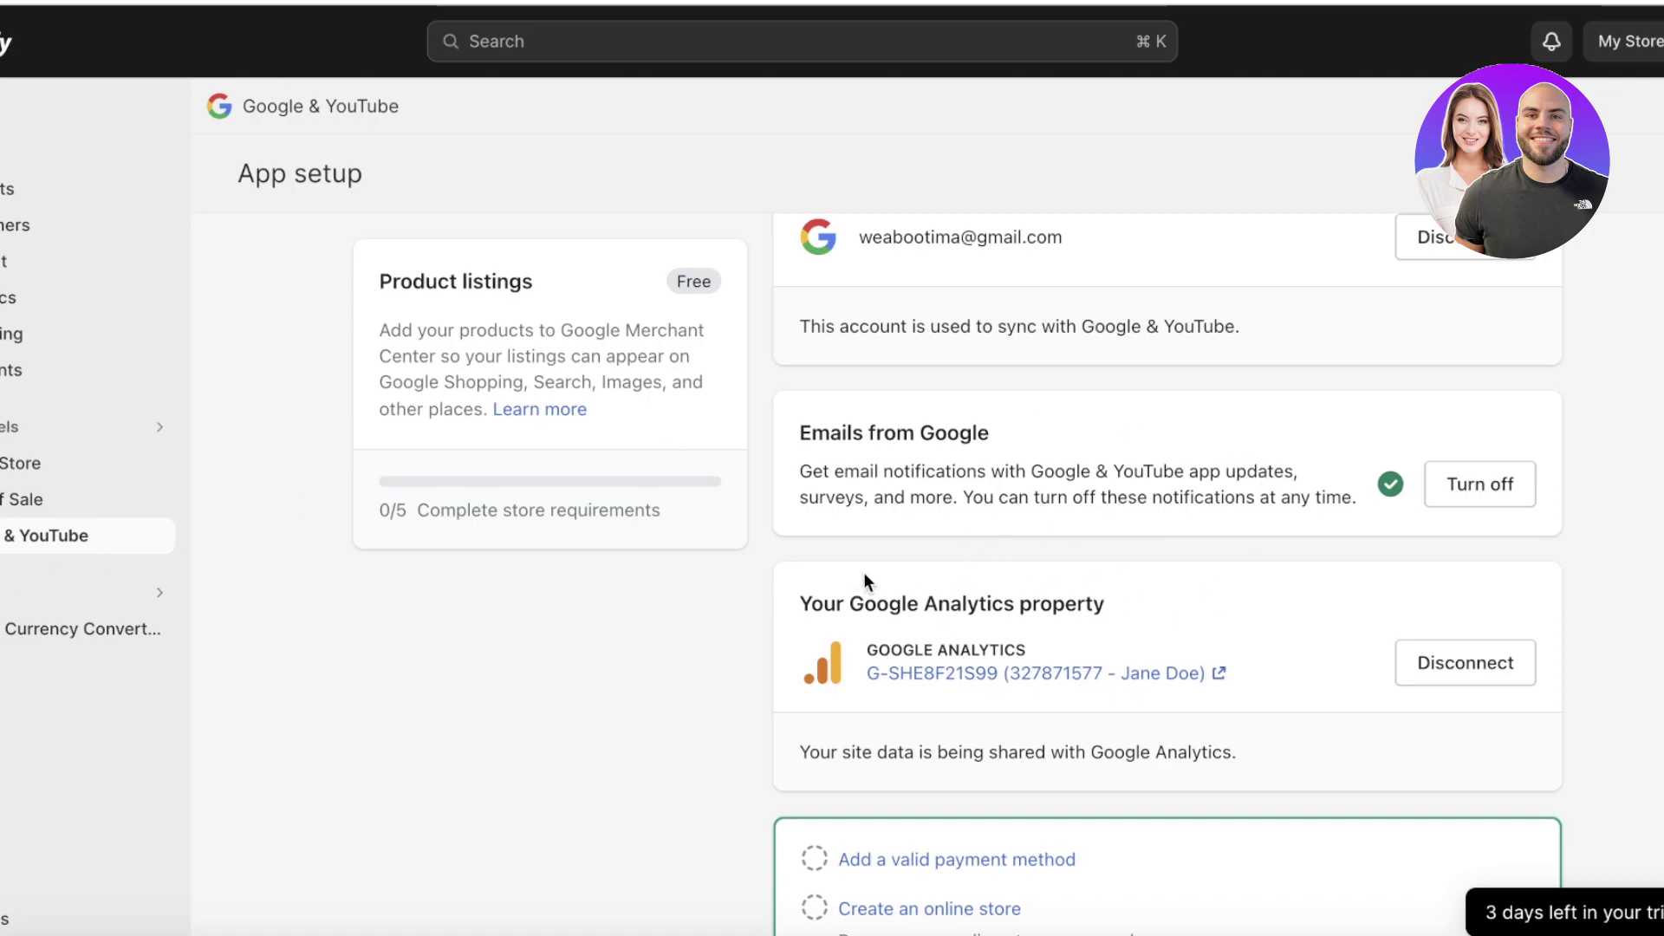
pyautogui.click(1023, 677)
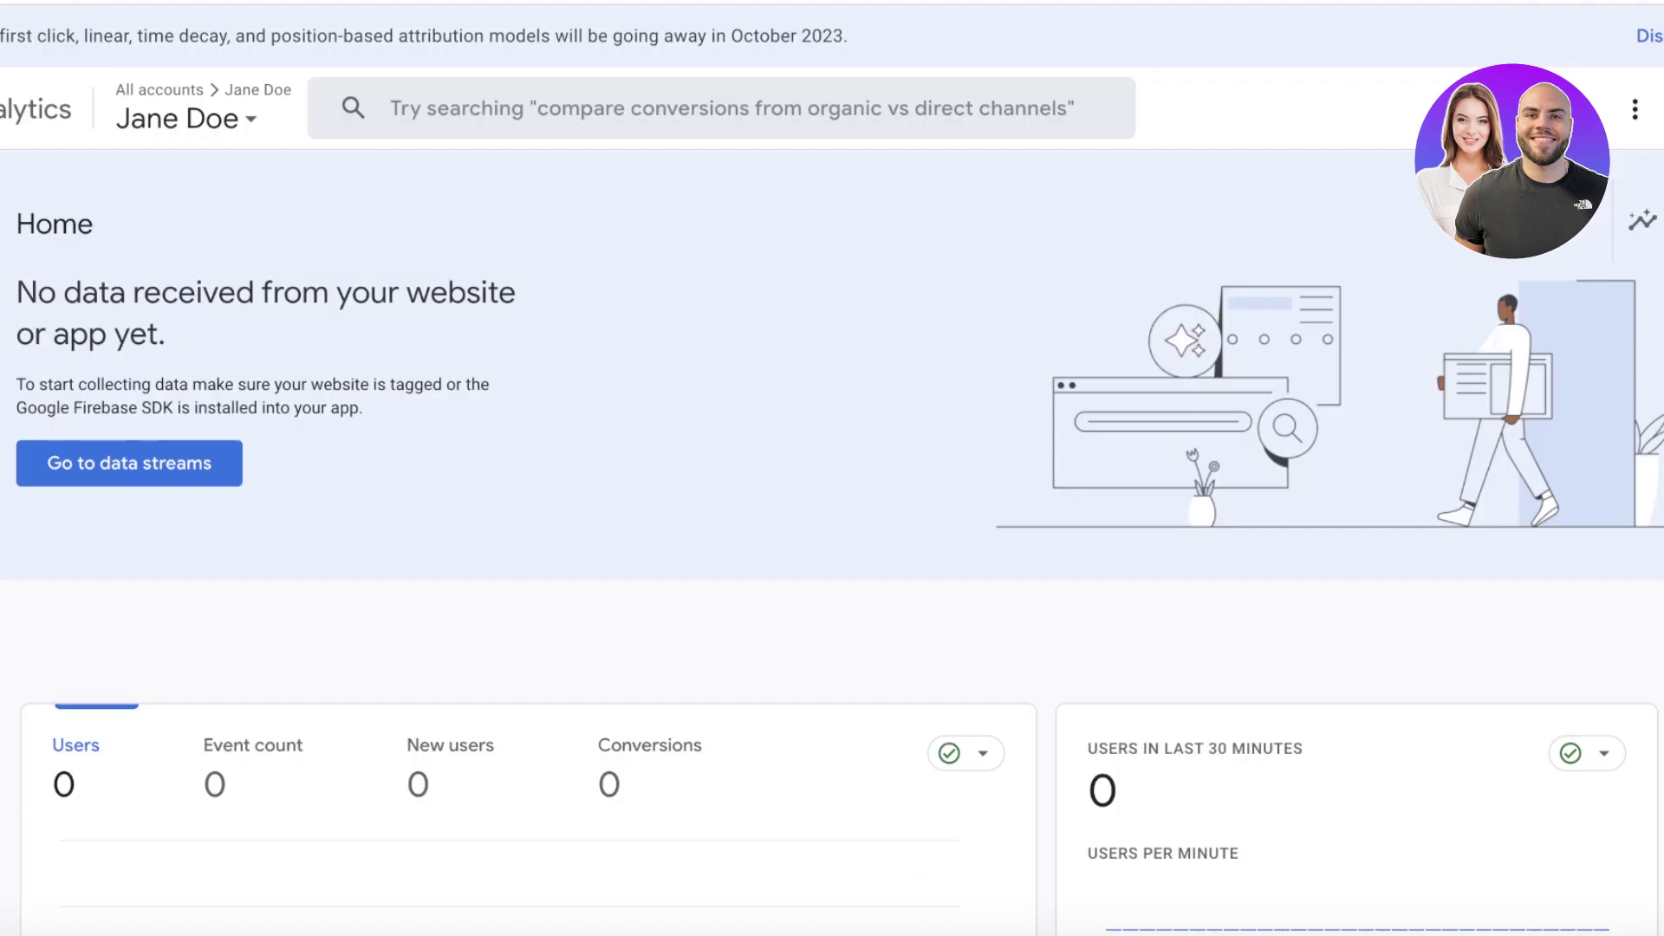
# Check the Home page still shows no data received, then go to the property's data streams.
pyautogui.scroll(-3, 517, 370)
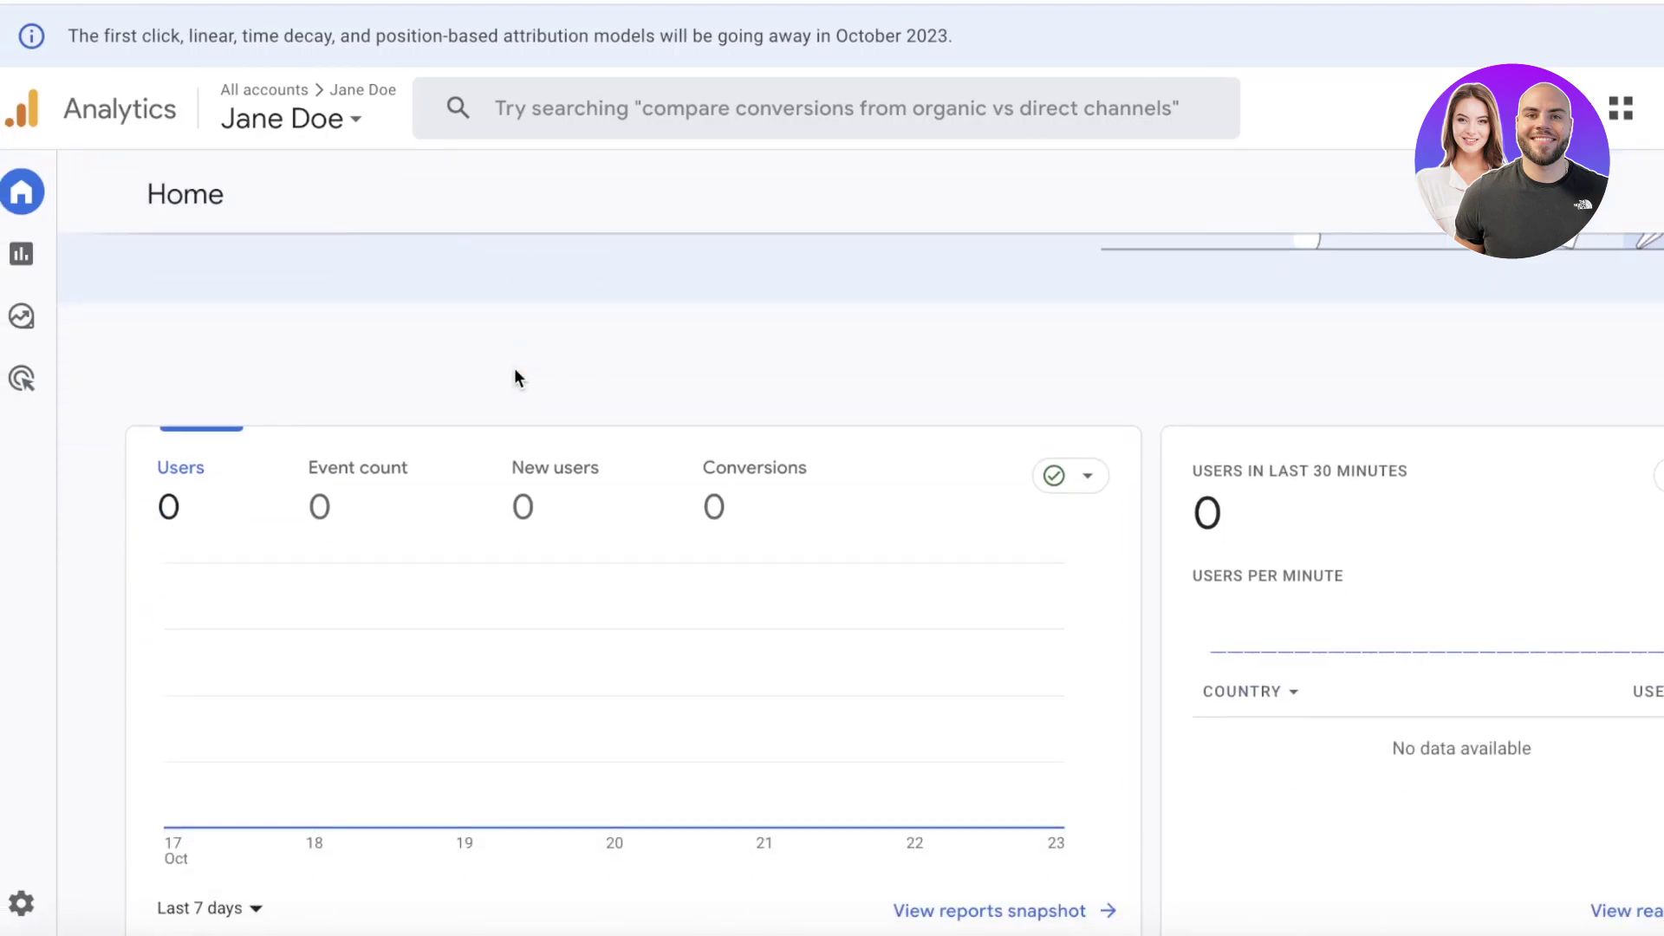
pyautogui.scroll(3, 515, 378)
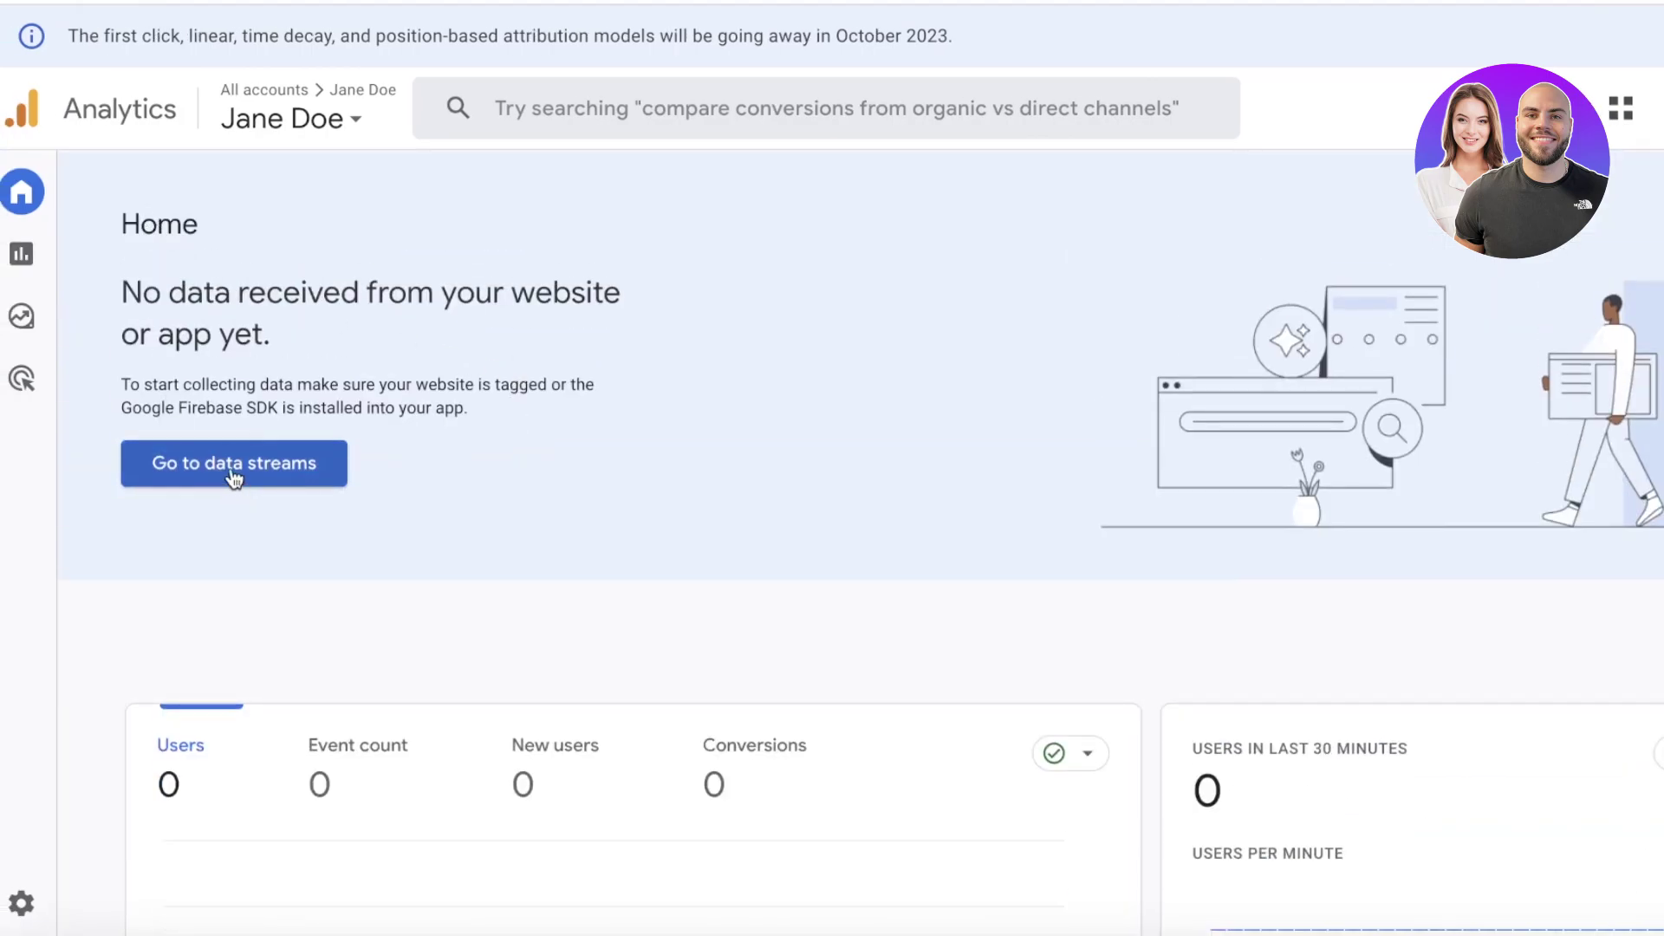
pyautogui.click(12, 279)
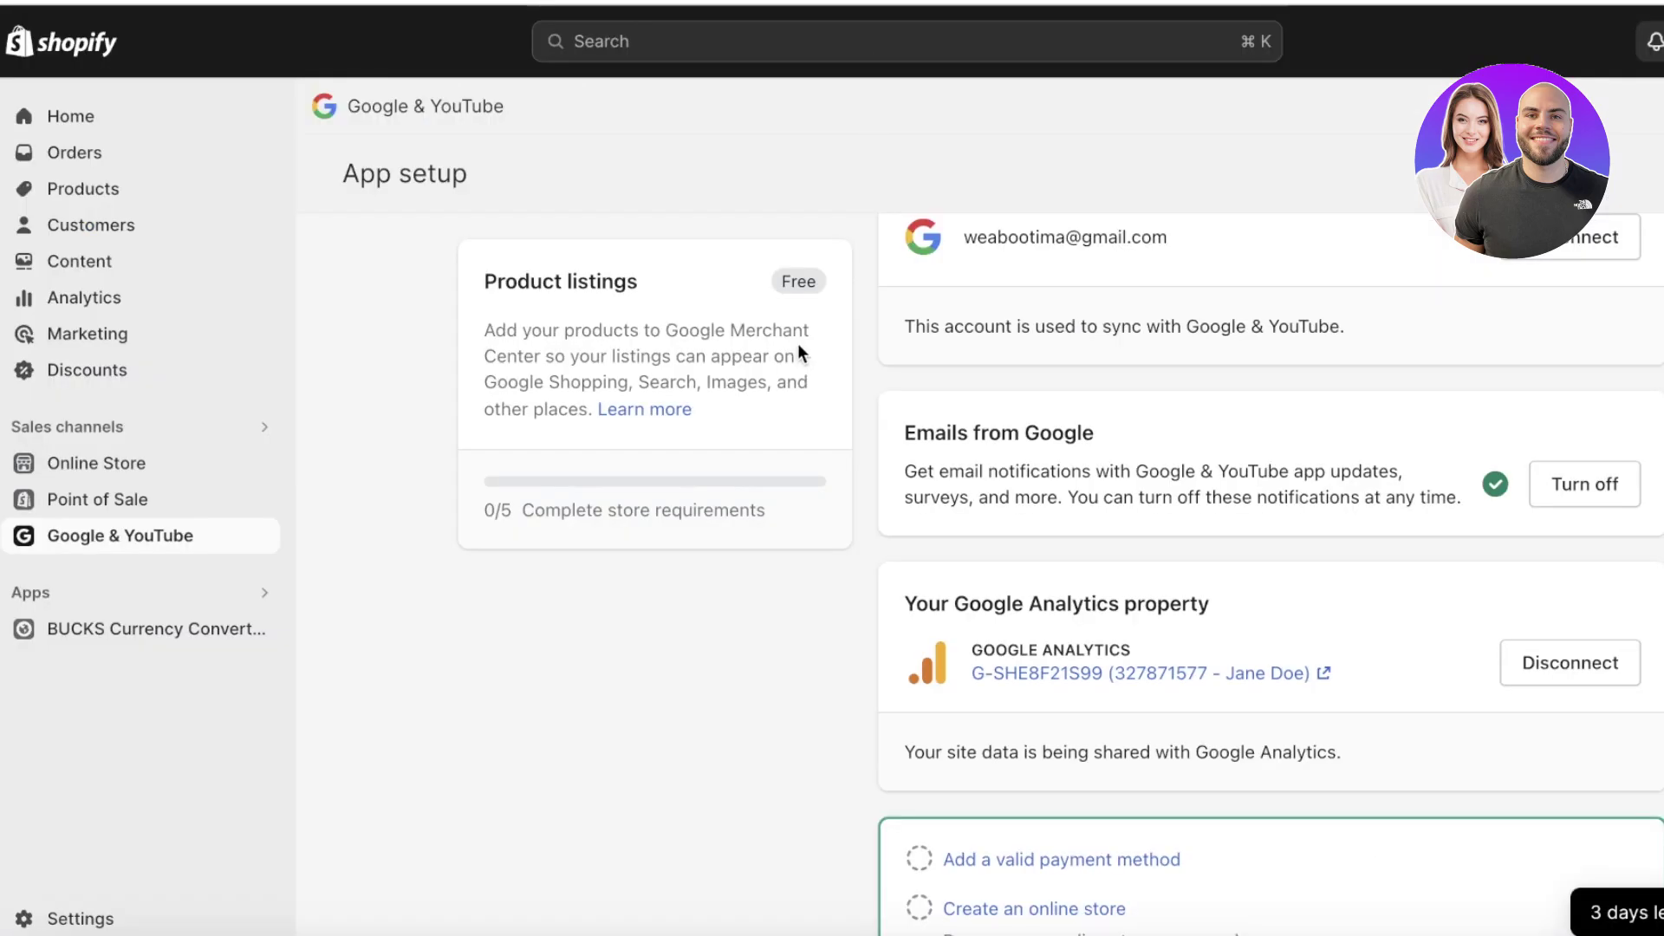
pyautogui.scroll(-1, 798, 343)
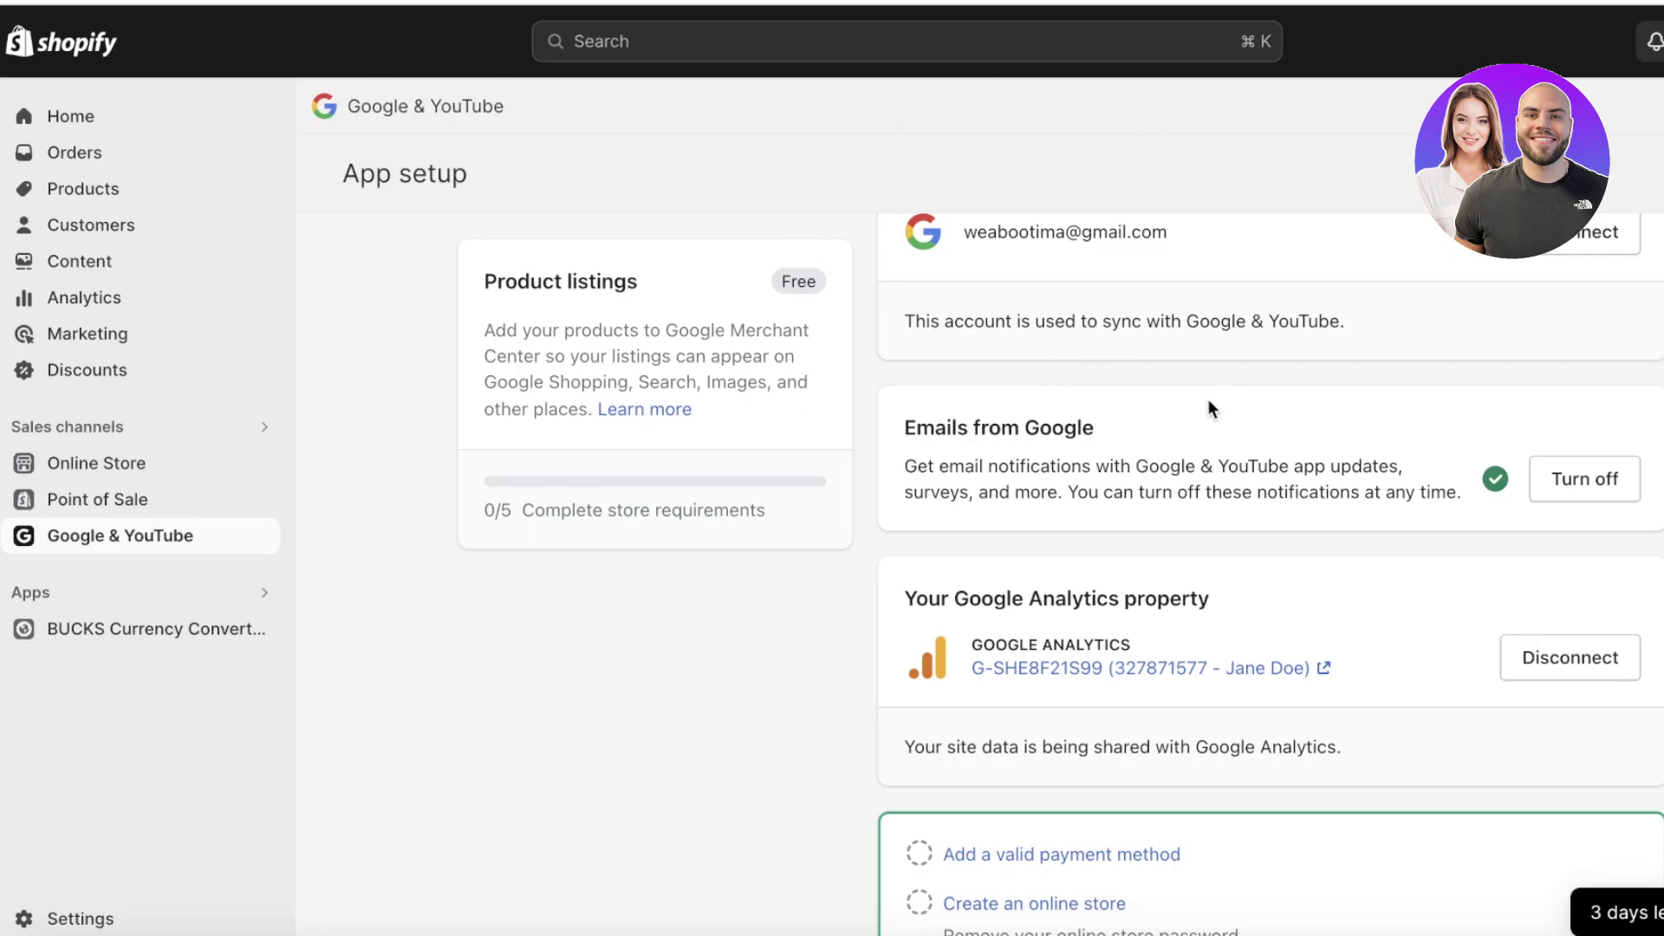
pyautogui.scroll(-6, 1307, 225)
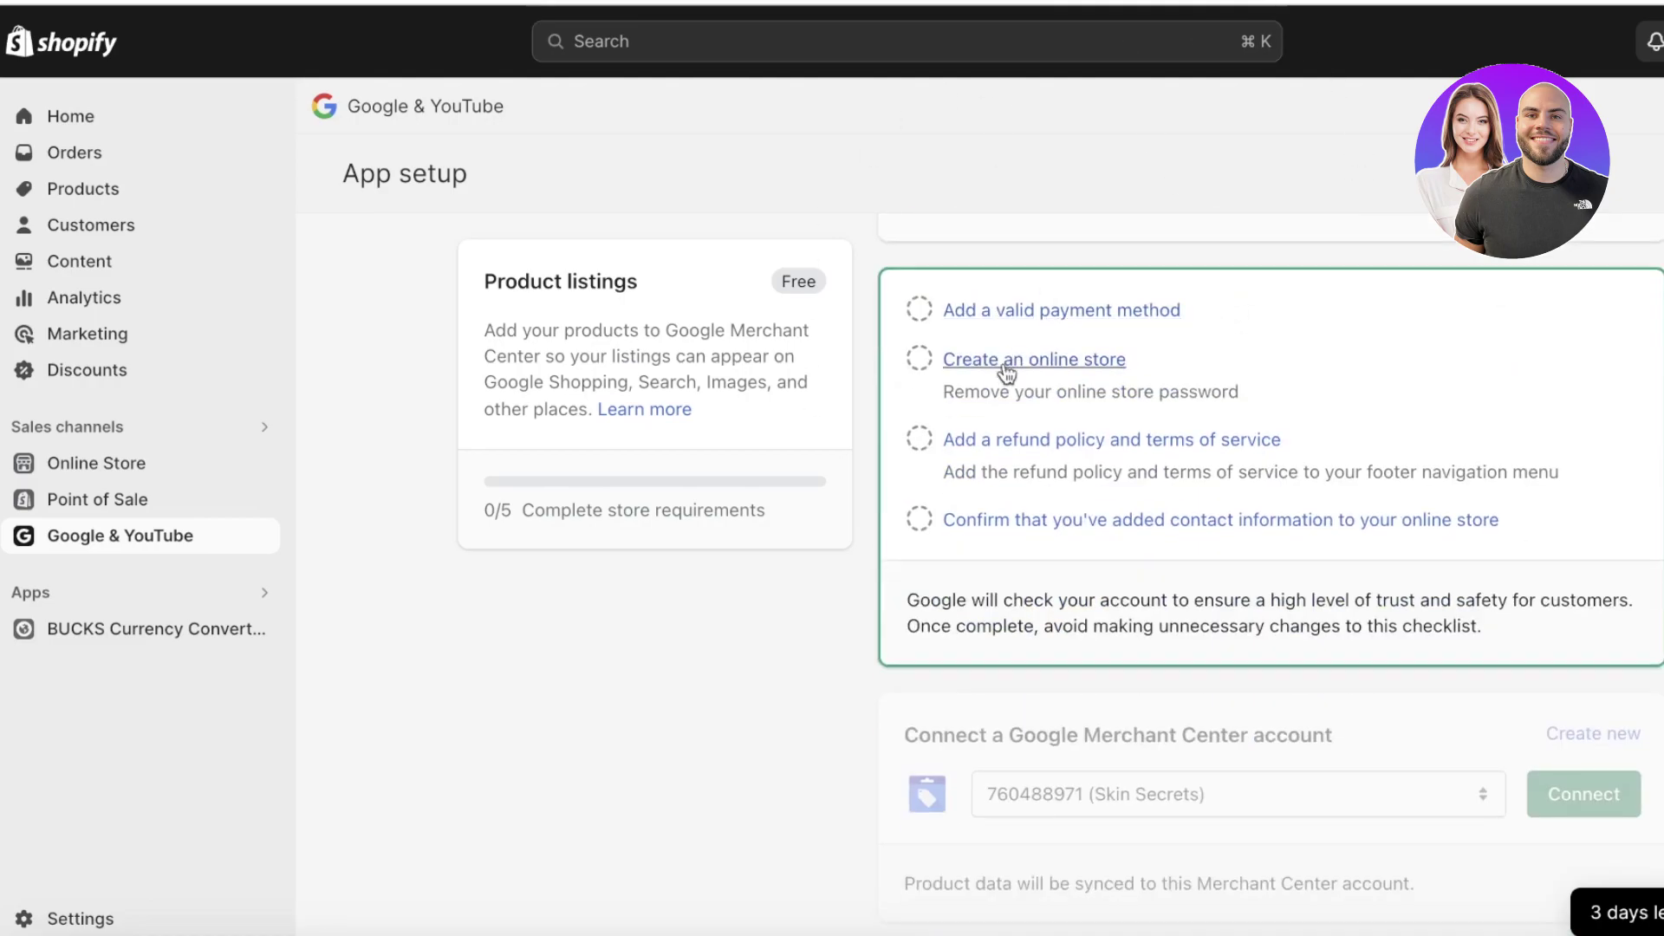
pyautogui.click(1037, 314)
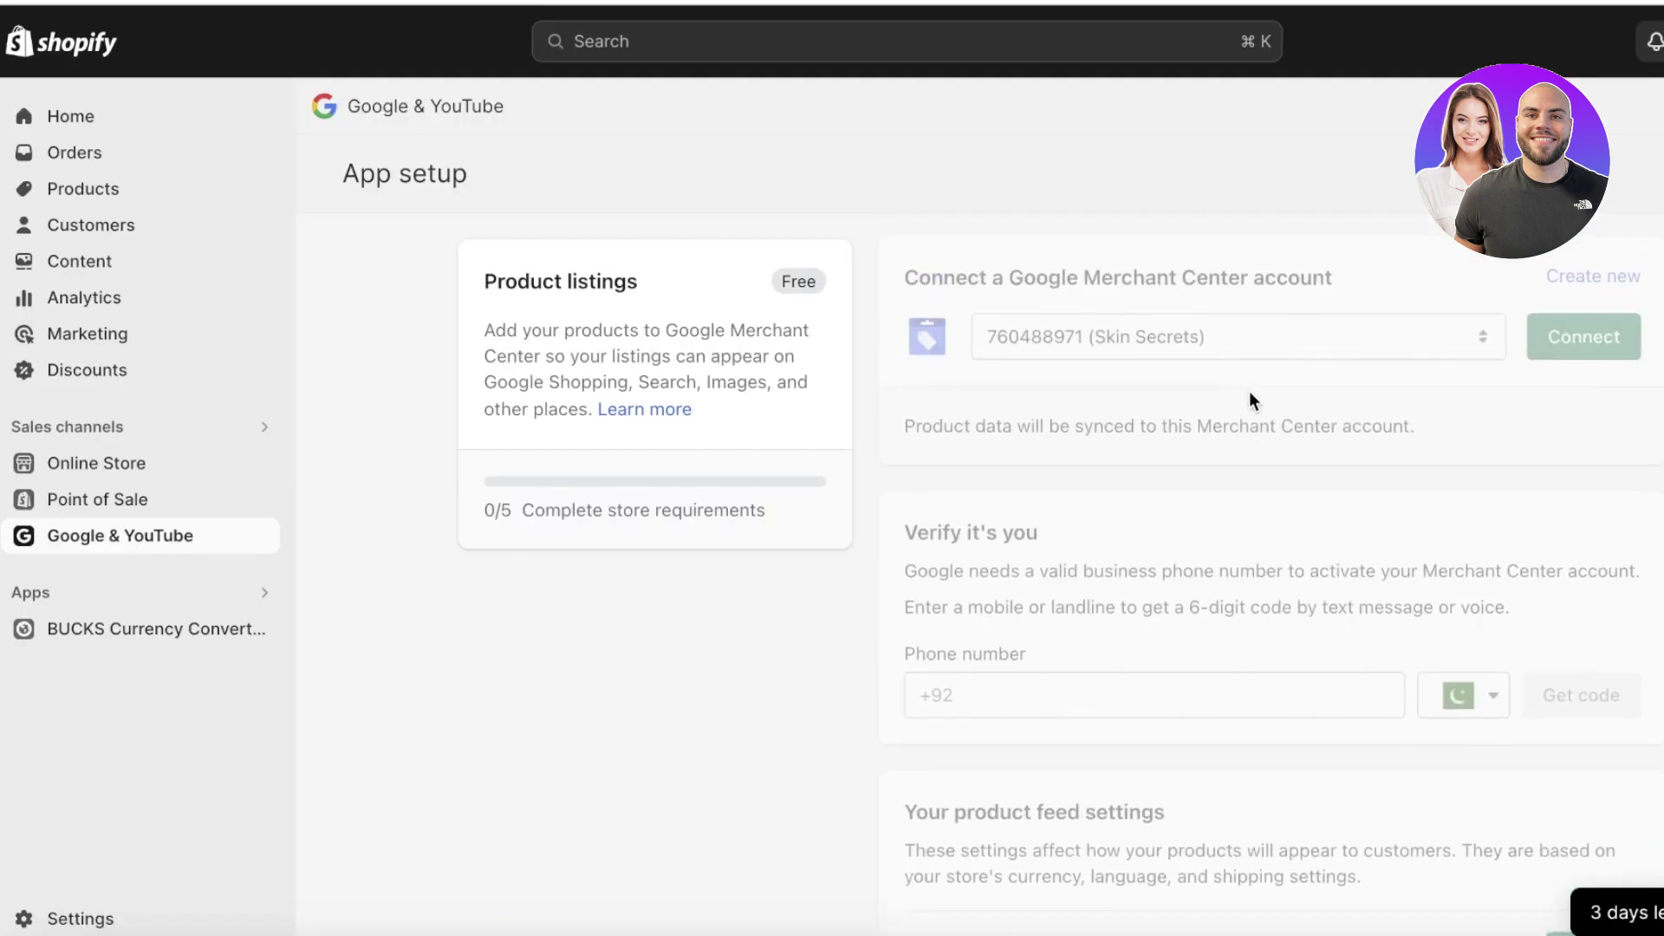
pyautogui.scroll(-7, 1257, 386)
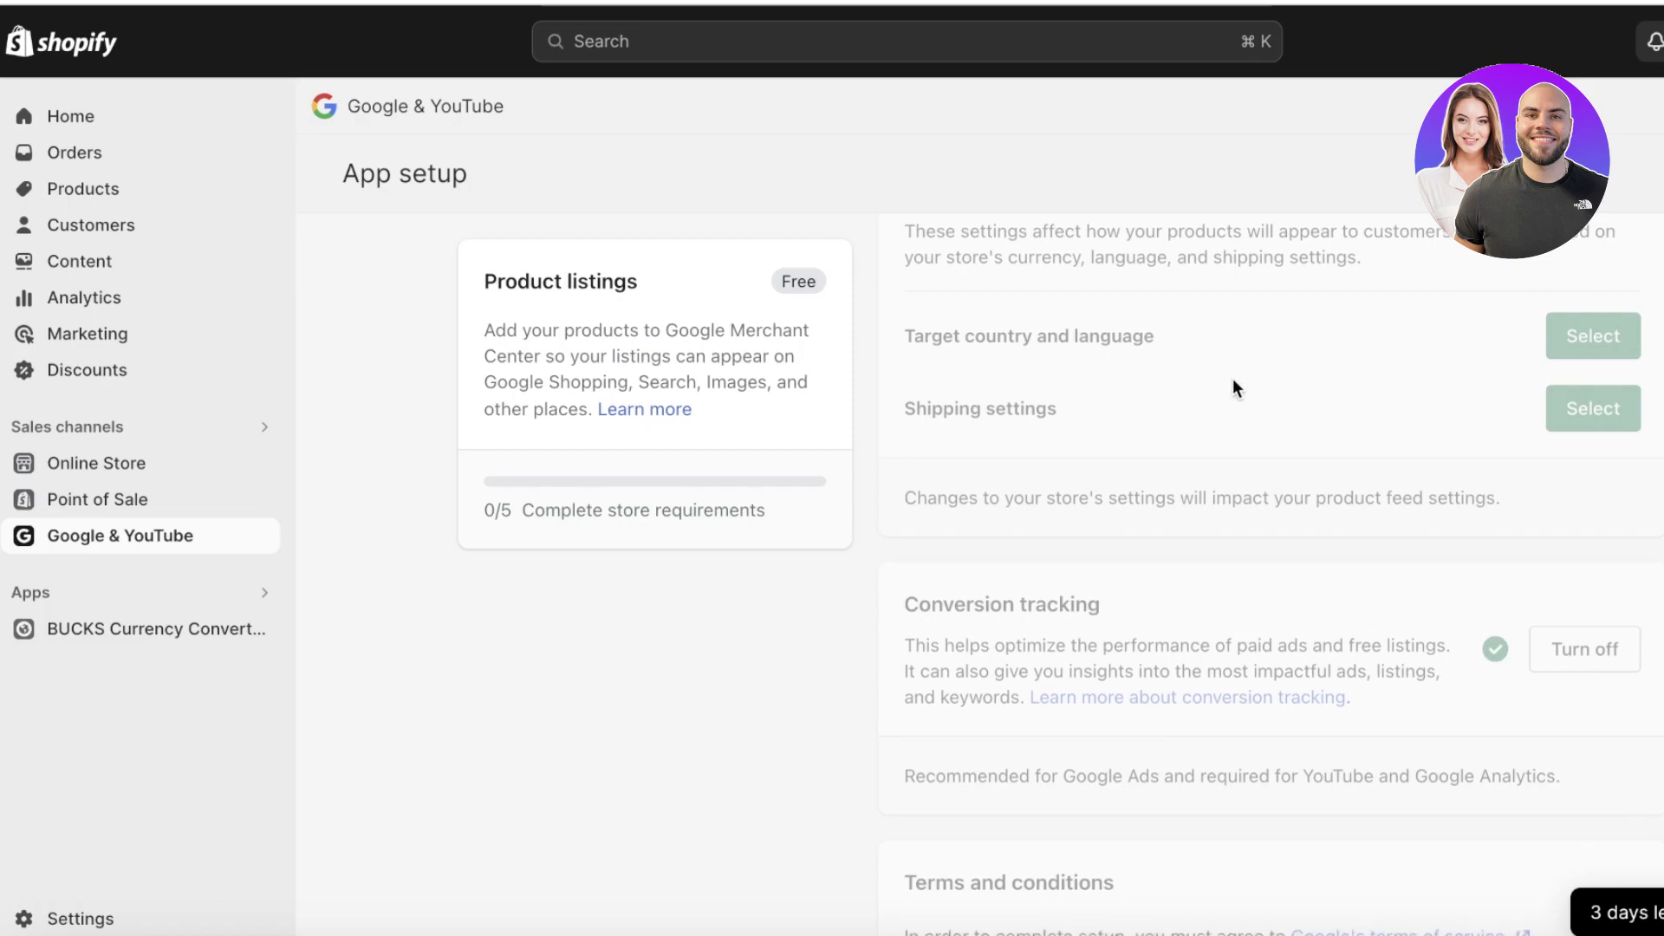
pyautogui.scroll(-3, 1232, 378)
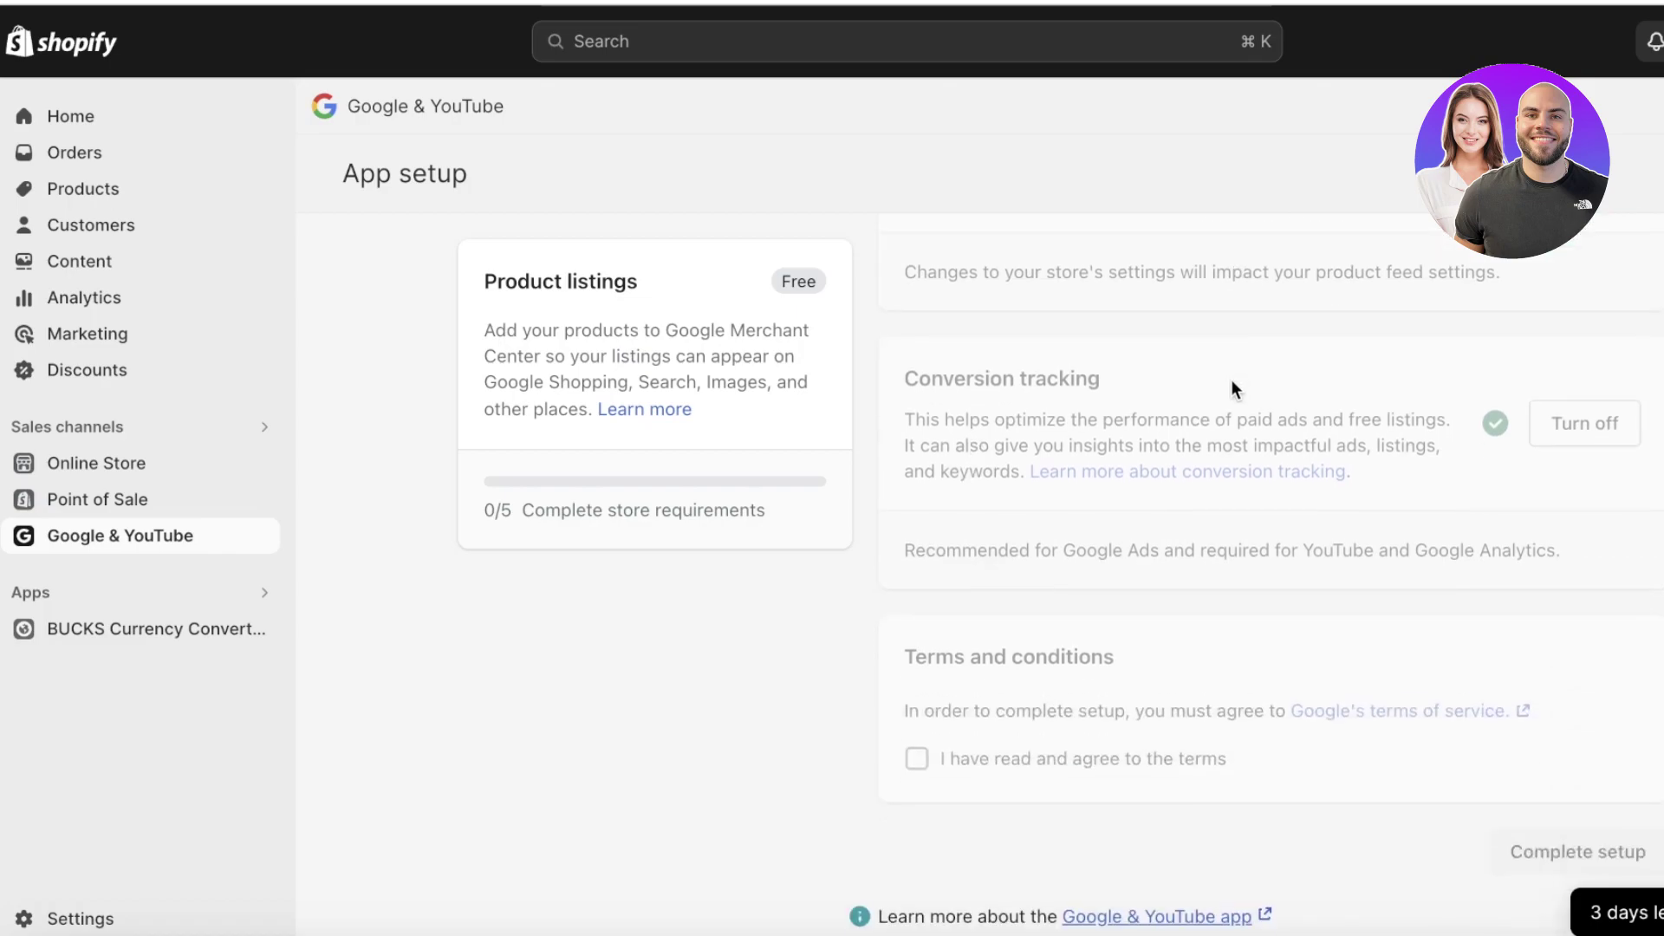